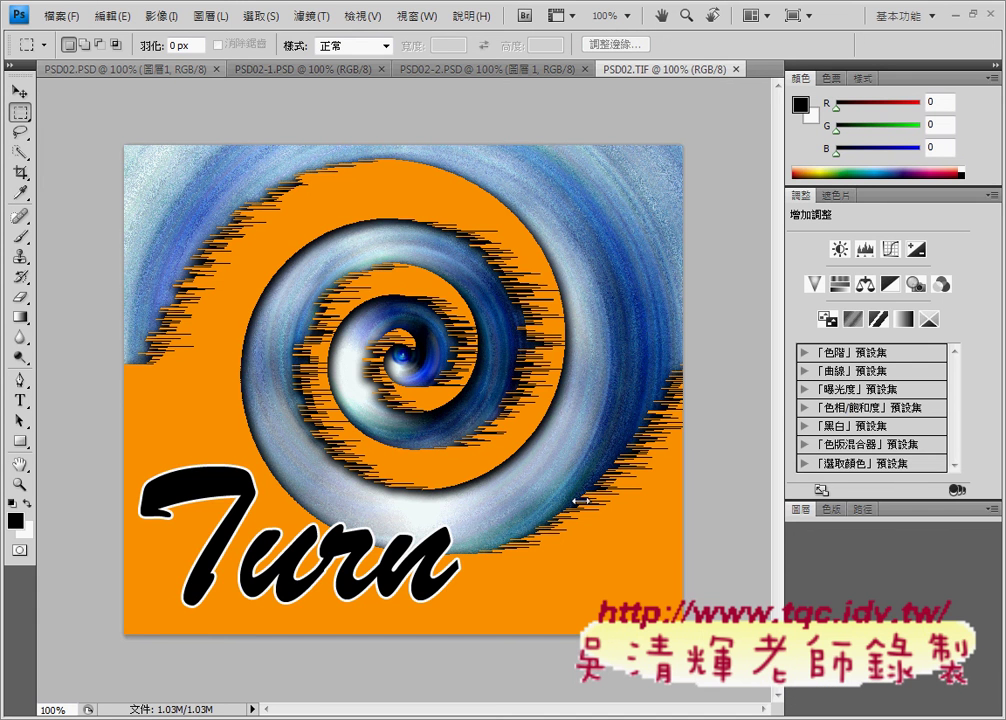
# Compare the PSD02.PSD canvas with the PSD02.TIF reference, marking the orange/white boundary
pyautogui.click(166, 74)
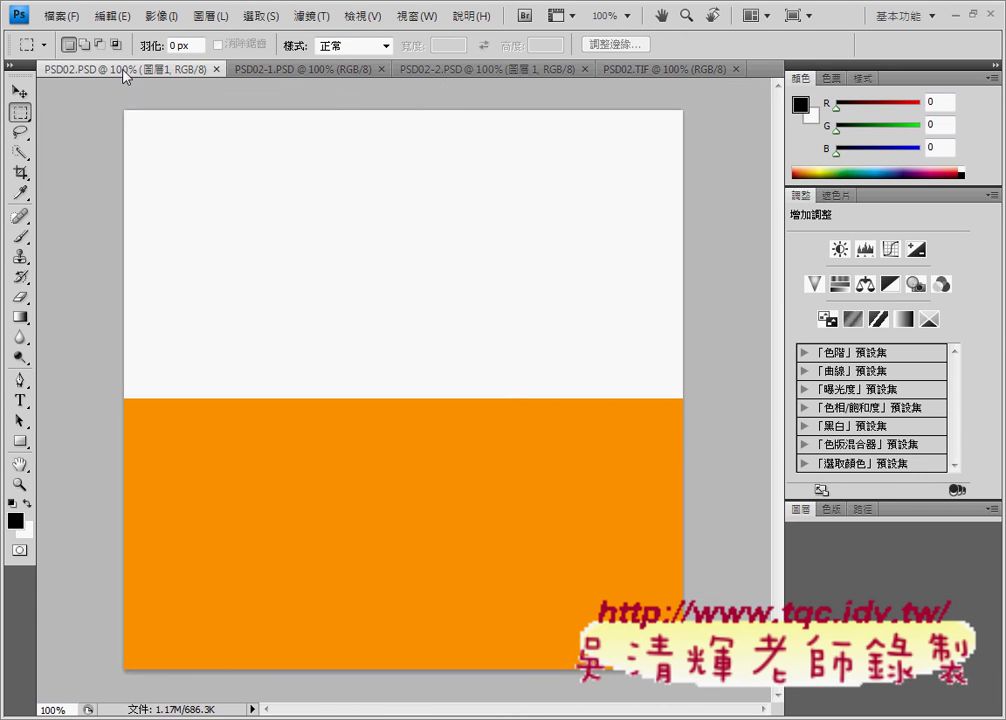
pyautogui.click(686, 79)
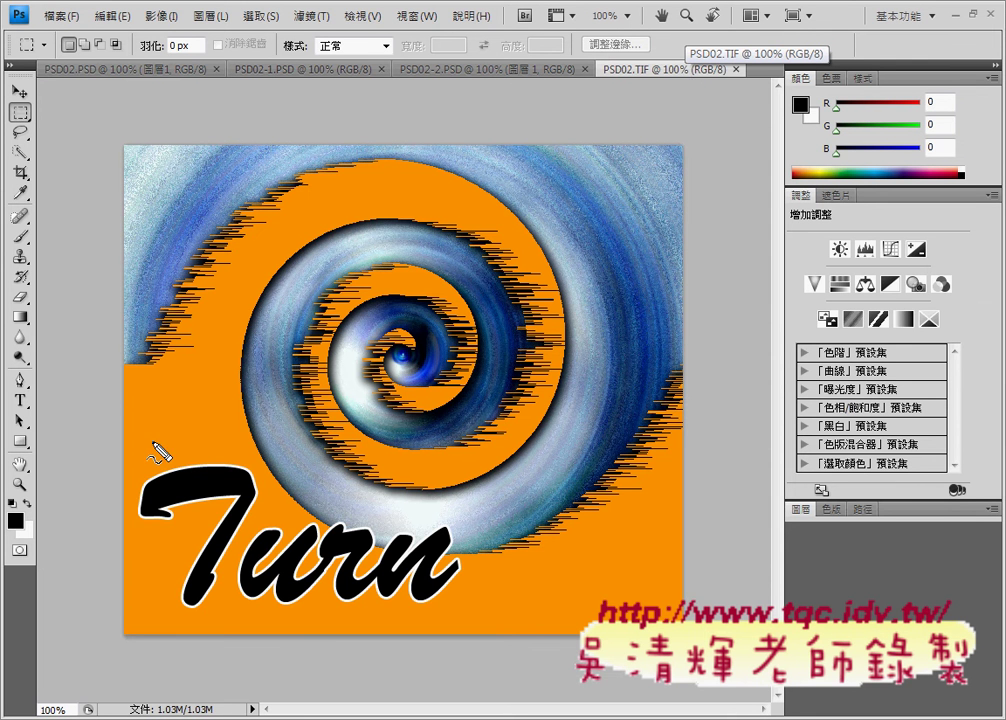
pyautogui.moveTo(124, 473)
pyautogui.mouseDown()
pyautogui.moveTo(577, 473)
pyautogui.moveTo(711, 491)
pyautogui.moveTo(703, 481)
pyautogui.mouseUp()
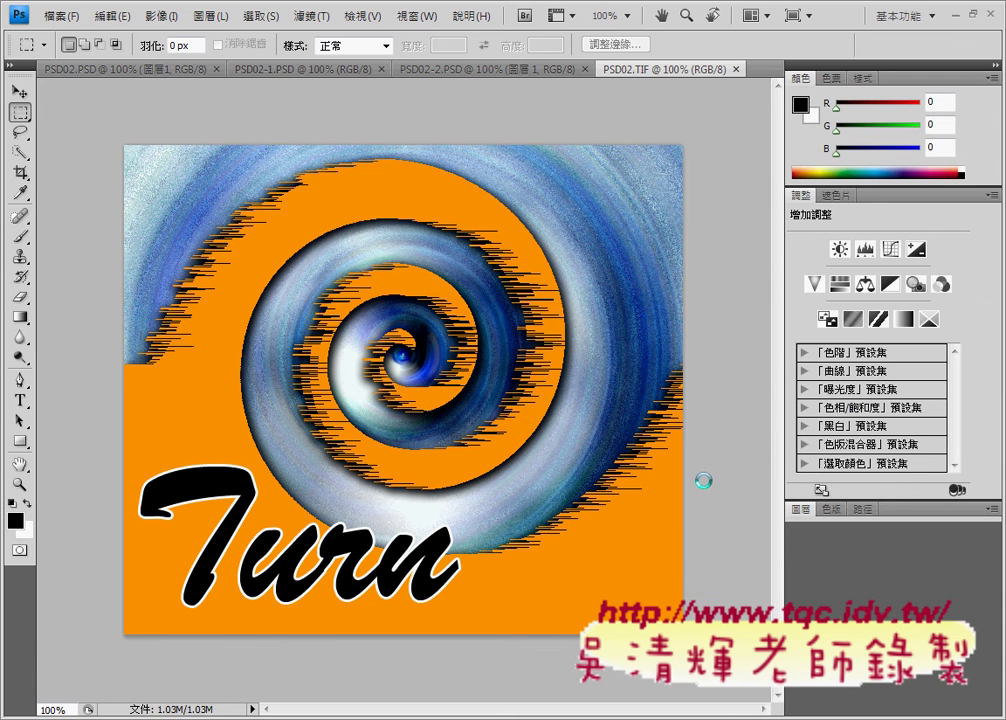
pyautogui.click(116, 65)
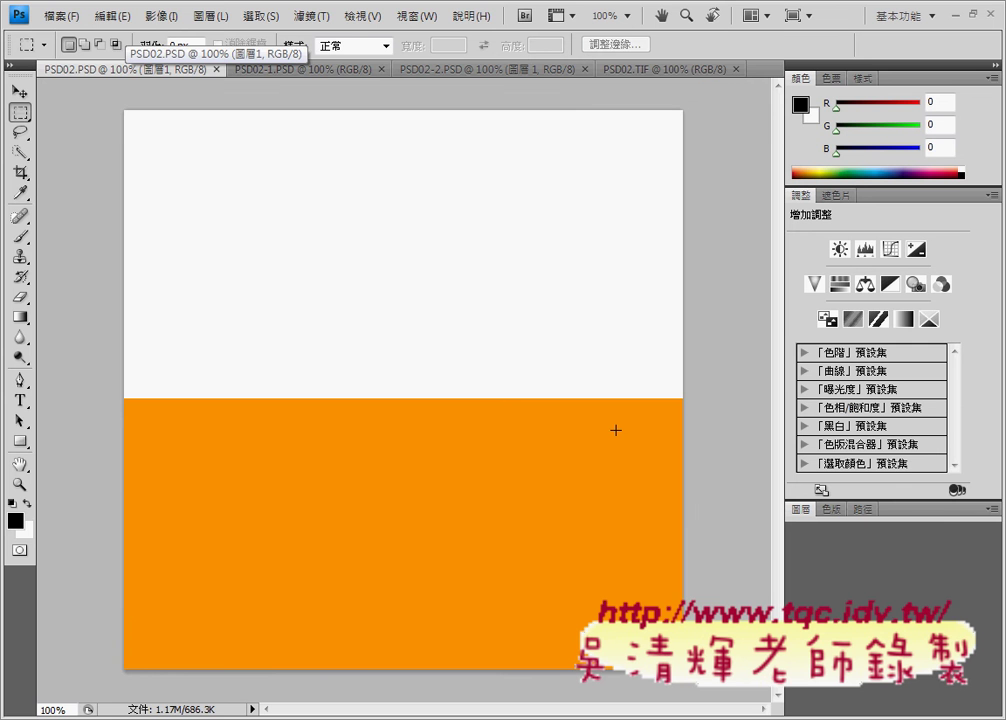
pyautogui.click(657, 73)
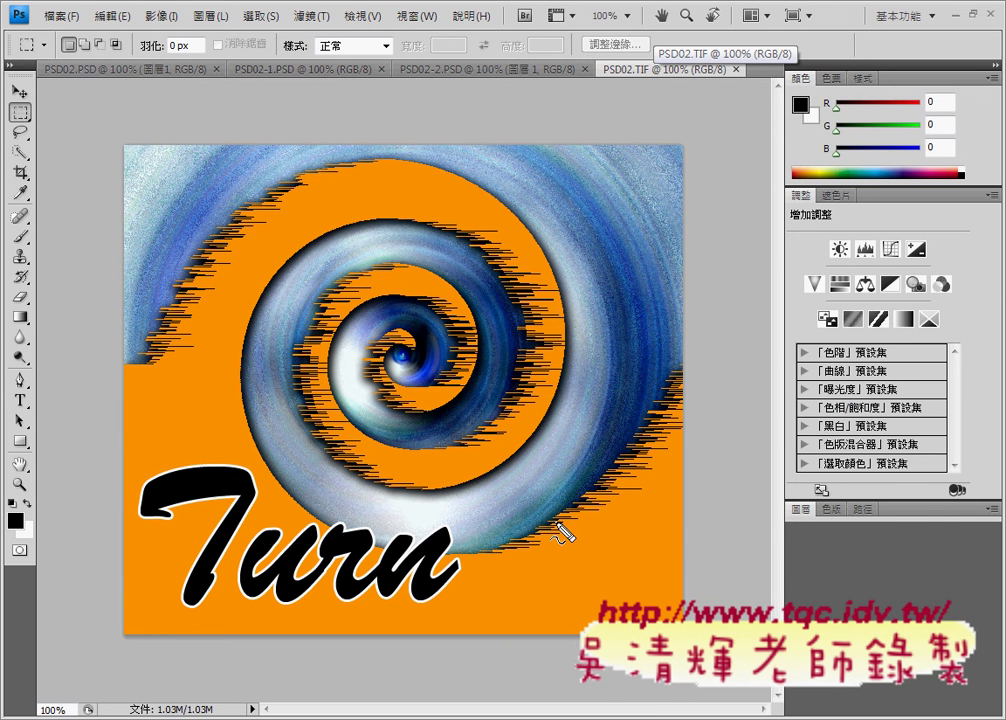
pyautogui.moveTo(120, 438); pyautogui.dragTo(691, 462)
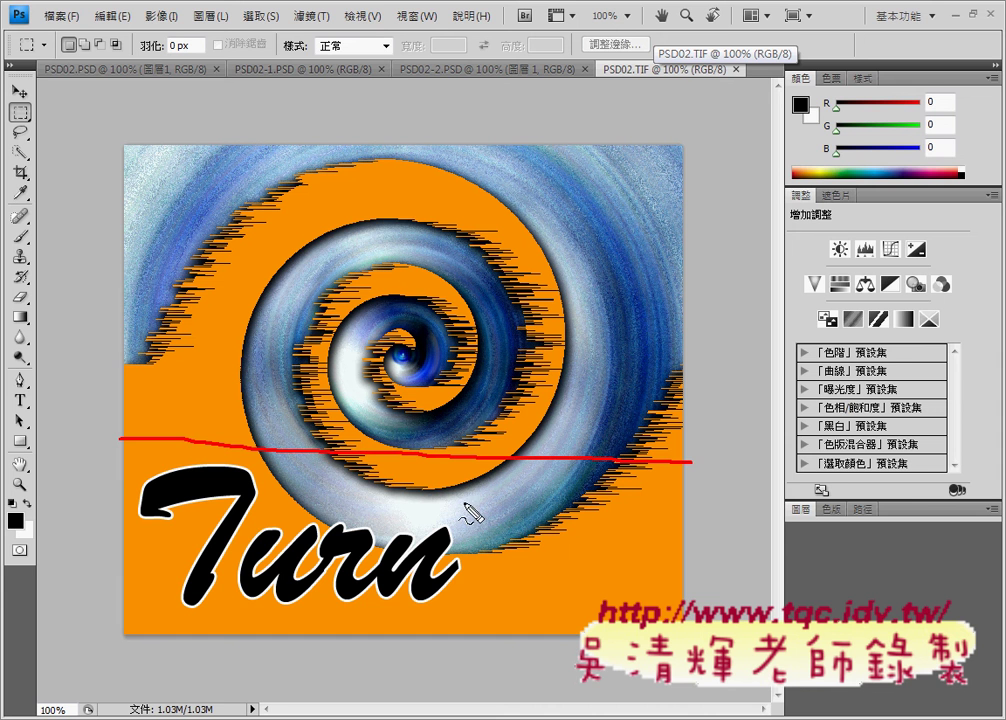
# Trace the reference spiral, then read design item 1 (Twirl on Layer 1) in the exam PDF
pyautogui.moveTo(203, 375)
pyautogui.mouseDown()
pyautogui.moveTo(297, 216)
pyautogui.moveTo(316, 370)
pyautogui.moveTo(390, 382)
pyautogui.moveTo(414, 367)
pyautogui.mouseUp()
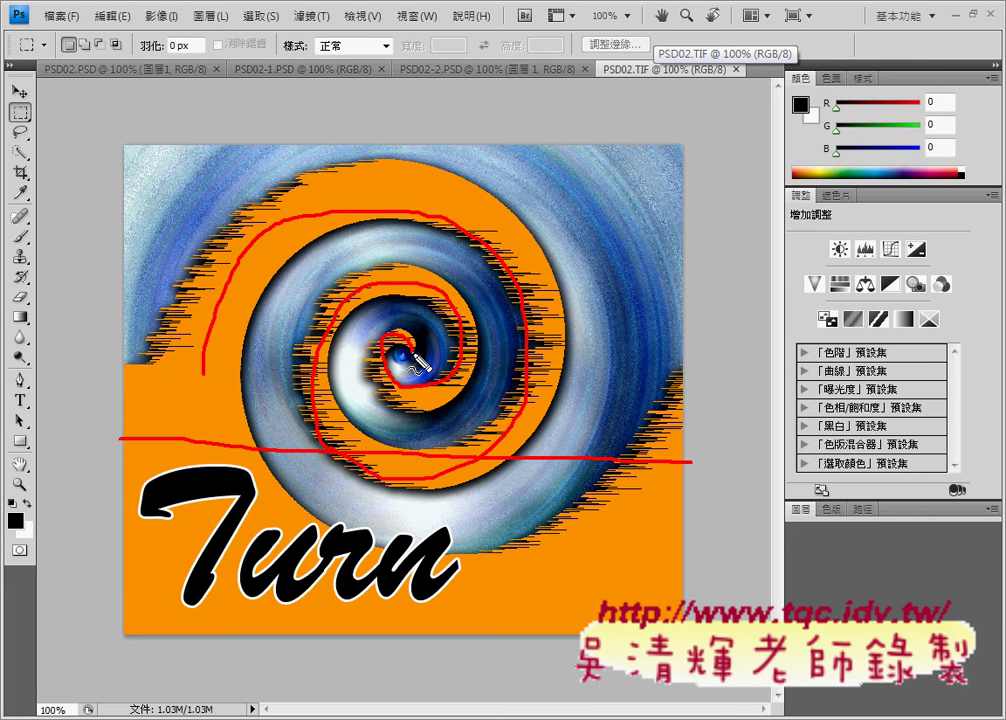
pyautogui.press('Escape')
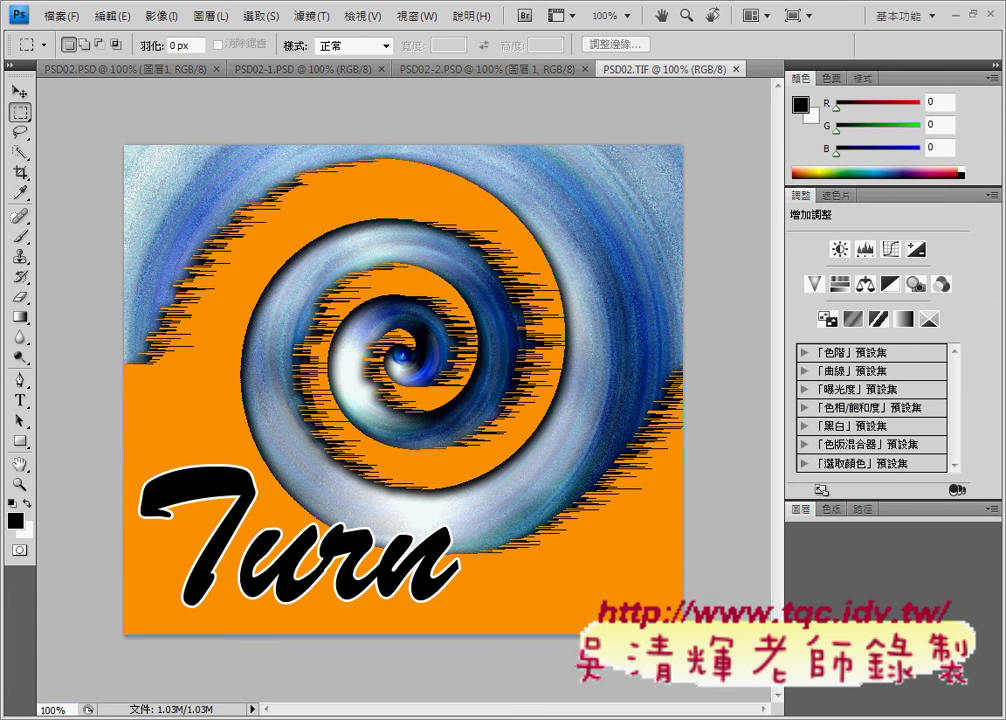
pyautogui.hotkey('alt', 'Tab')
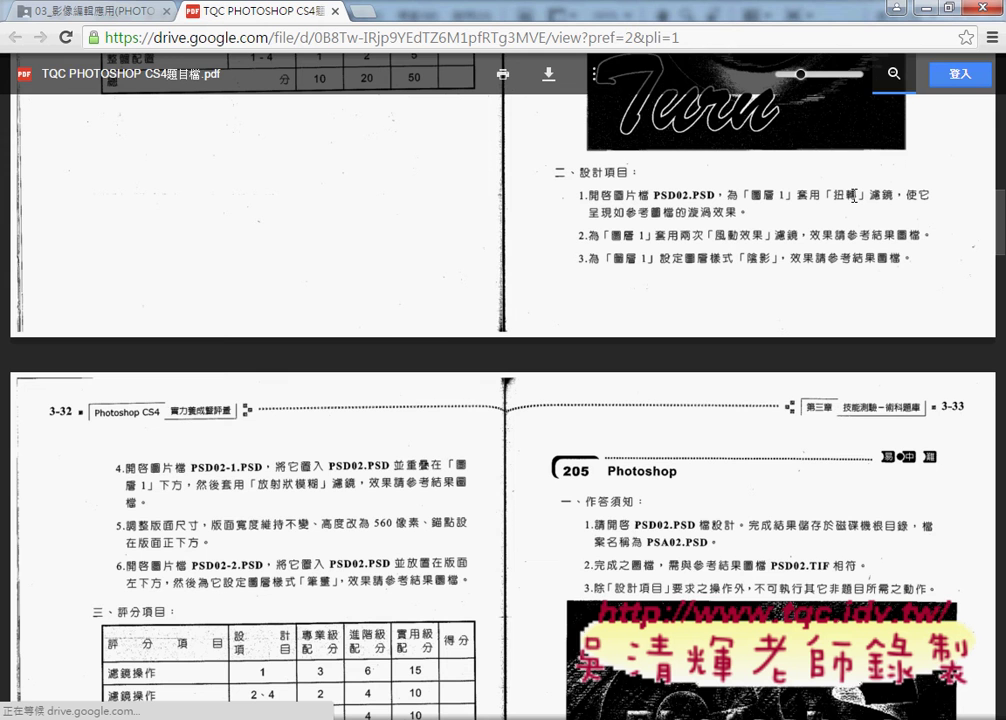
pyautogui.click(935, 9)
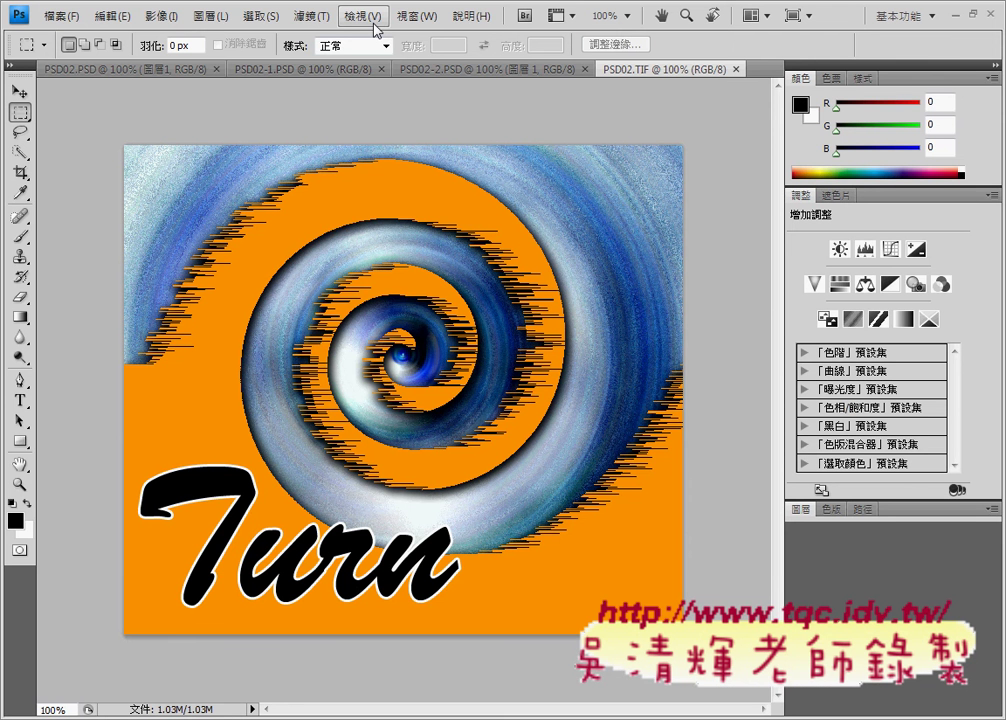
# Switch to PSD02.PSD and open Filter > Distort > Twirl for Layer 1
pyautogui.click(321, 17)
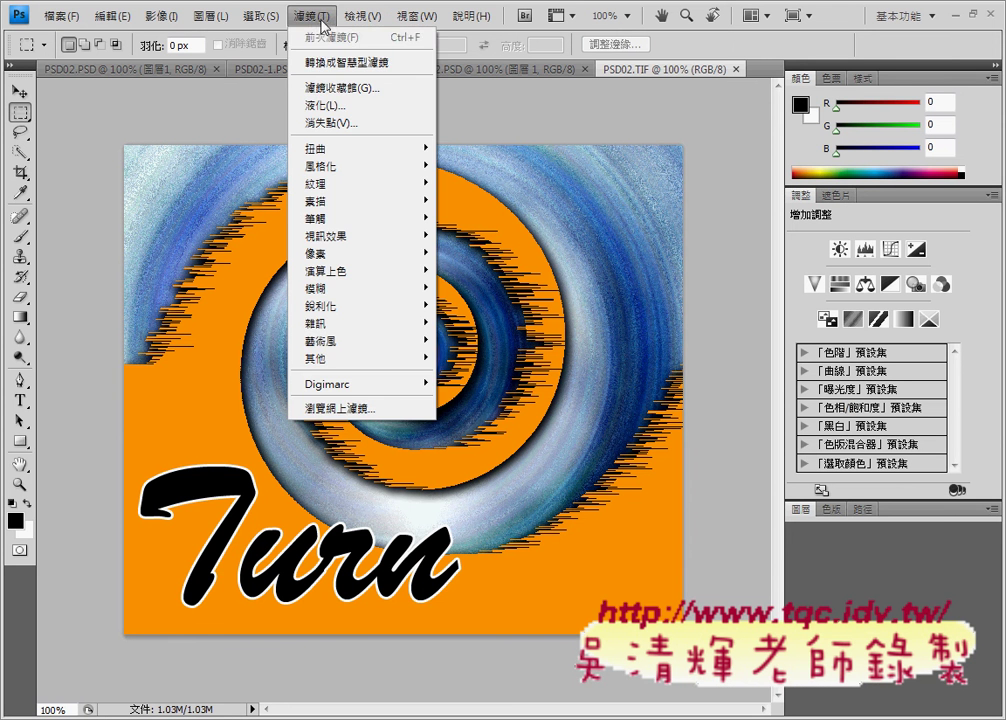
pyautogui.moveTo(340, 148)
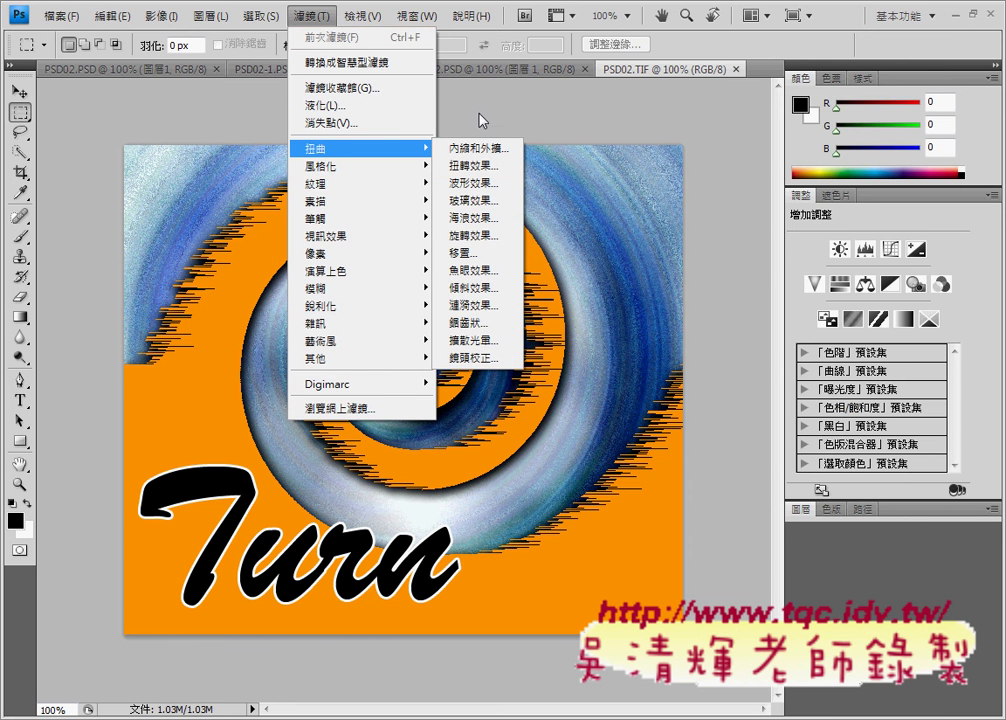
pyautogui.click(145, 70)
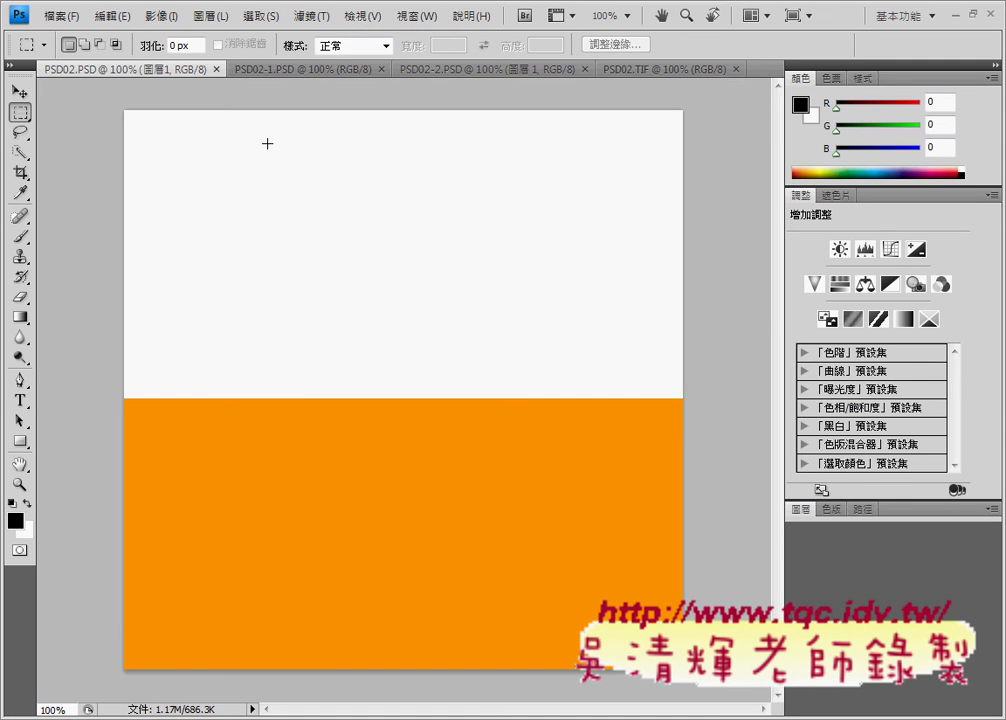
pyautogui.click(338, 18)
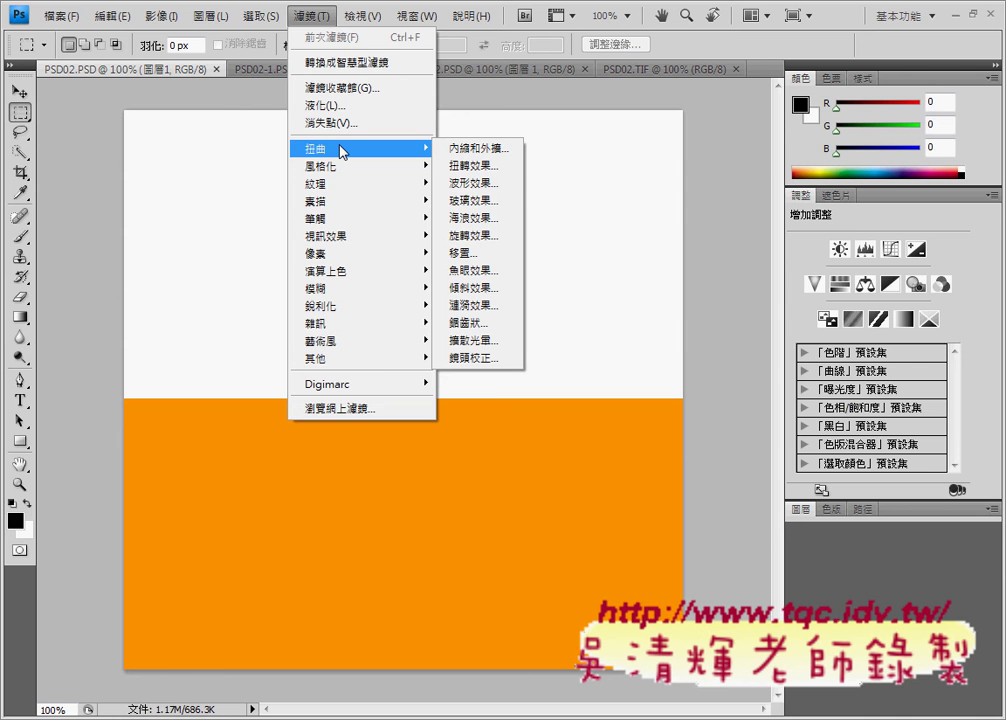
pyautogui.click(502, 174)
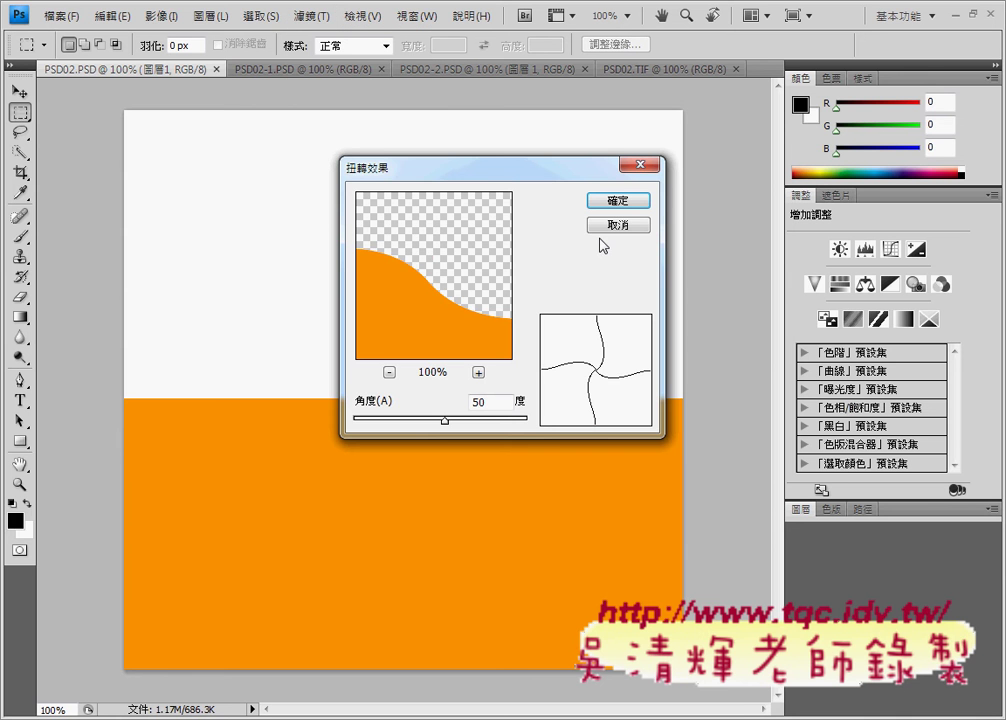
# Apply a 999-degree Twirl to Layer 1 and compare it with the PSD02.TIF reference
pyautogui.moveTo(485, 168); pyautogui.dragTo(715, 100)
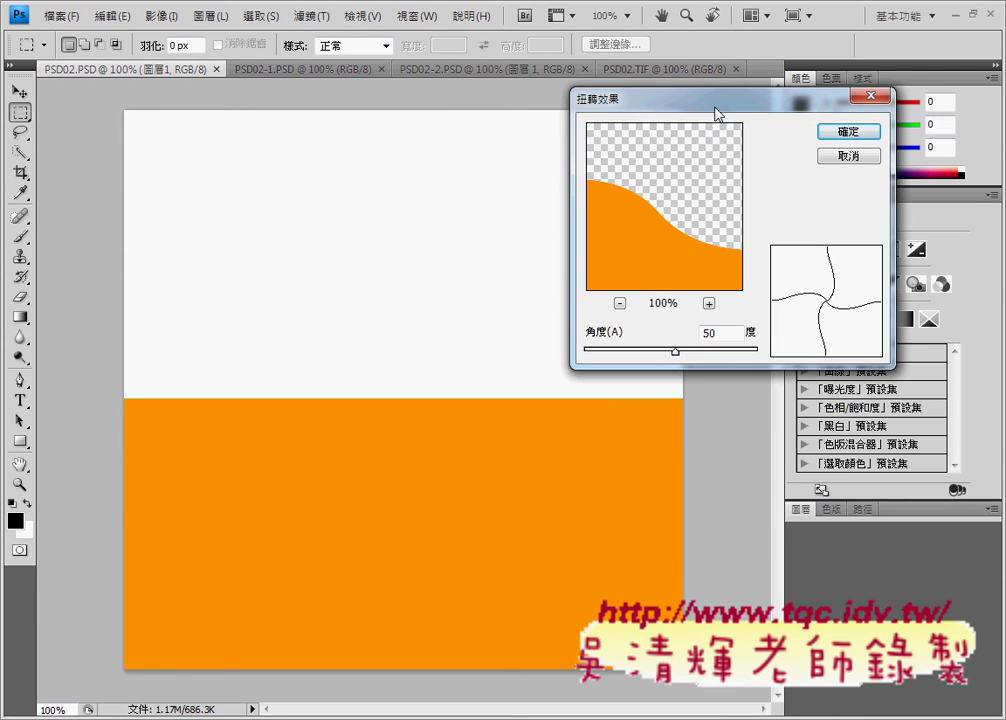
pyautogui.click(683, 350)
pyautogui.moveTo(682, 350); pyautogui.dragTo(772, 360)
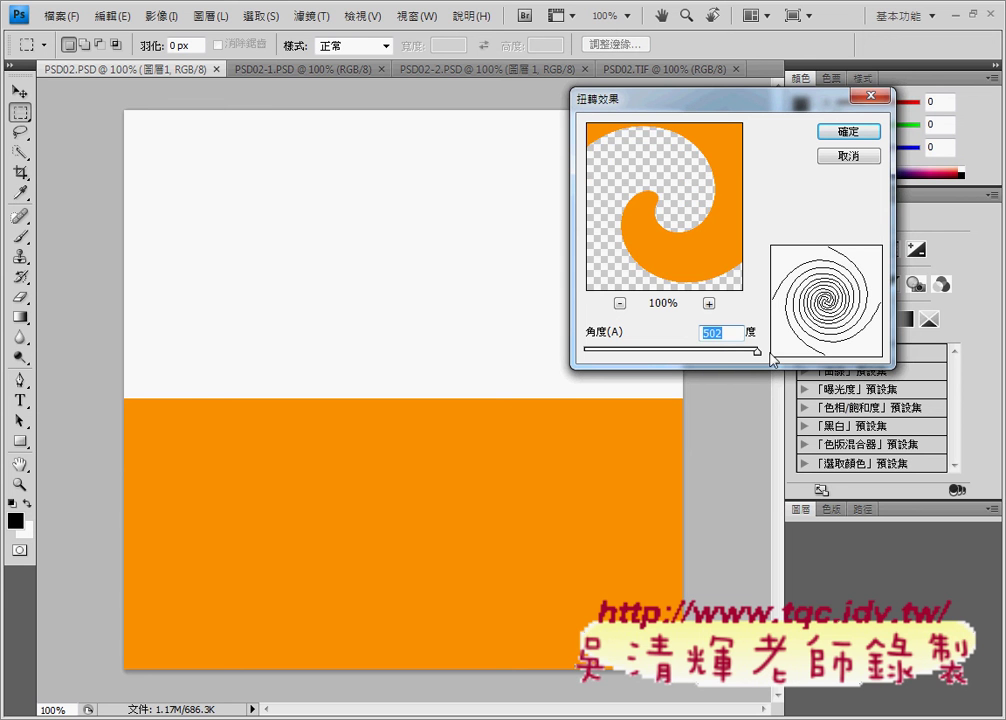
pyautogui.click(872, 134)
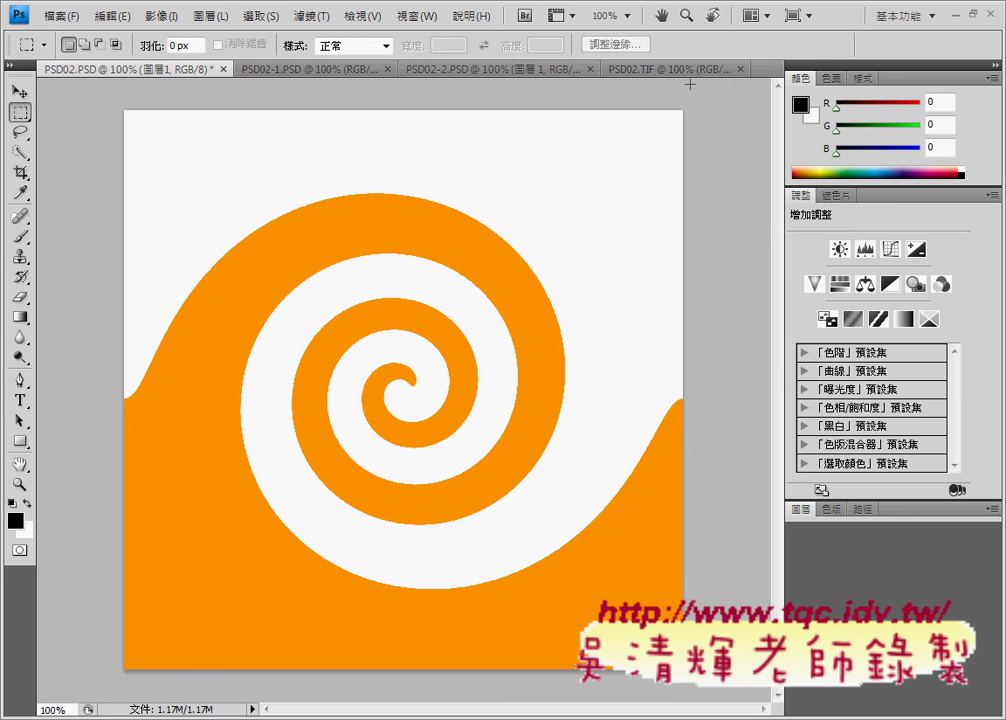
pyautogui.click(662, 68)
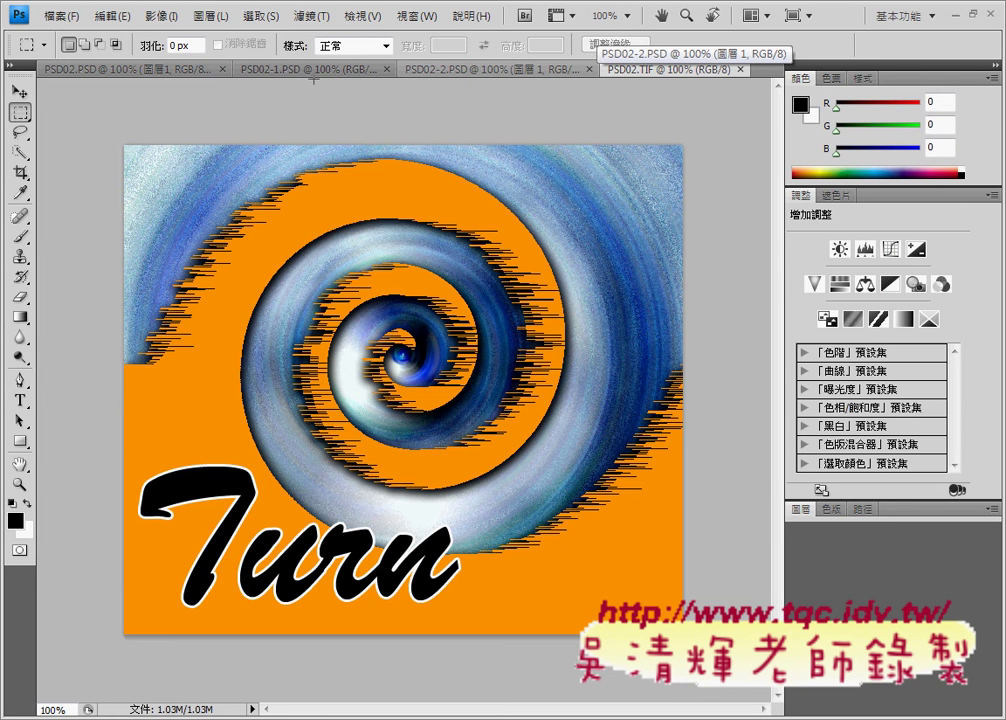
# Return to PSD02.PSD and undo the 999-degree twirl
pyautogui.click(120, 70)
pyautogui.click(120, 72)
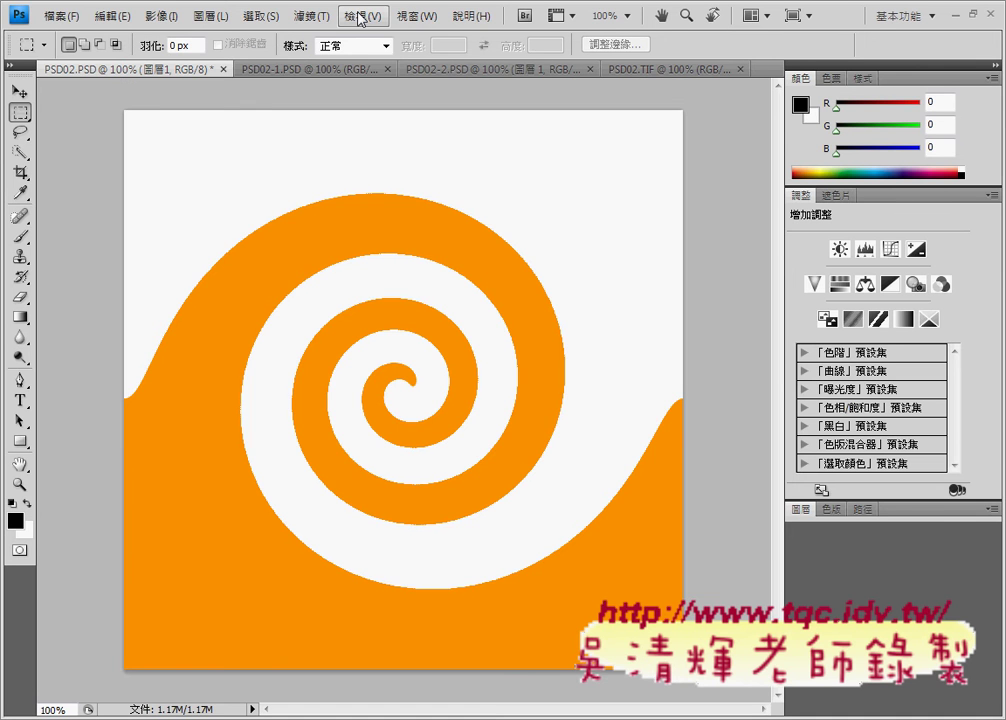
pyautogui.hotkey('ctrl', 'z')
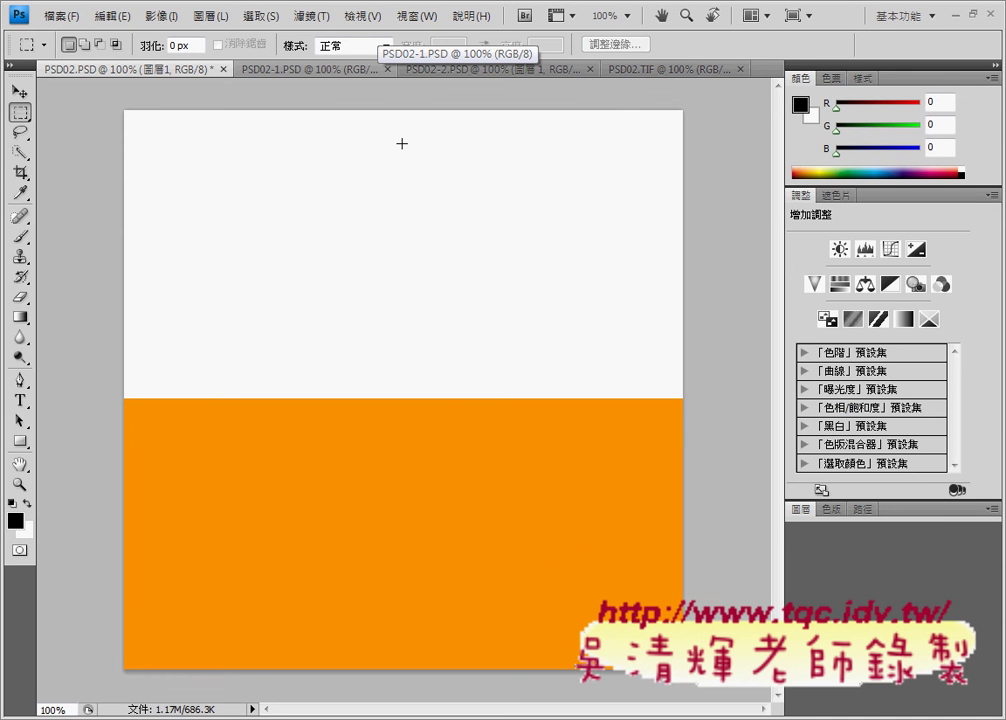
pyautogui.click(362, 16)
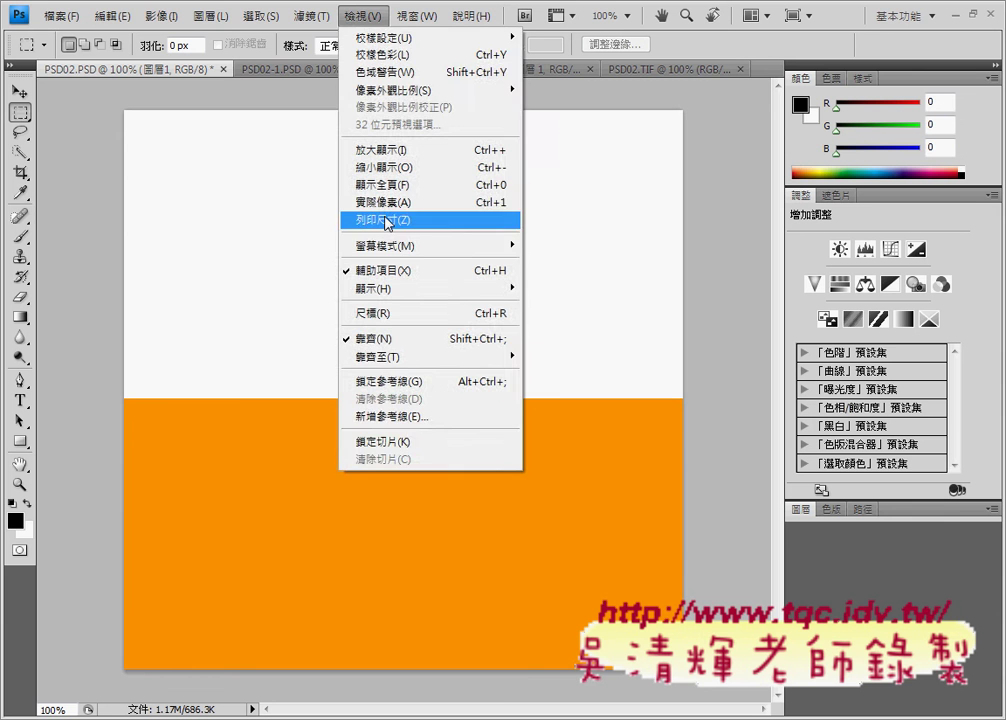
pyautogui.click(347, 21)
# Retry the Twirl at a lower angle, undo it, and return to the reference
pyautogui.click(311, 16)
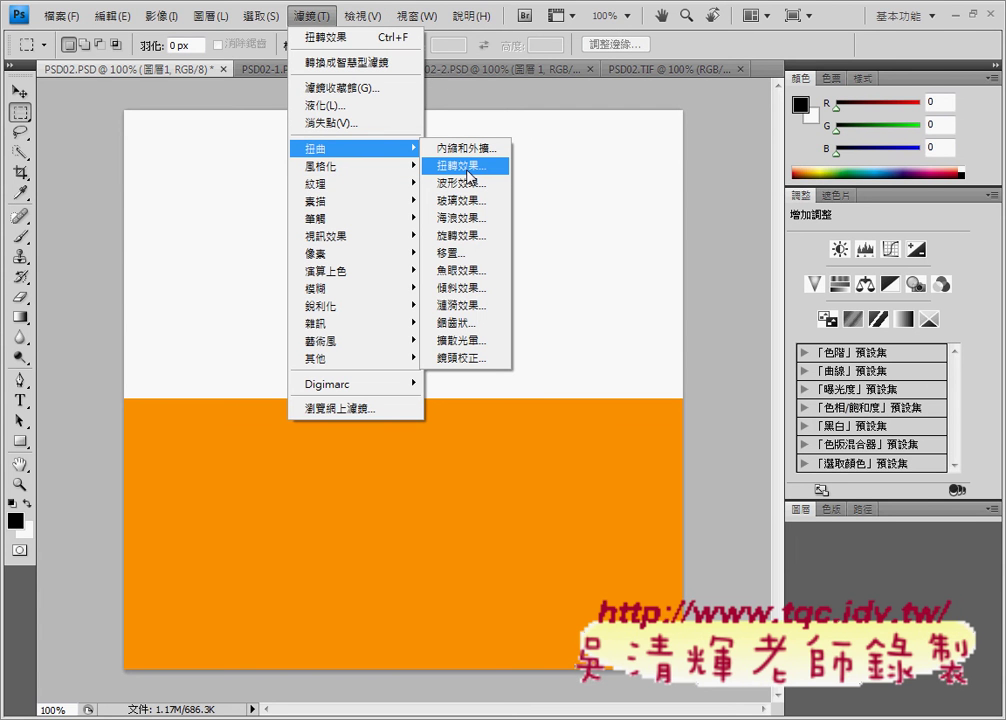
pyautogui.click(468, 166)
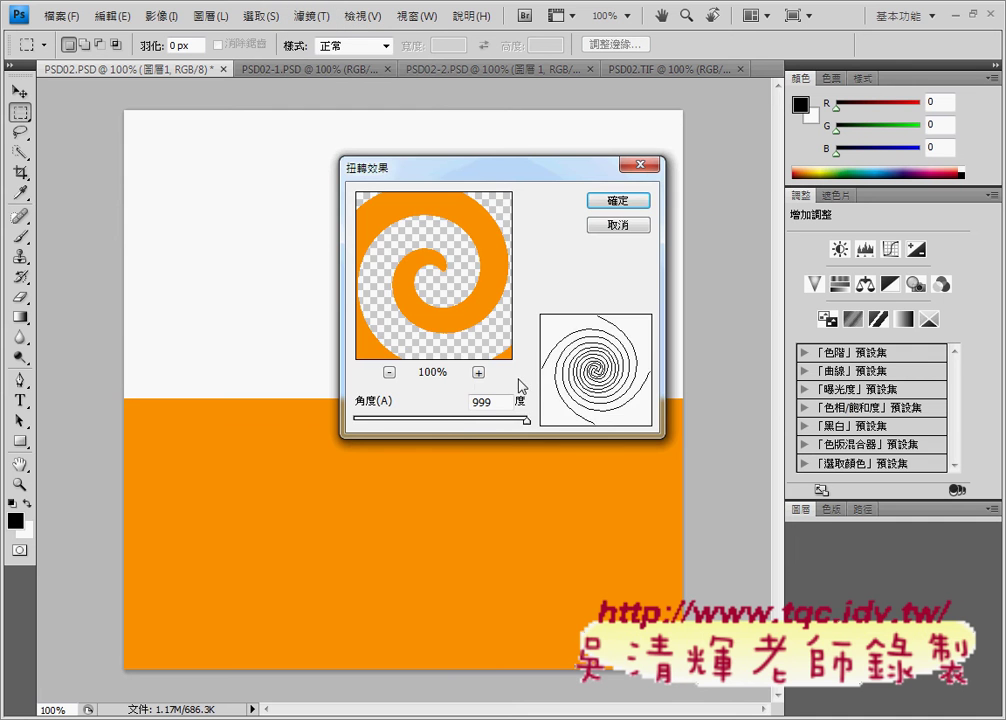
pyautogui.moveTo(527, 420); pyautogui.dragTo(354, 422)
pyautogui.press('Return')
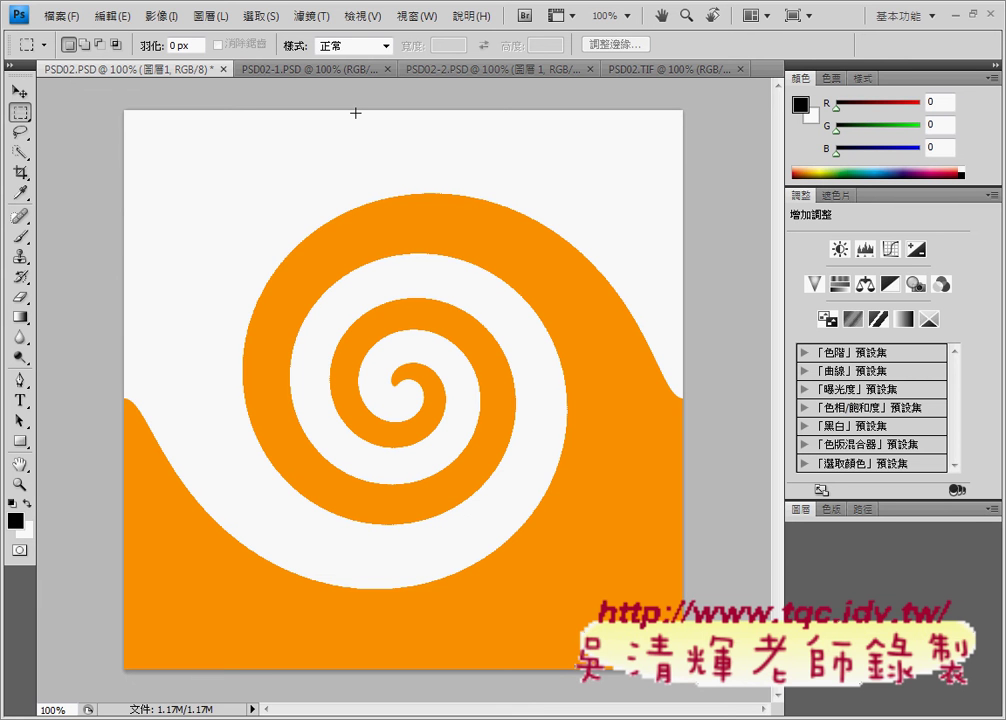
pyautogui.hotkey('ctrl', 'z')
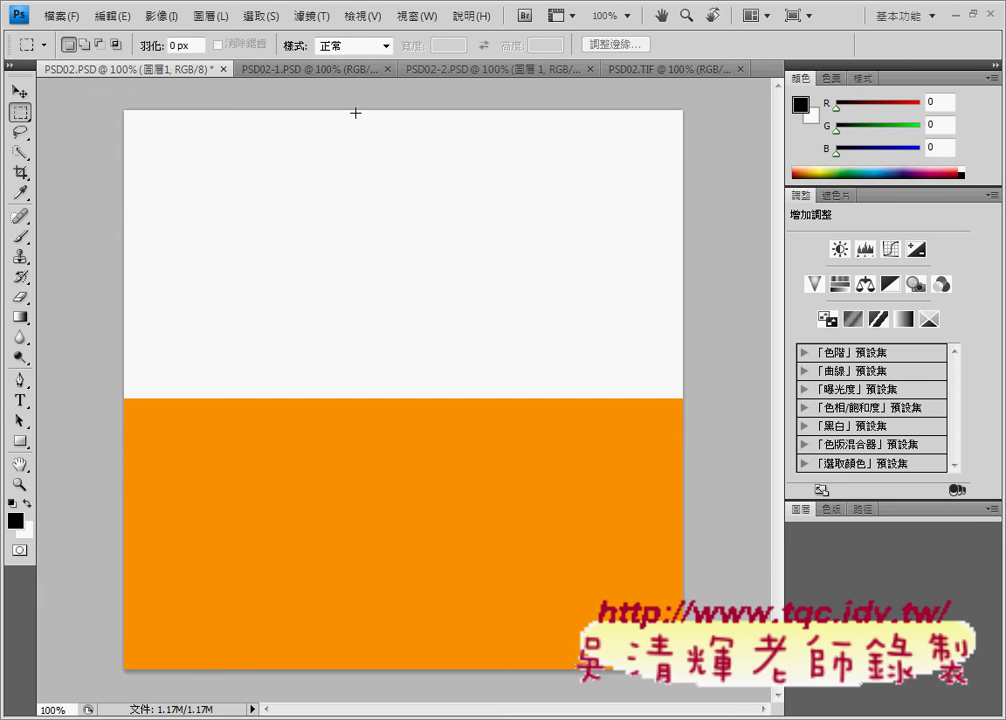
pyautogui.click(655, 69)
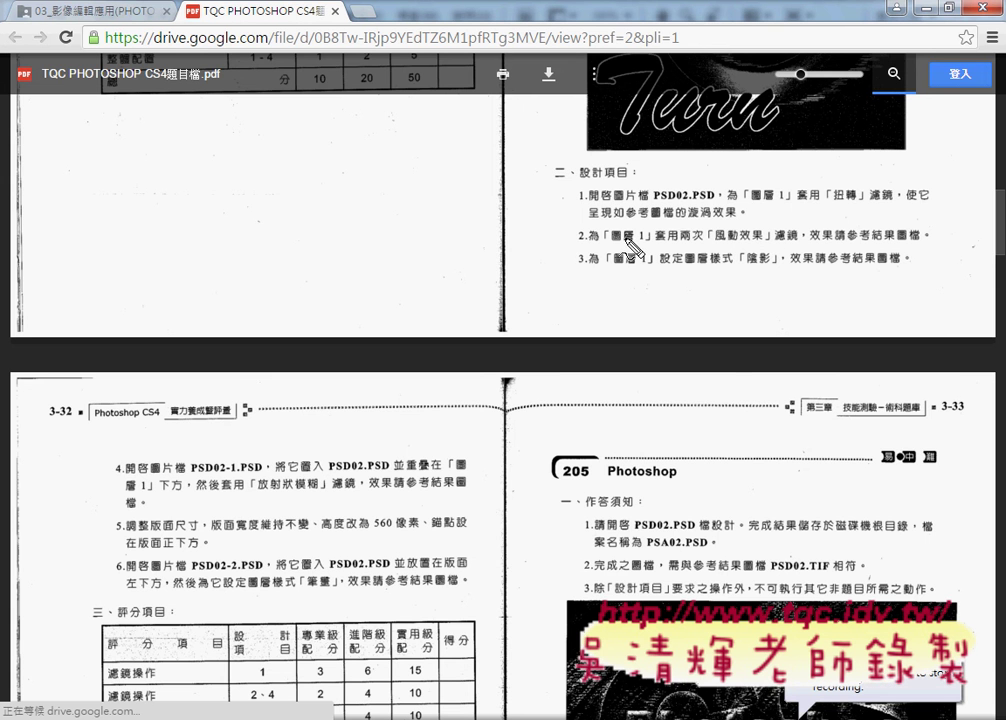
# Underline the apply-Wind-twice requirement for Layer 1 in the exam PDF, then hide the PDF
pyautogui.moveTo(610, 241); pyautogui.dragTo(768, 242)
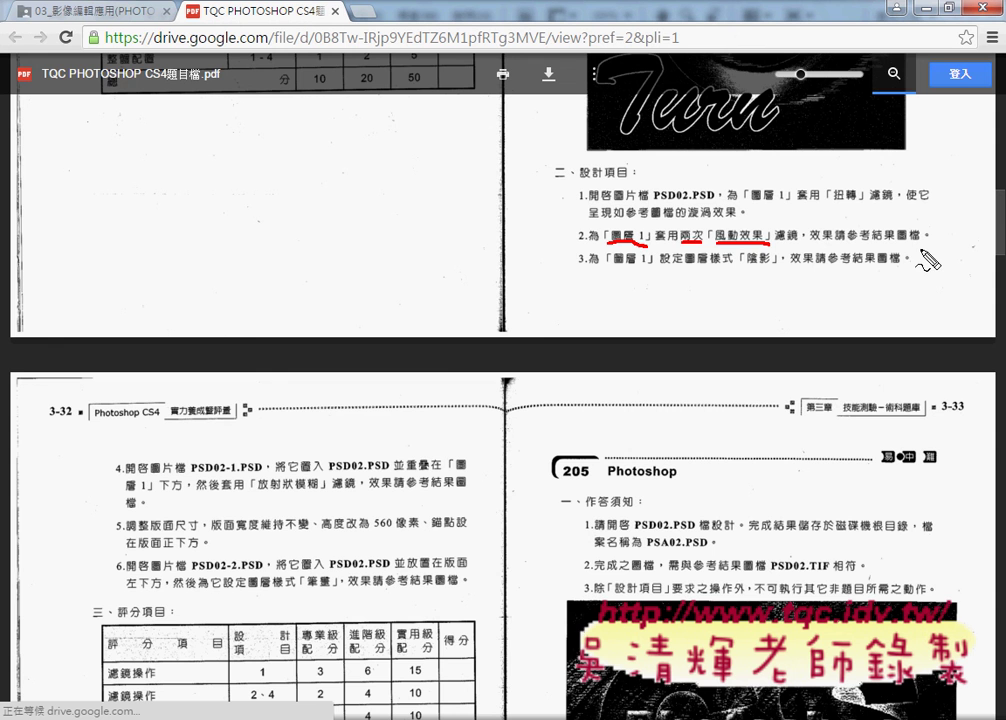
pyautogui.press('Escape')
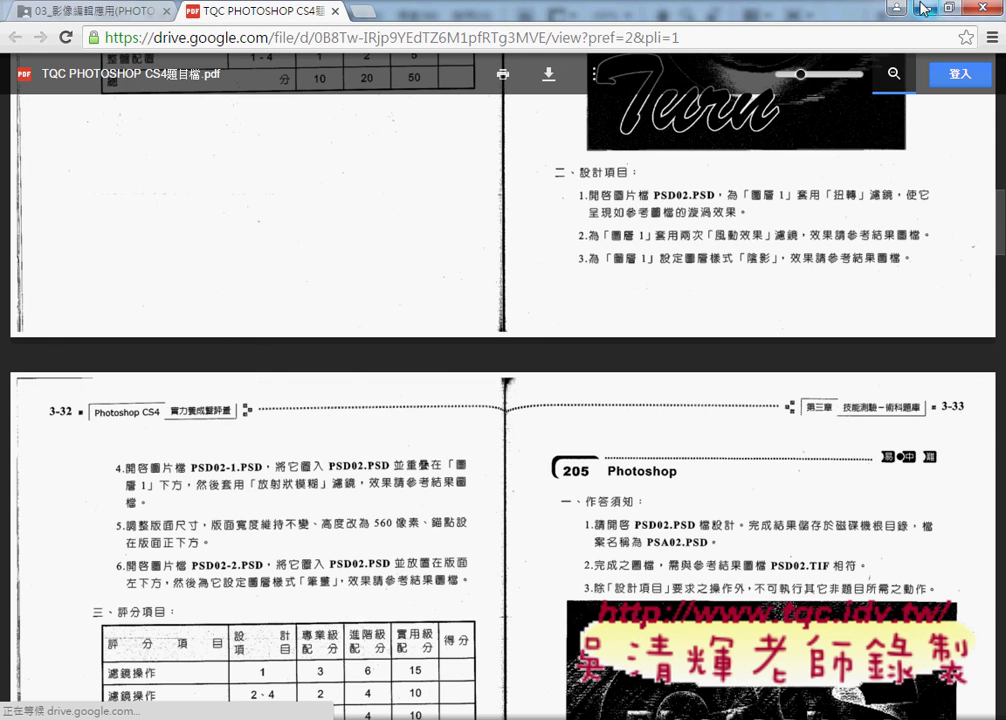
pyautogui.click(922, 8)
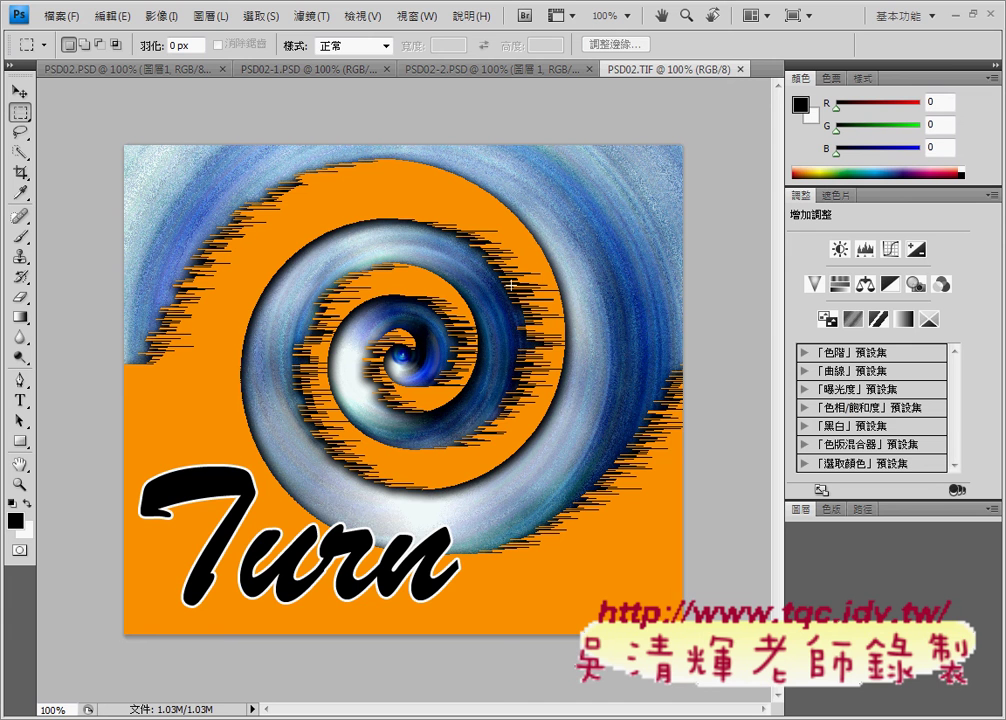
# Twirl Layer 1 of PSD02.PSD at the maximum angle, then undo to compare with the original
pyautogui.click(130, 69)
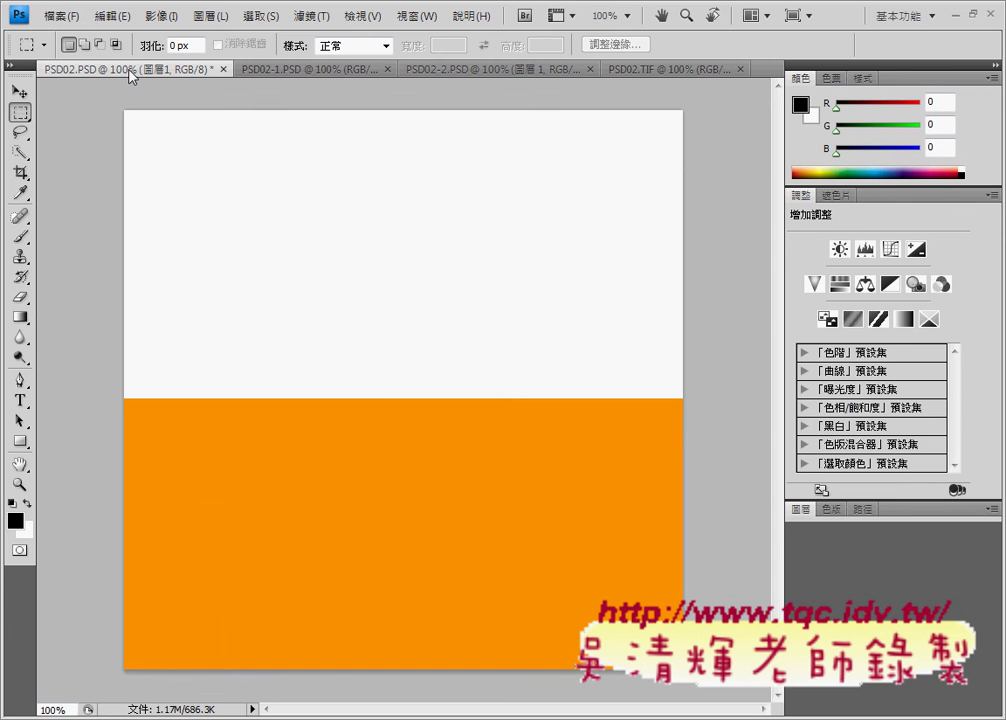
pyautogui.click(410, 18)
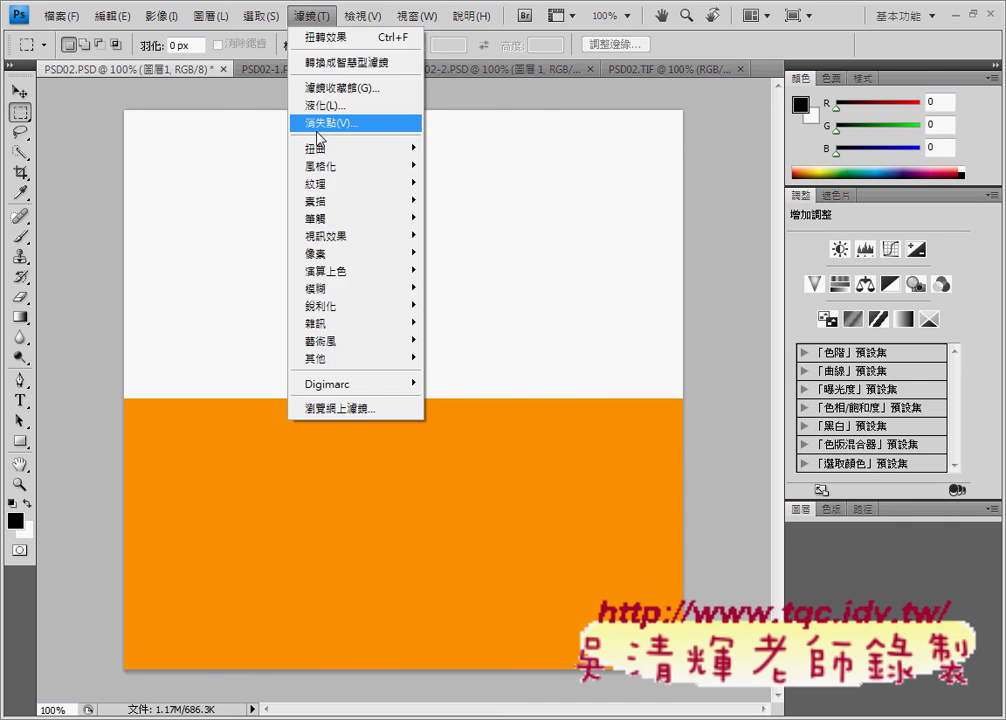
pyautogui.moveTo(318, 148)
pyautogui.click(460, 165)
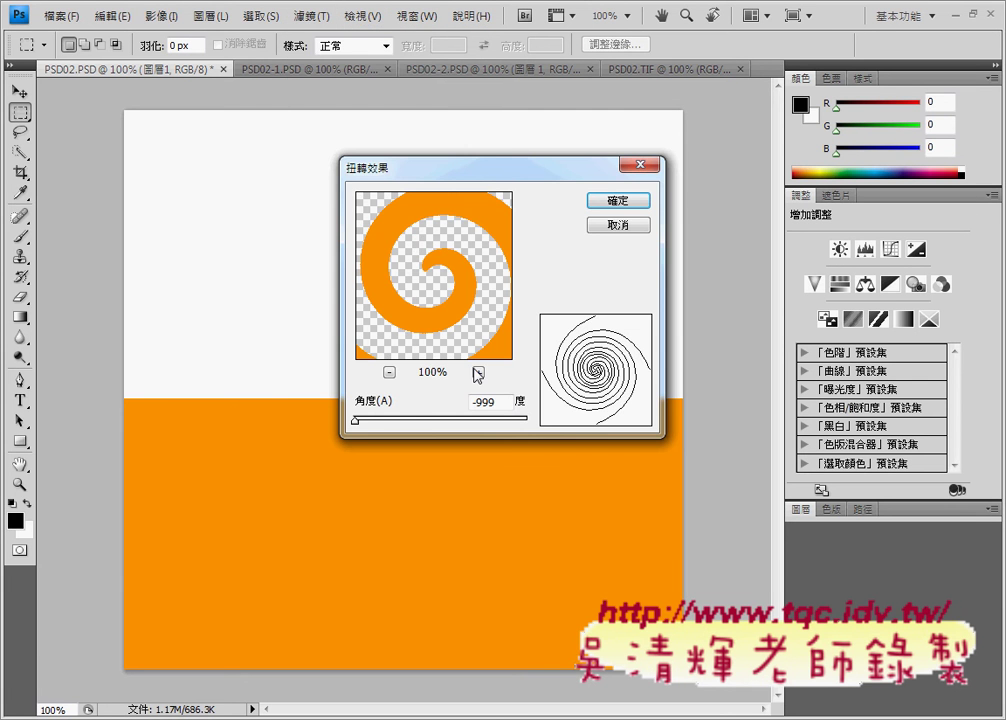
pyautogui.moveTo(355, 420); pyautogui.dragTo(569, 420)
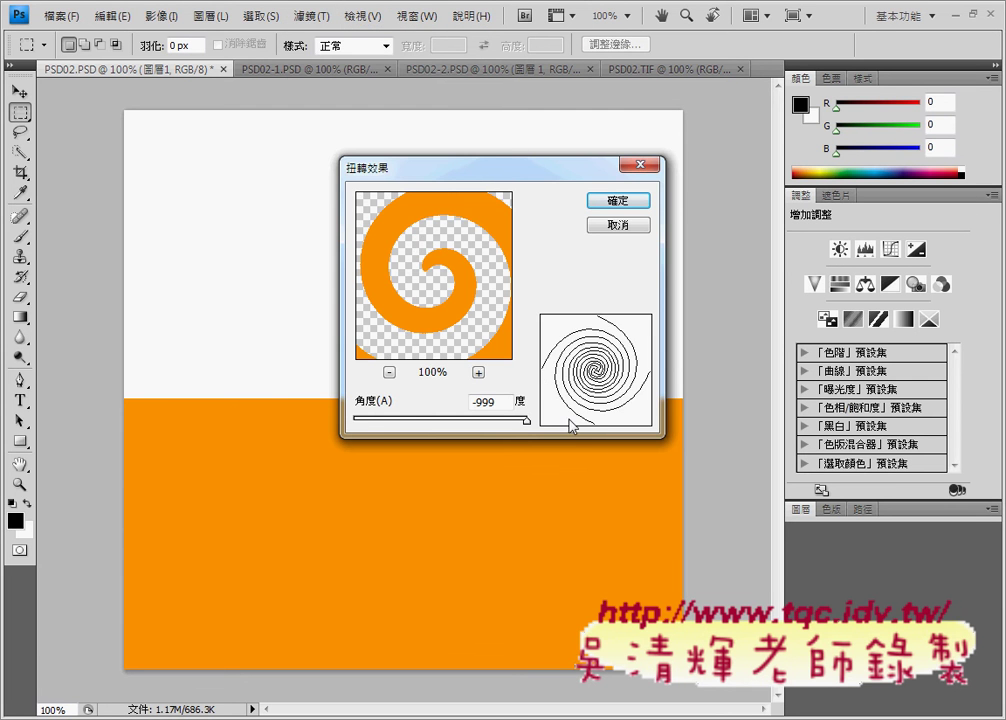
pyautogui.click(611, 199)
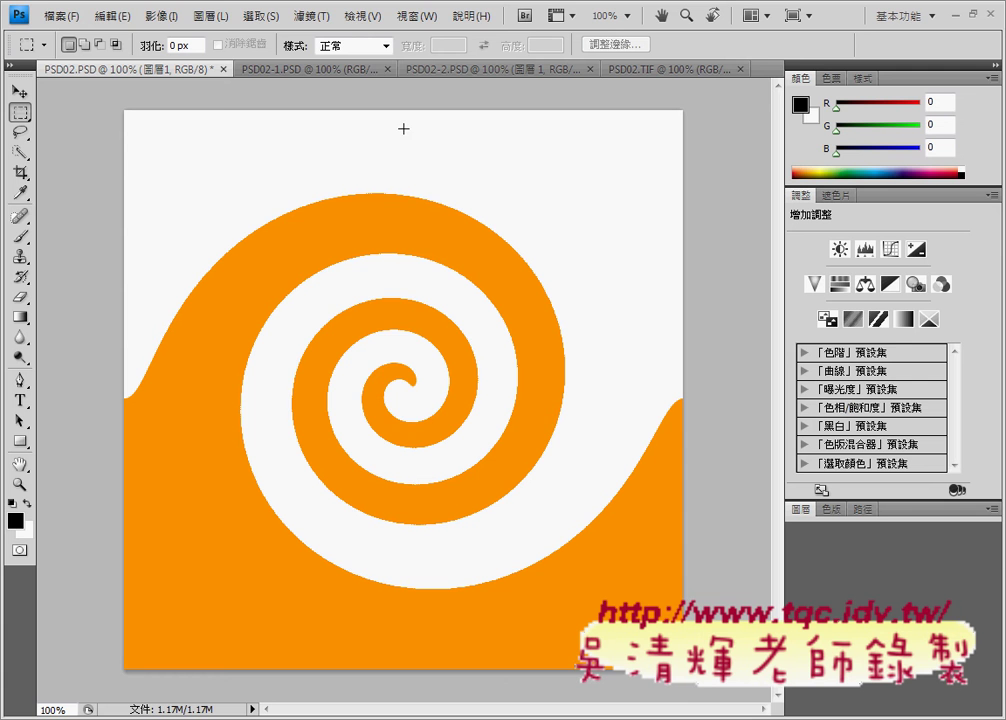
pyautogui.hotkey('ctrl', 'z')
pyautogui.click(327, 18)
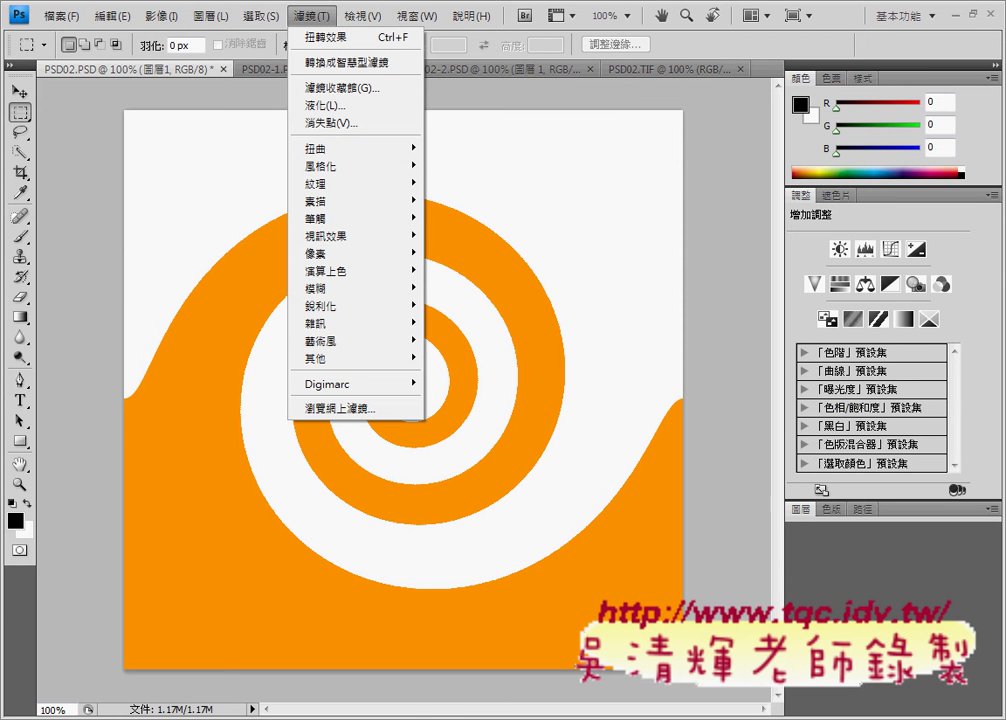
pyautogui.hotkey('alt', 'Tab')
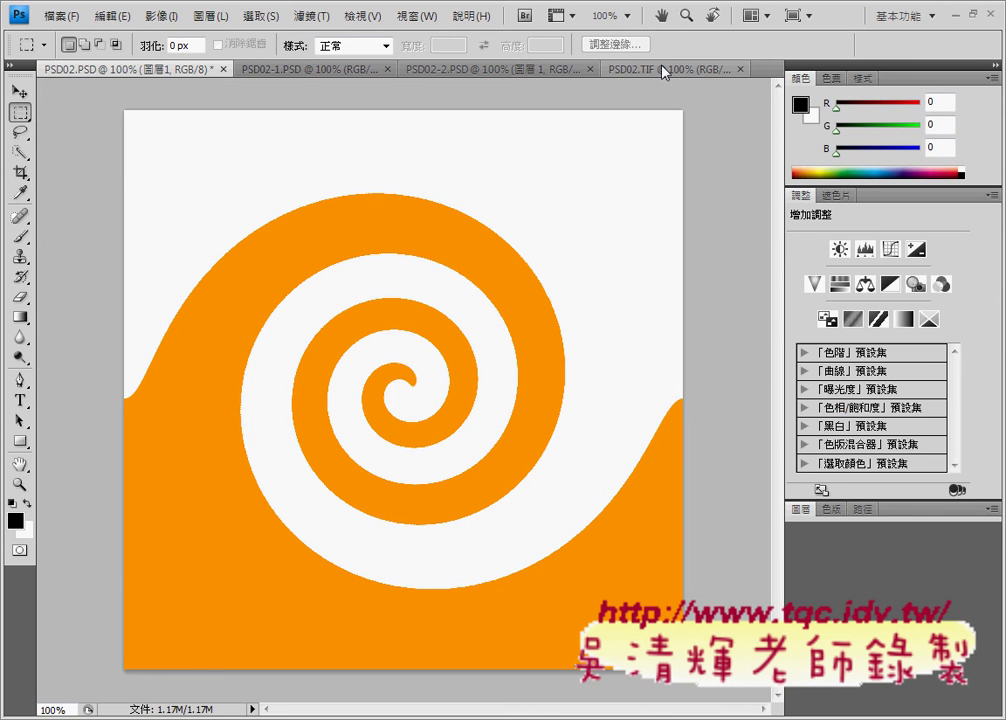
# Flip between PSD02.TIF, PSD02-2.PSD and PSD02-1.PSD, ending on the blue tulip image
pyautogui.click(662, 72)
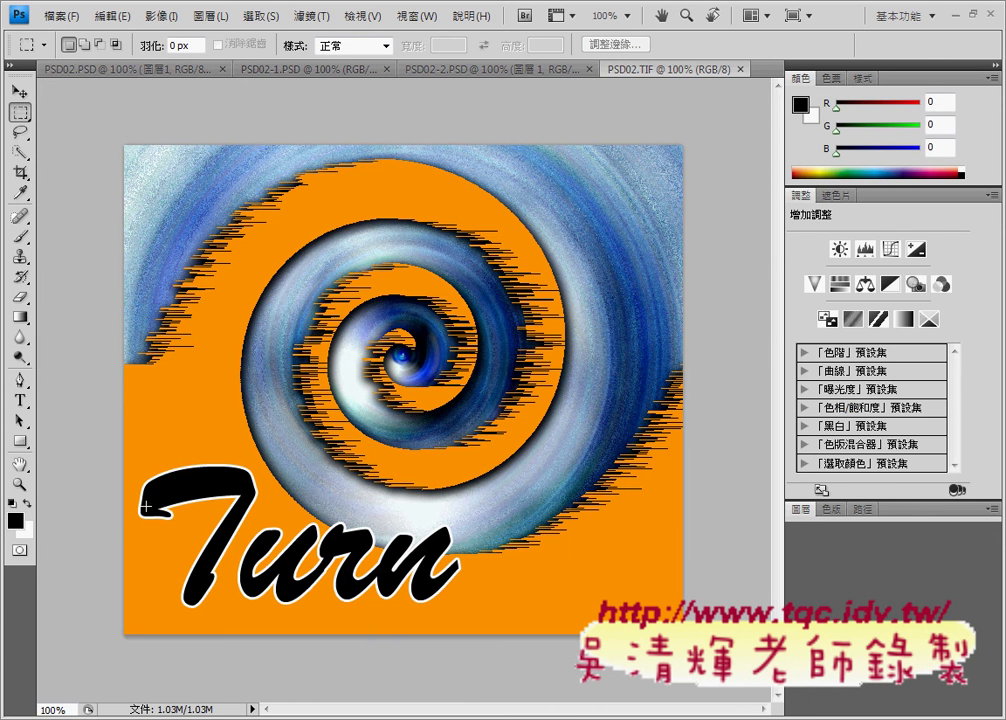
pyautogui.click(452, 70)
pyautogui.click(323, 74)
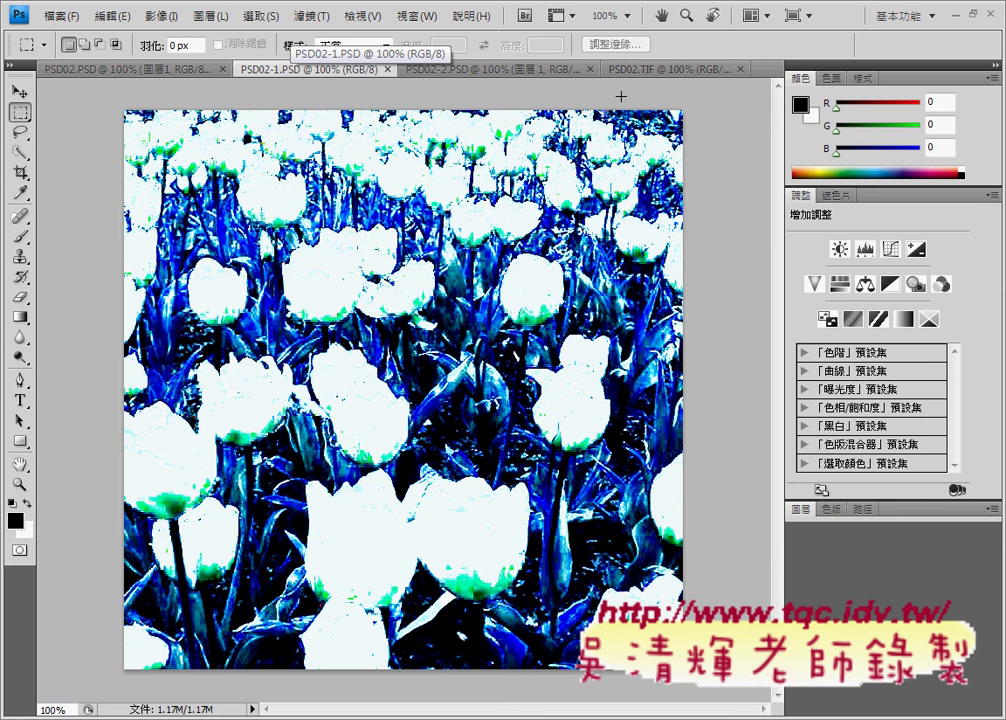
pyautogui.click(643, 70)
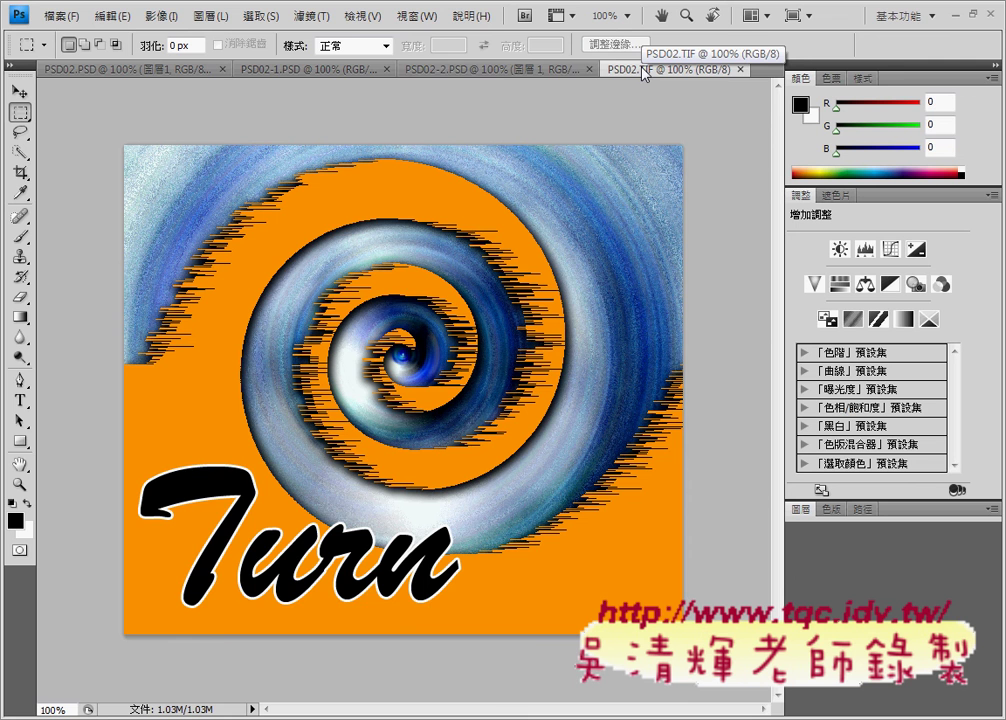
pyautogui.click(325, 68)
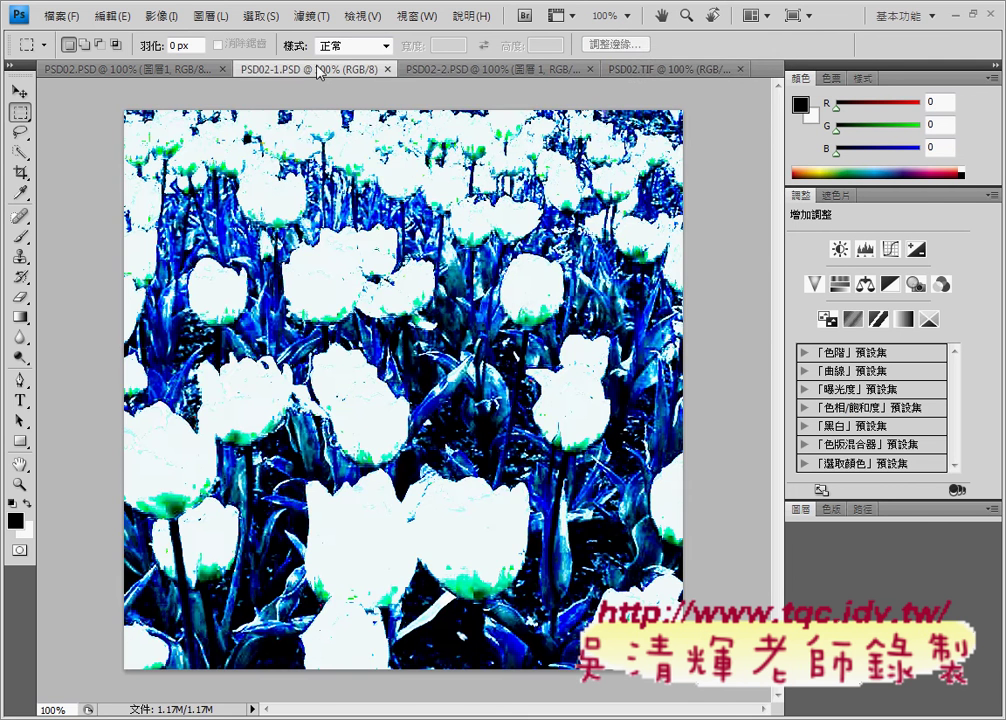
pyautogui.hotkey('alt', 'Tab')
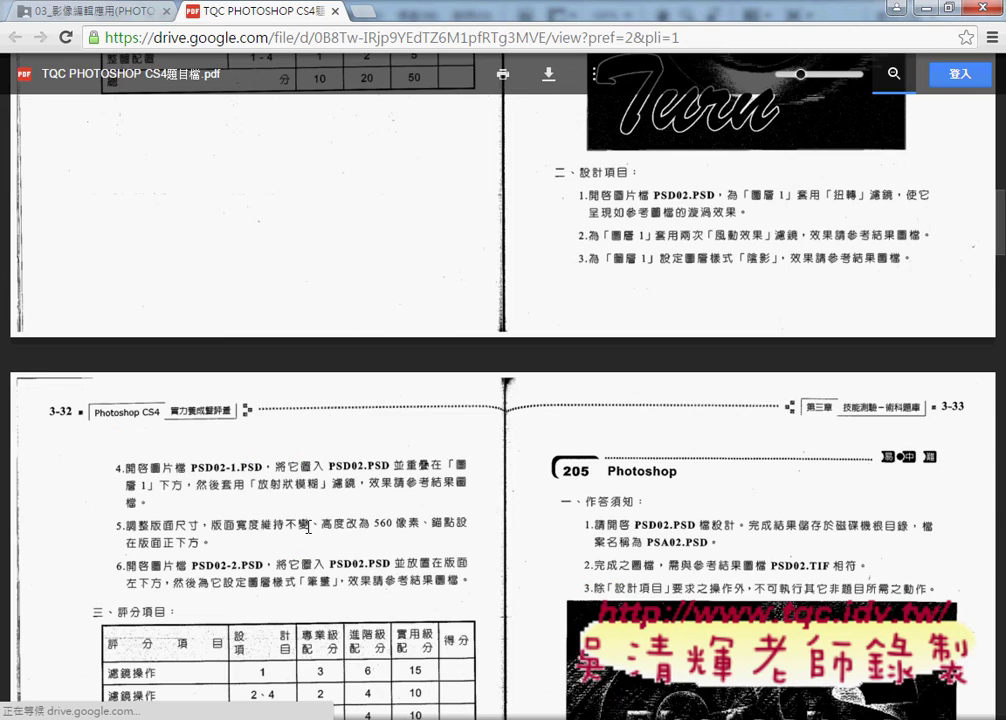
pyautogui.scroll(-3, 308, 527)
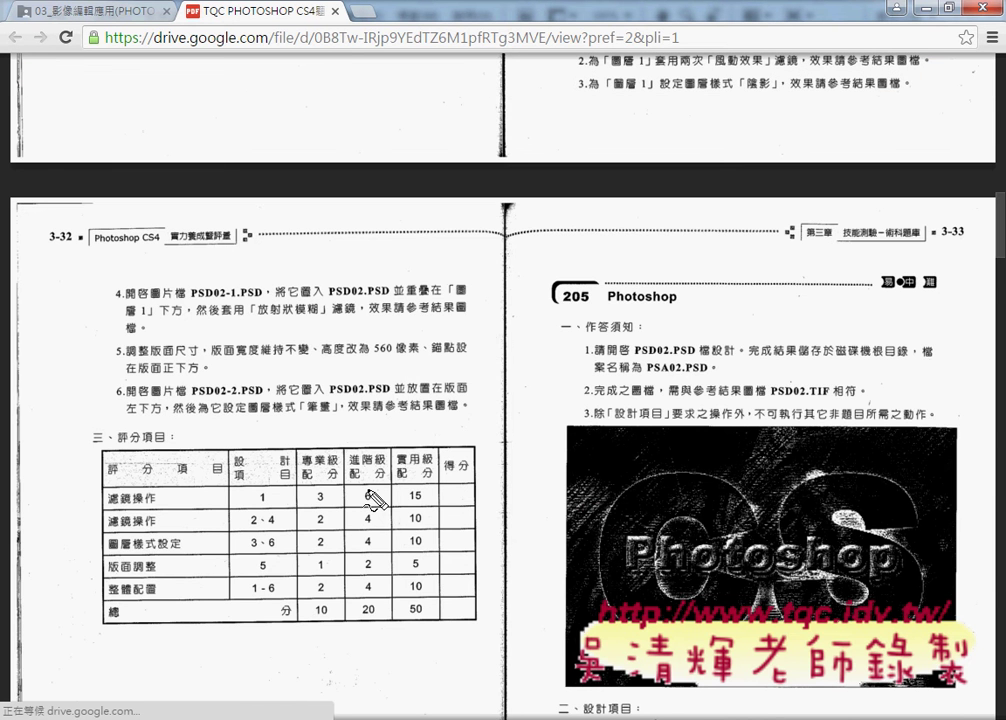
pyautogui.moveTo(254, 318); pyautogui.dragTo(318, 323)
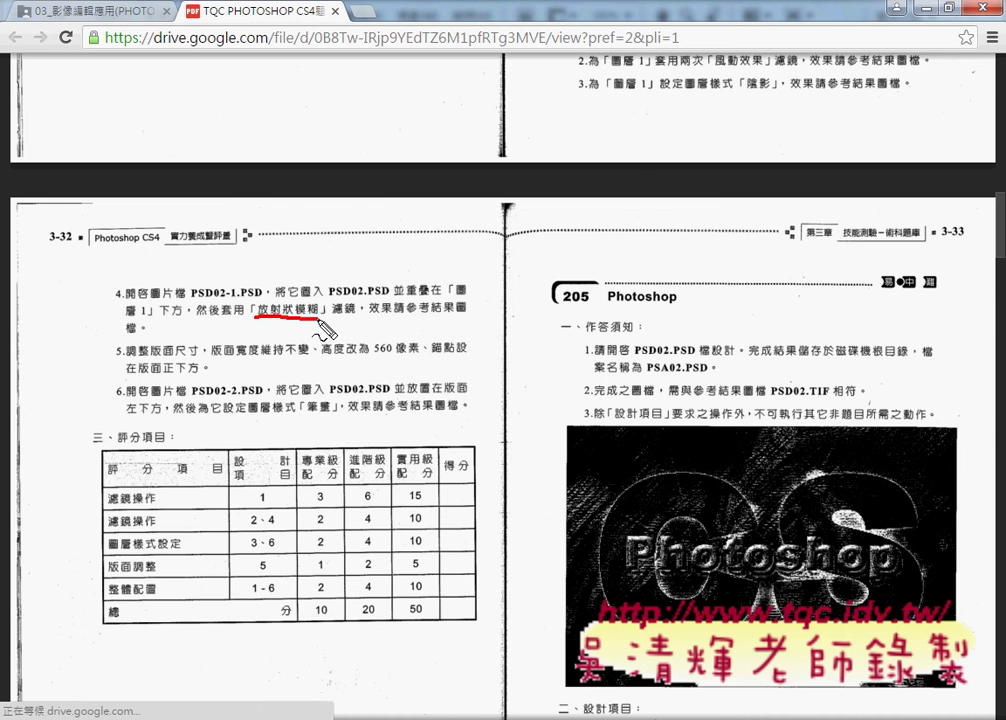
pyautogui.press('Escape')
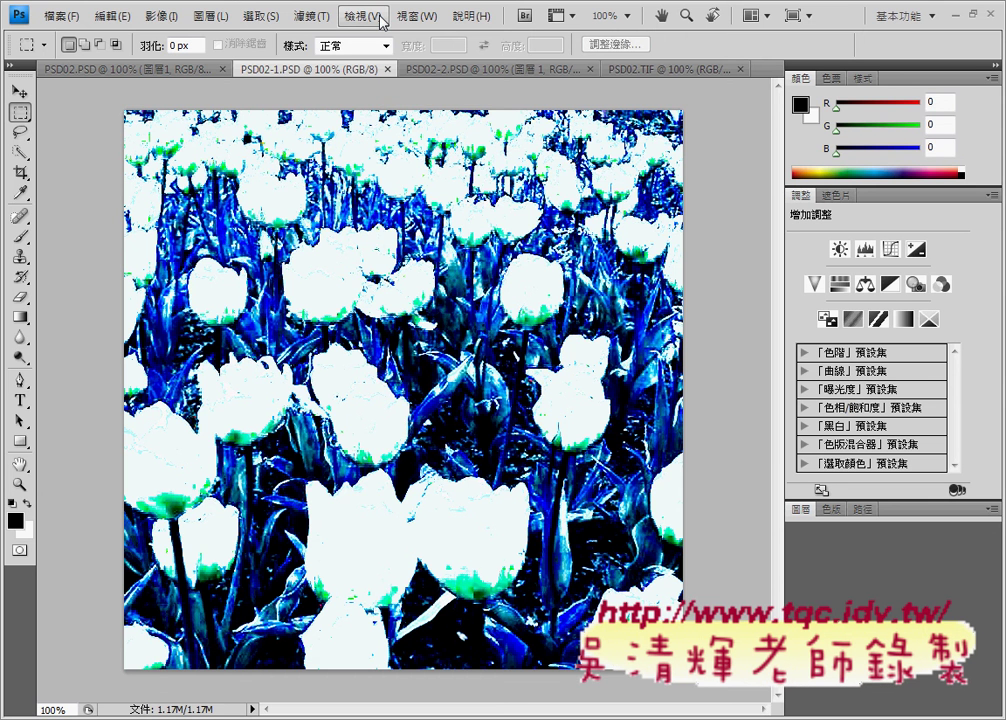
# On the tulip image, try Radial Blur at Amount 55, testing Zoom then Spin
pyautogui.click(382, 17)
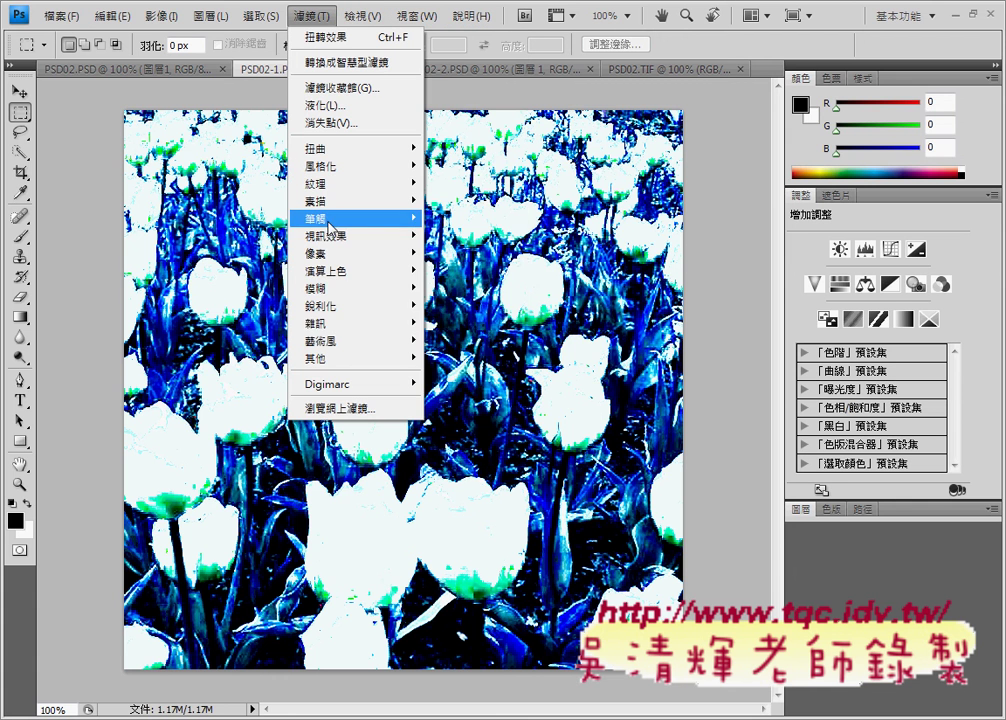
pyautogui.moveTo(340, 287)
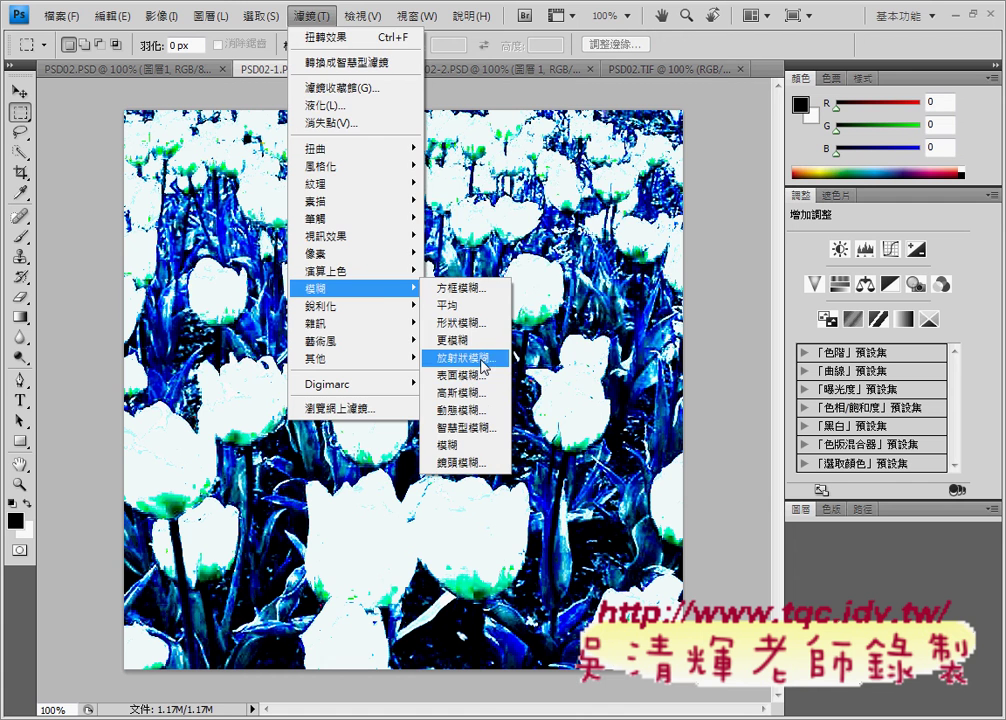
pyautogui.click(484, 360)
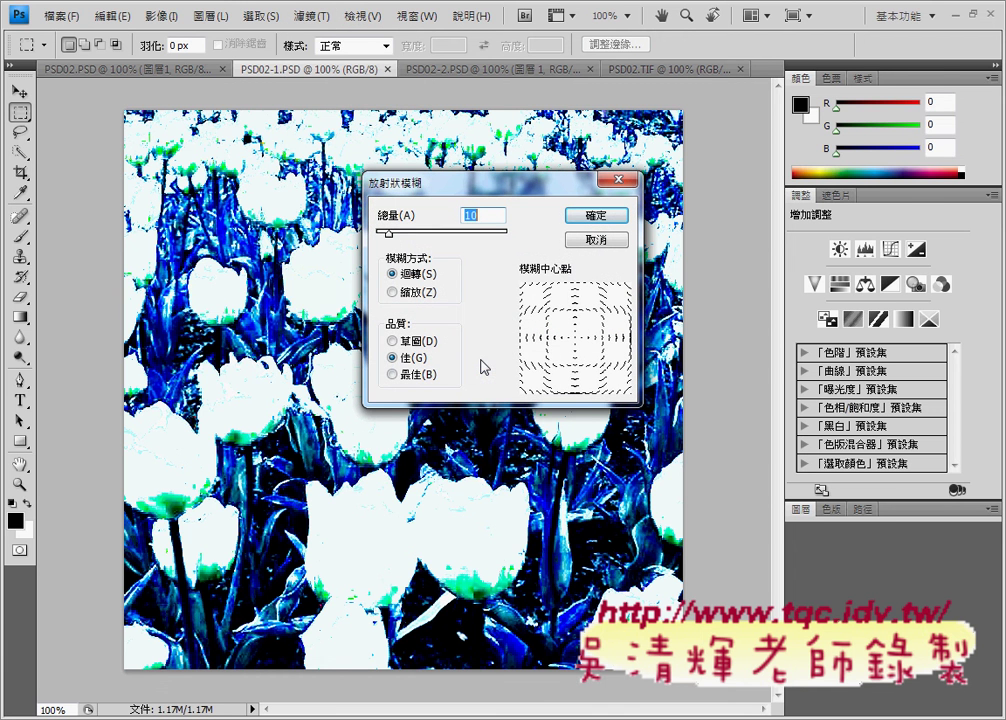
pyautogui.moveTo(390, 234)
pyautogui.mouseDown()
pyautogui.moveTo(486, 246)
pyautogui.moveTo(452, 249)
pyautogui.mouseUp()
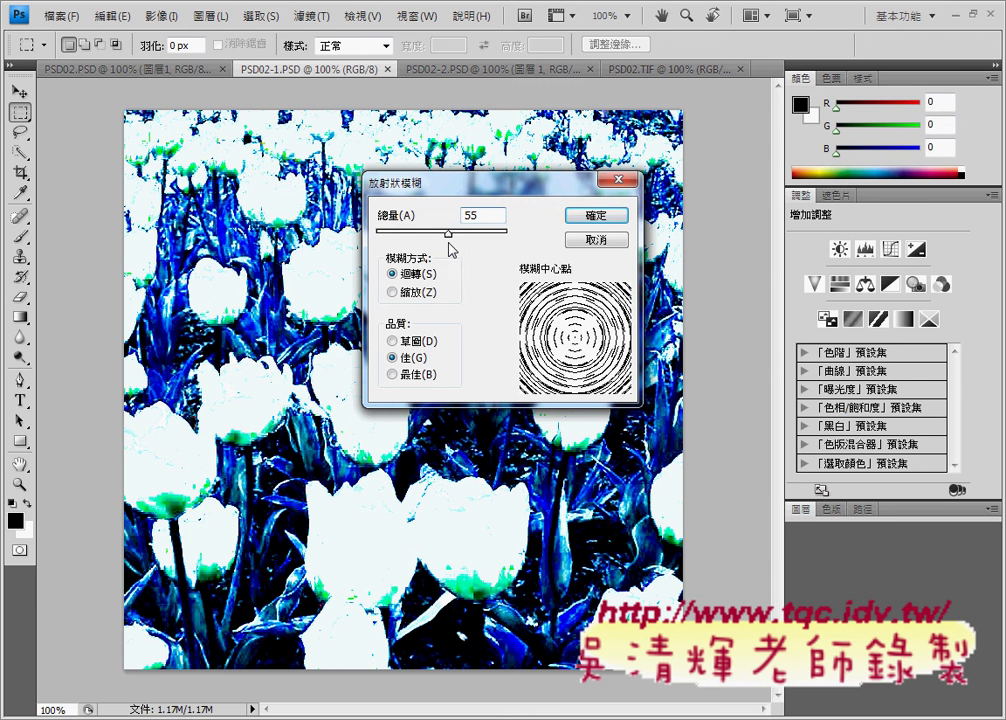
pyautogui.click(428, 295)
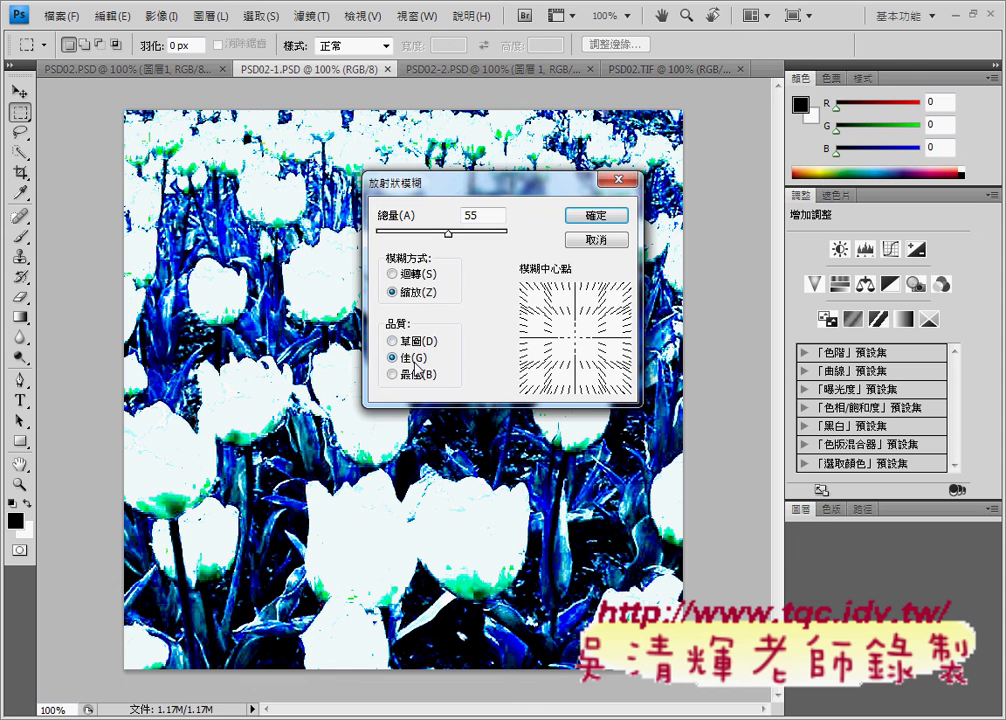
pyautogui.click(420, 274)
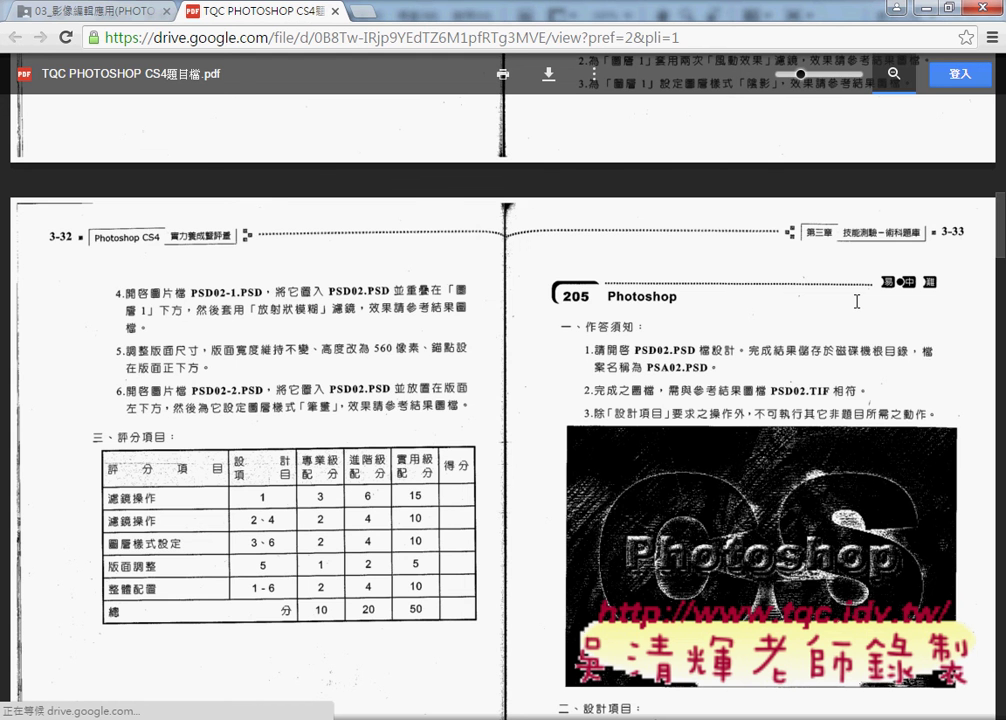
# Leave the exam PDF, cancel the Radial Blur, and switch to PSD02.PSD
pyautogui.click(927, 10)
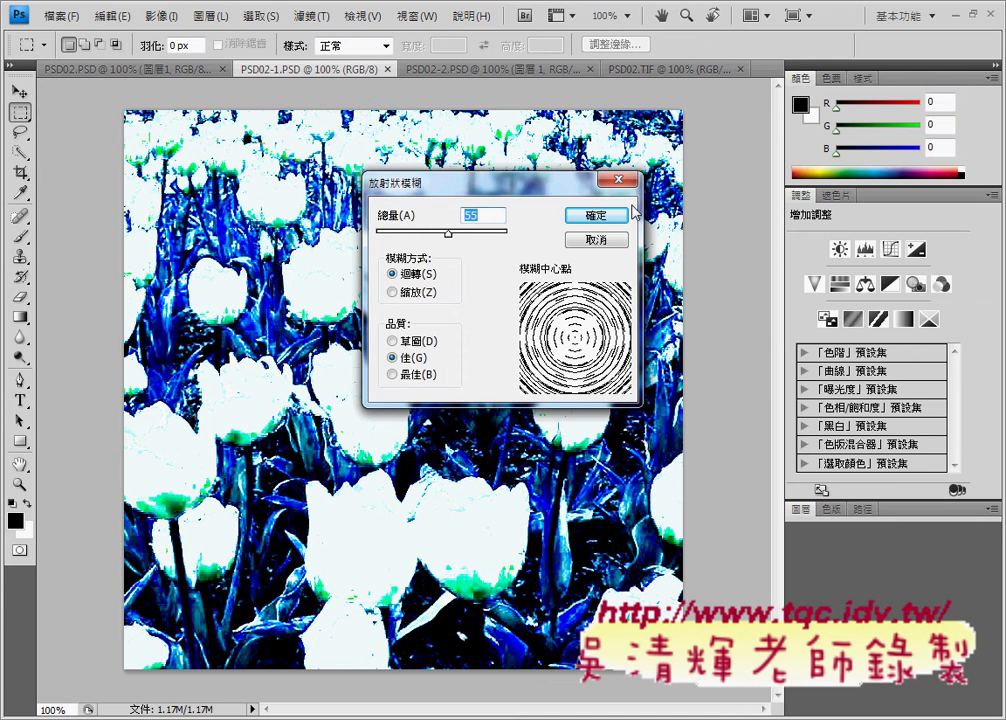
pyautogui.click(626, 214)
pyautogui.click(114, 70)
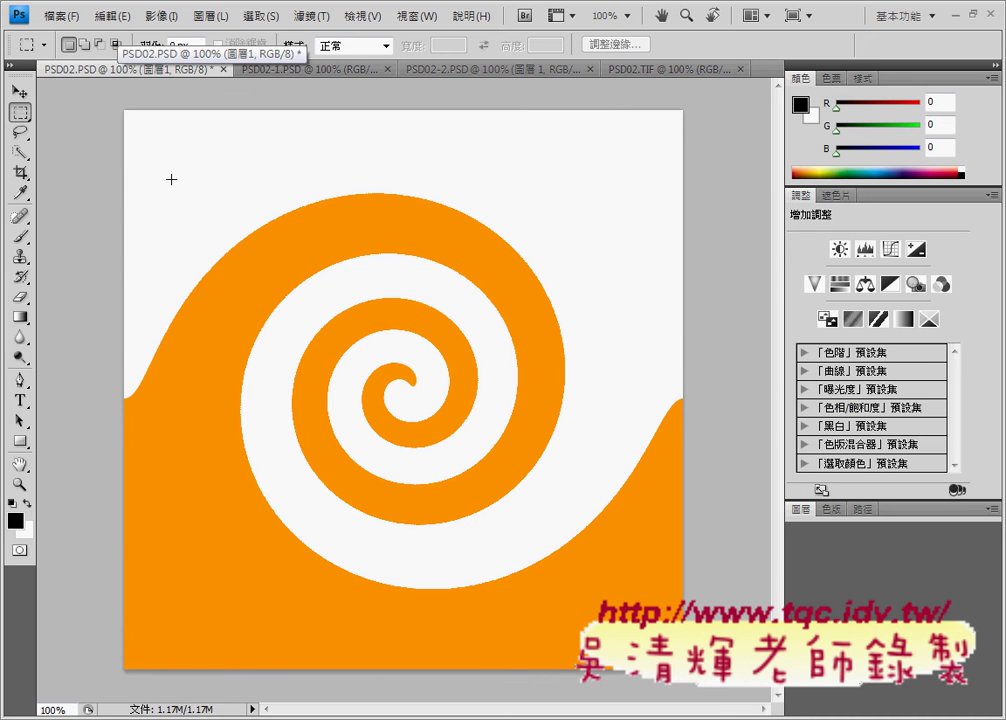
pyautogui.click(641, 69)
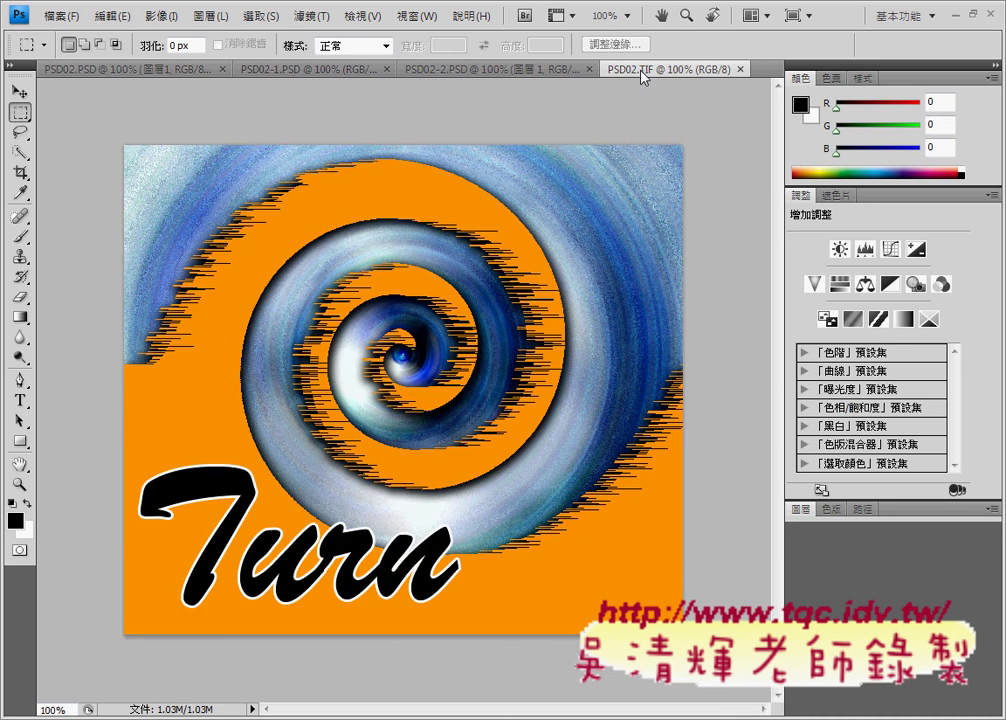
pyautogui.click(165, 69)
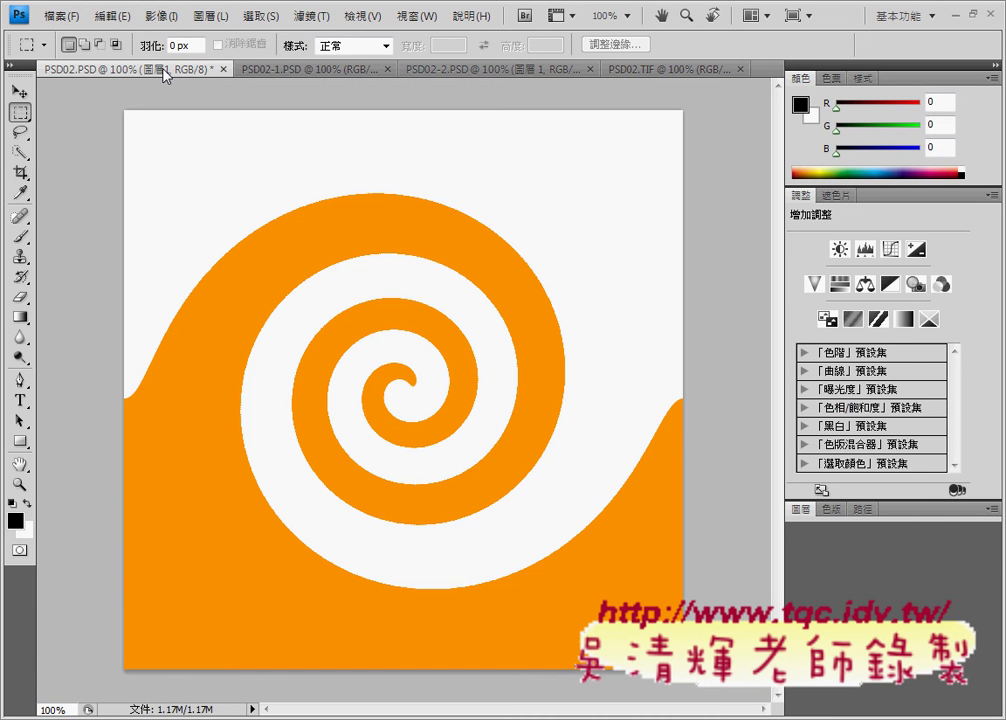
pyautogui.moveTo(165, 73); pyautogui.dragTo(115, 185)
pyautogui.moveTo(137, 195); pyautogui.dragTo(657, 196)
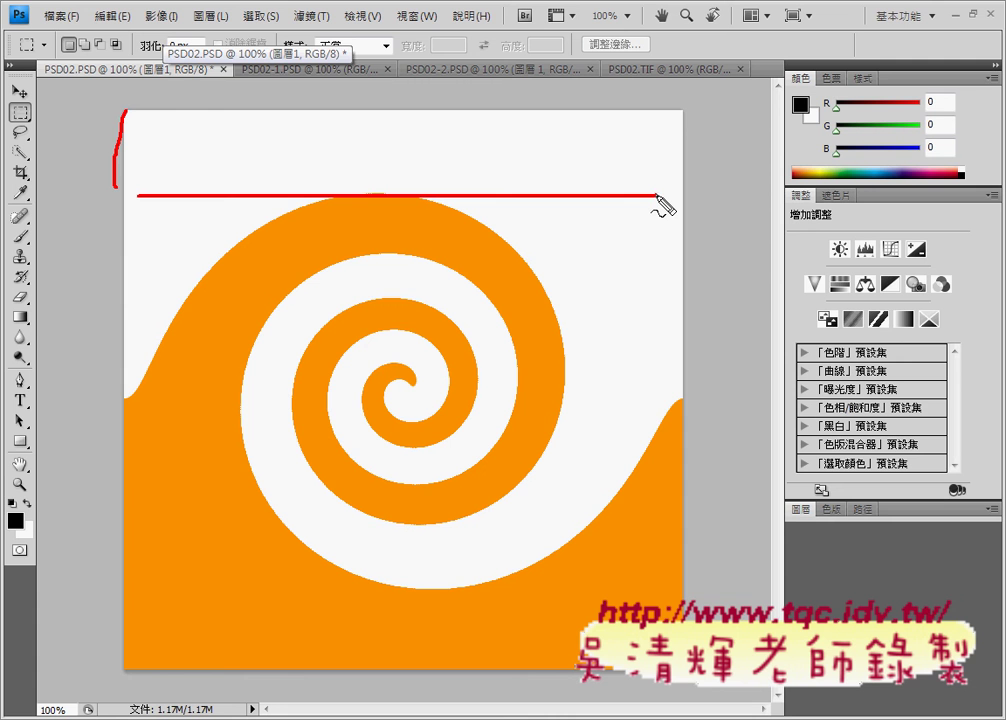
pyautogui.moveTo(172, 111)
pyautogui.mouseDown()
pyautogui.moveTo(655, 110)
pyautogui.moveTo(636, 191)
pyautogui.mouseUp()
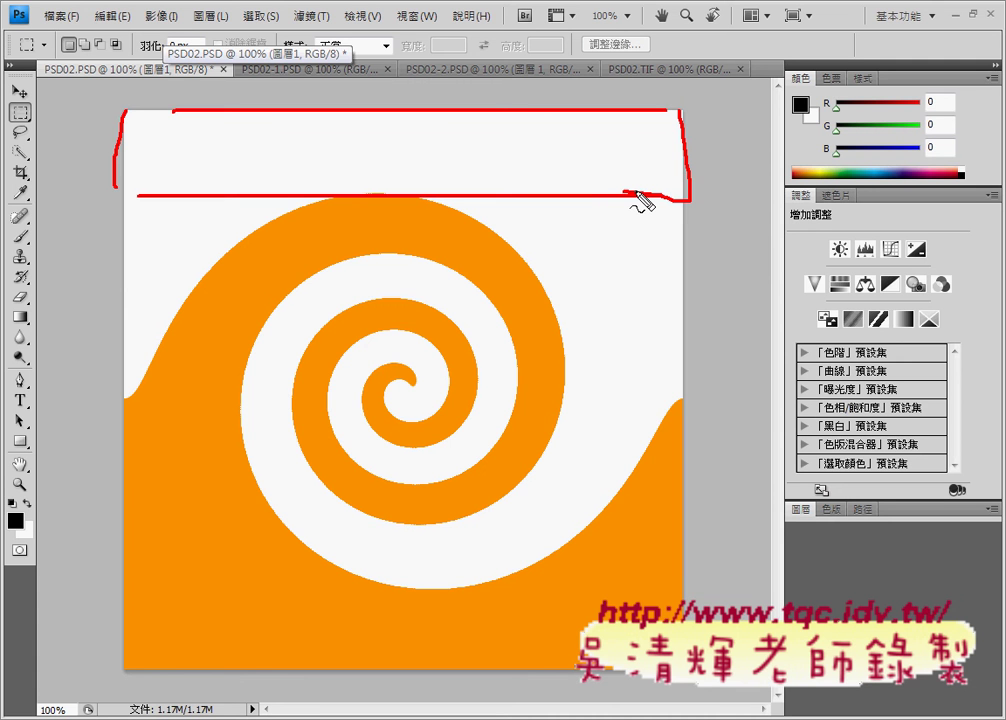
pyautogui.moveTo(447, 129); pyautogui.dragTo(379, 174)
pyautogui.moveTo(383, 133); pyautogui.dragTo(451, 168)
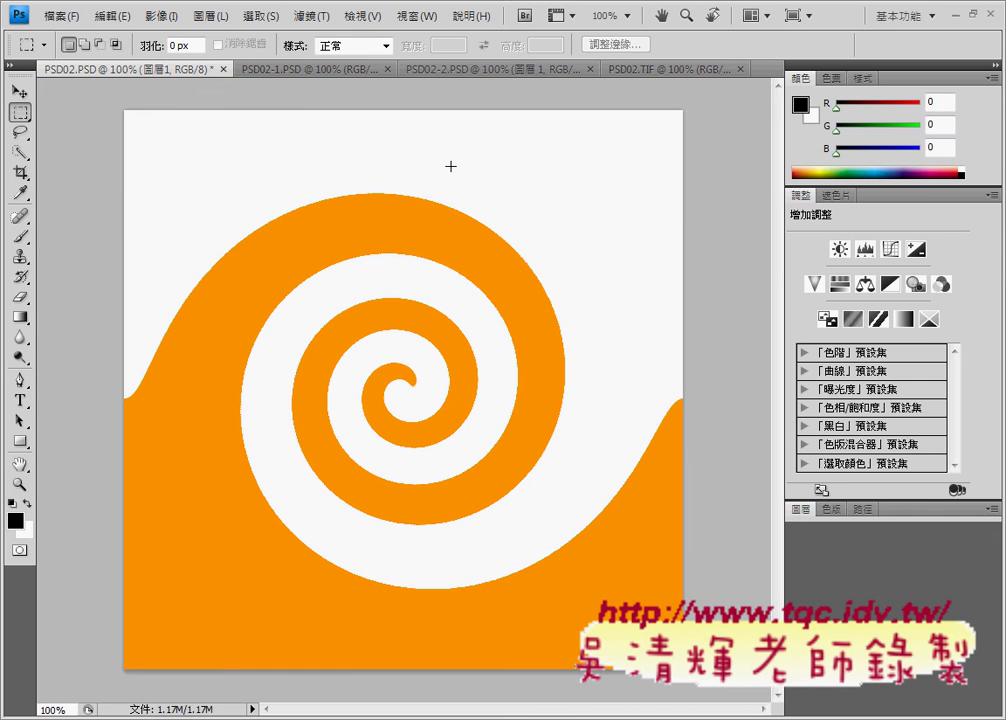
pyautogui.hotkey('alt', 'Tab')
# Set the ruler units to pixels in Preferences > Units & Rulers
pyautogui.click(111, 16)
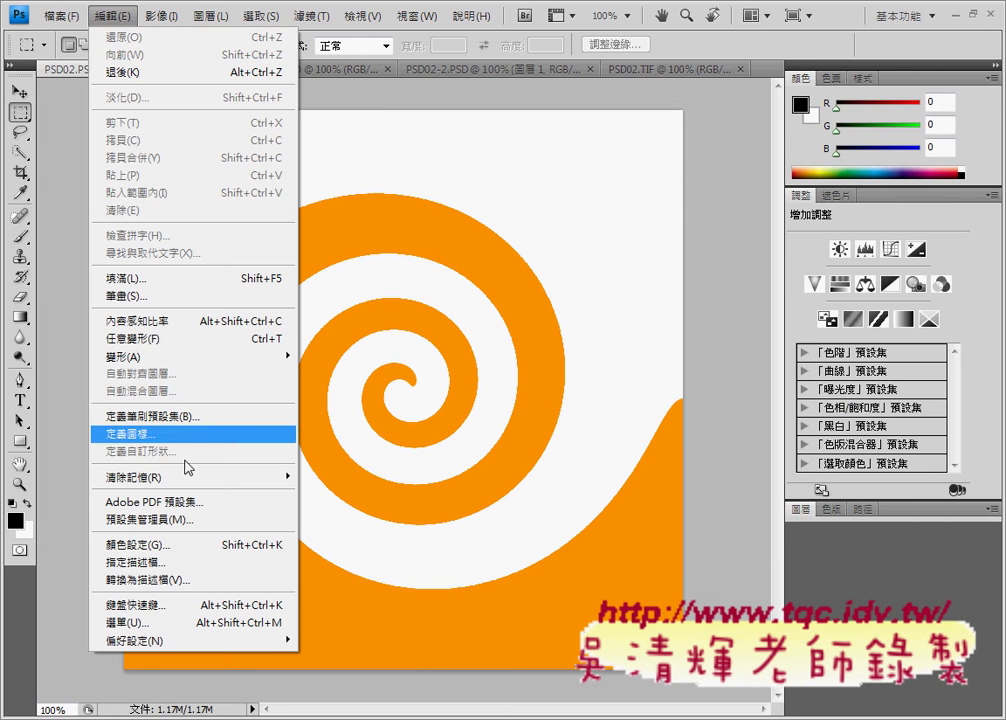
pyautogui.moveTo(150, 639)
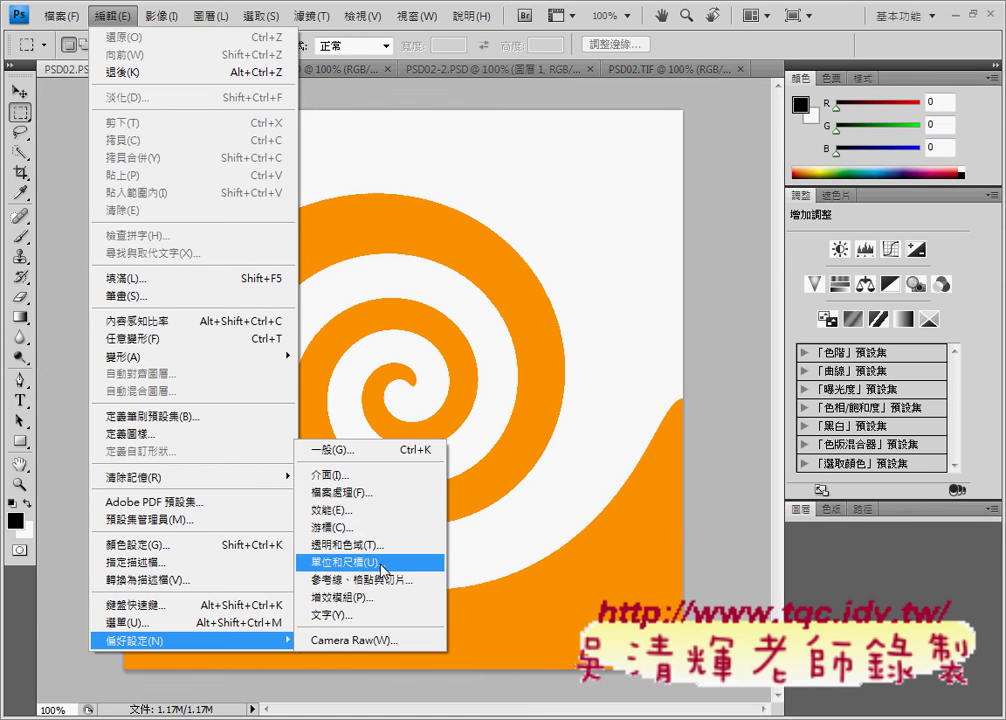
pyautogui.click(345, 563)
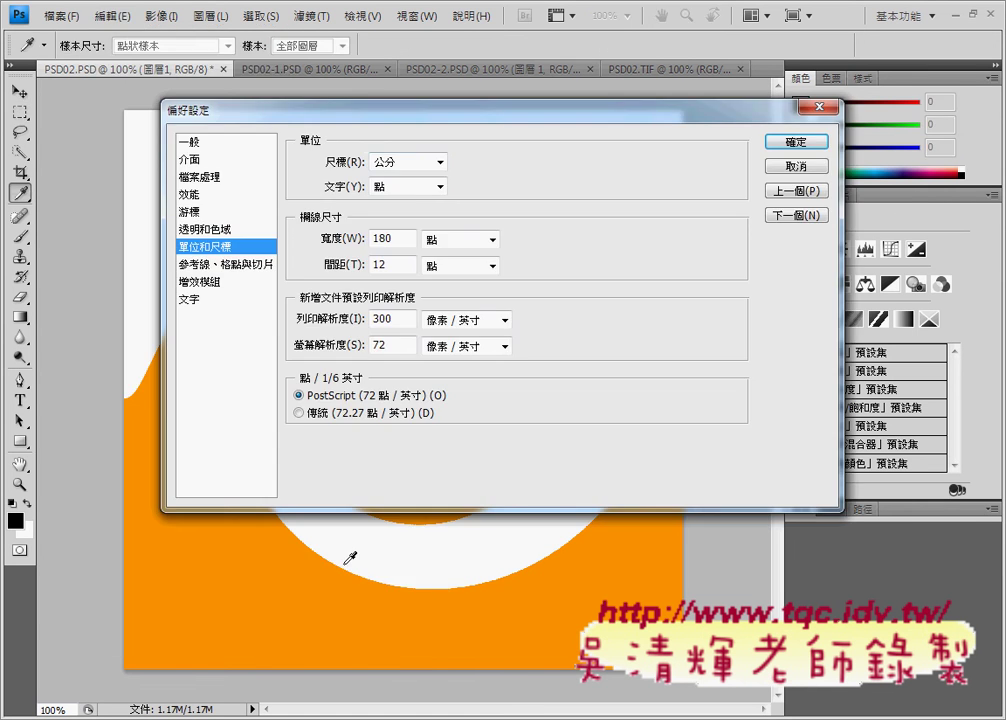
pyautogui.click(437, 163)
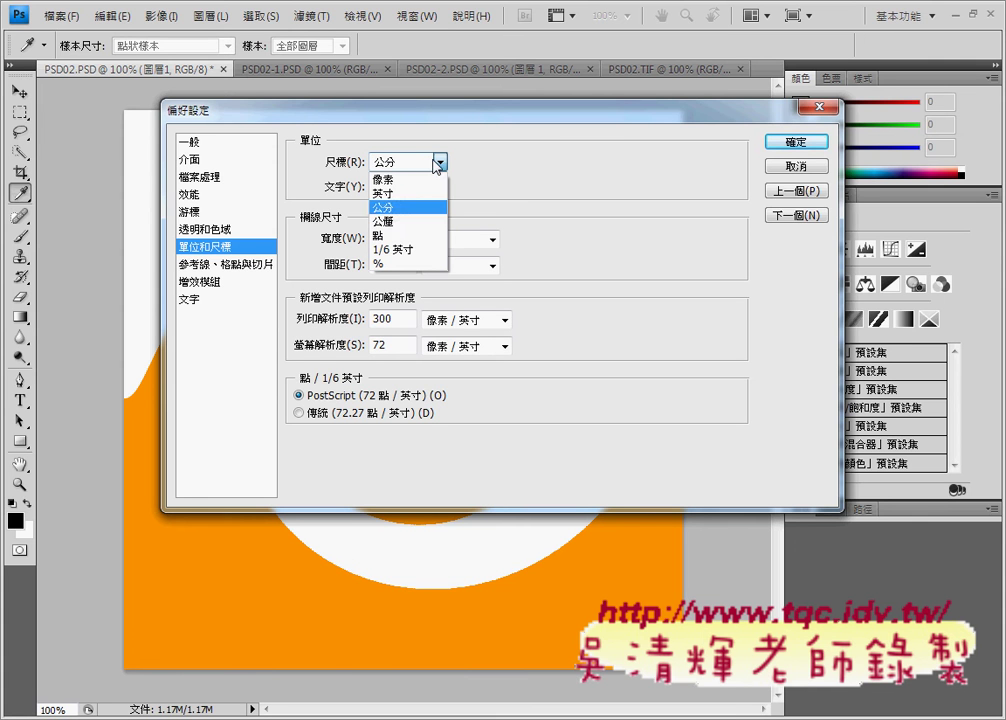
pyautogui.click(422, 179)
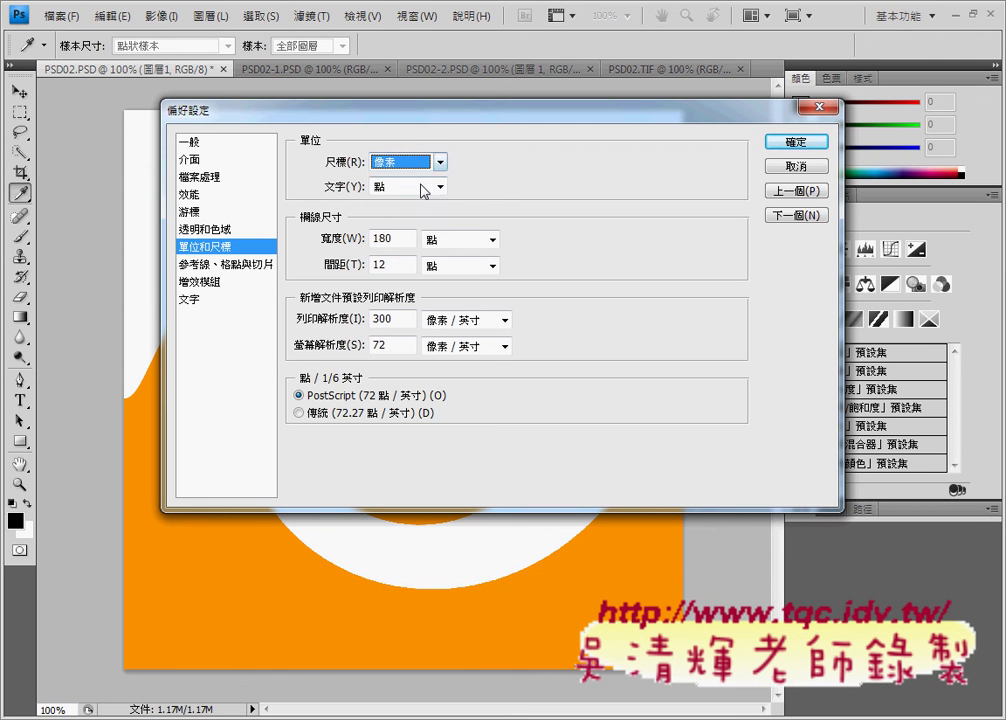
pyautogui.click(378, 170)
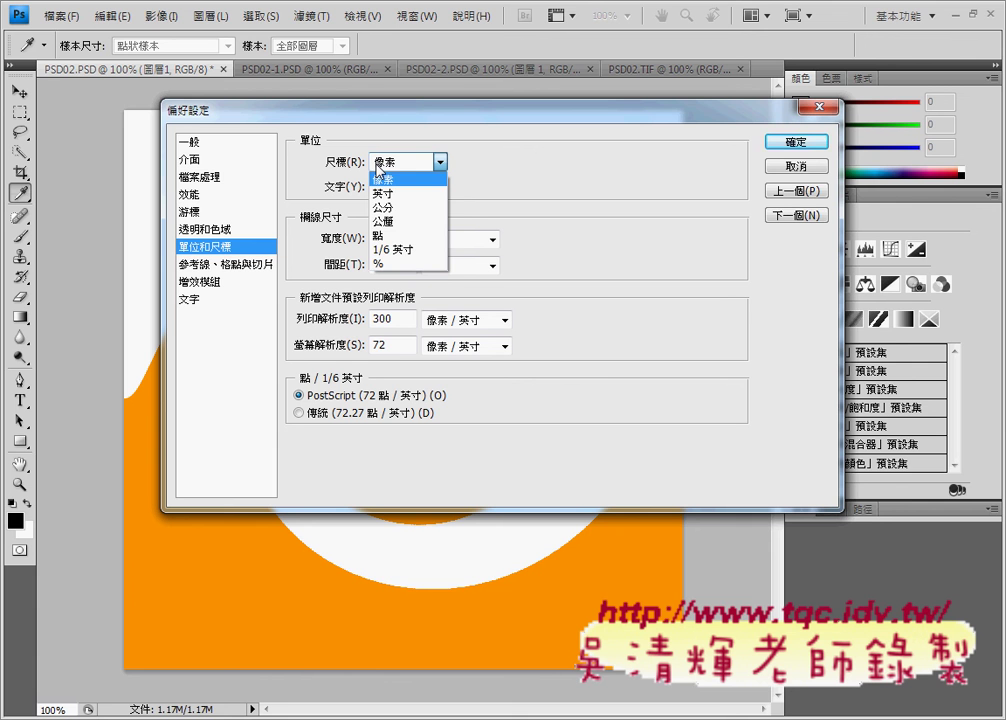
pyautogui.click(380, 178)
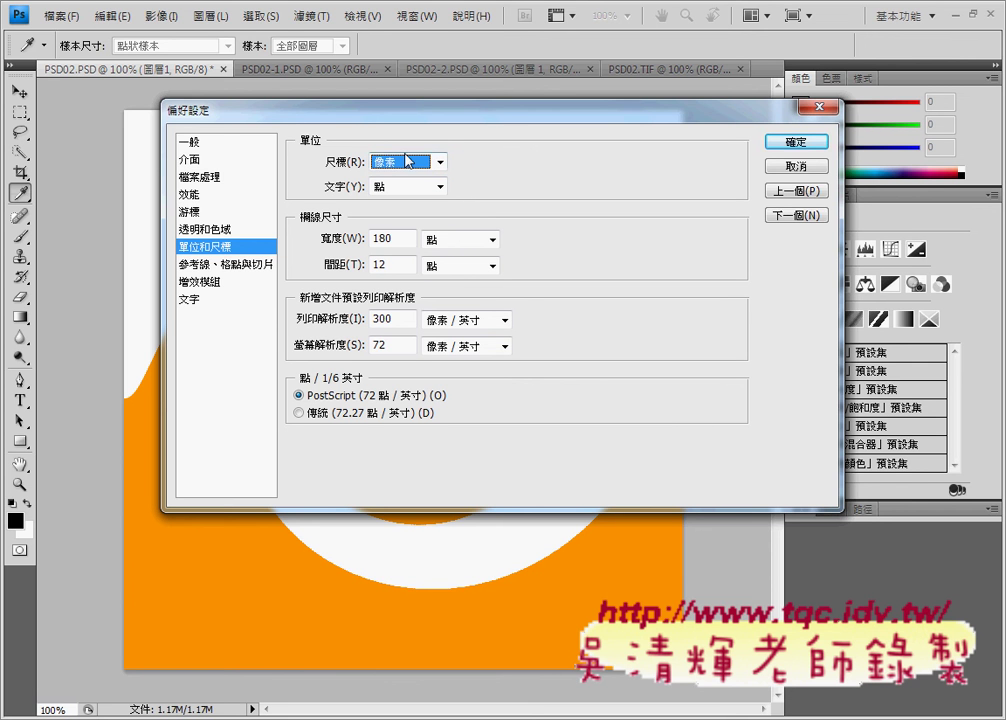
# Confirm the preferences, pick the Rectangular Marquee tool, and open the status-bar info menu
pyautogui.click(805, 146)
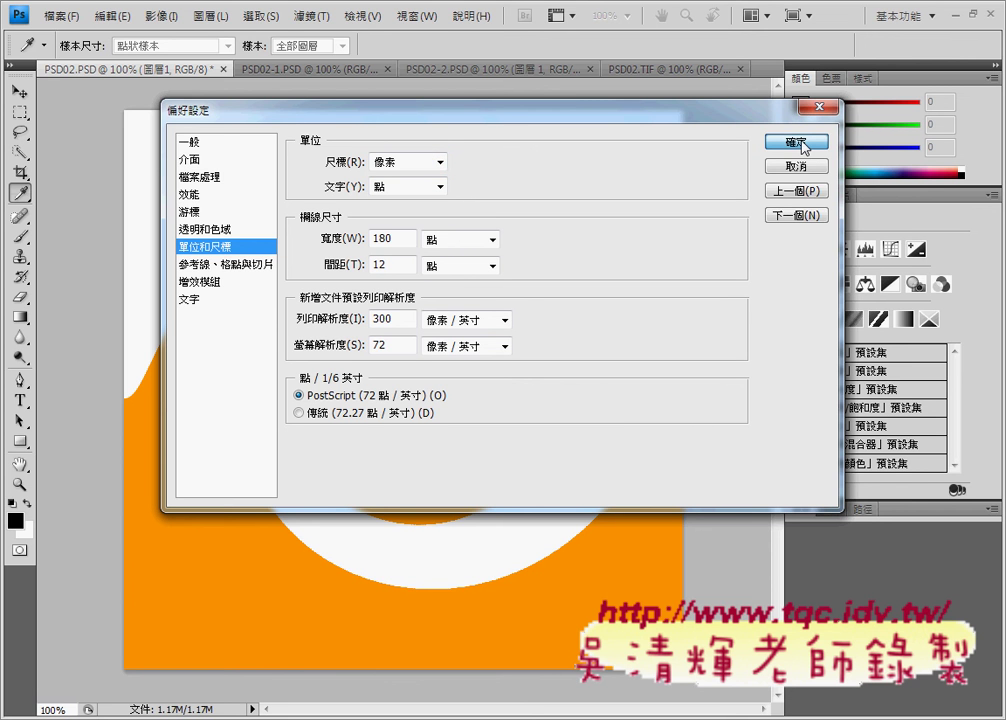
pyautogui.click(805, 146)
pyautogui.press('m')
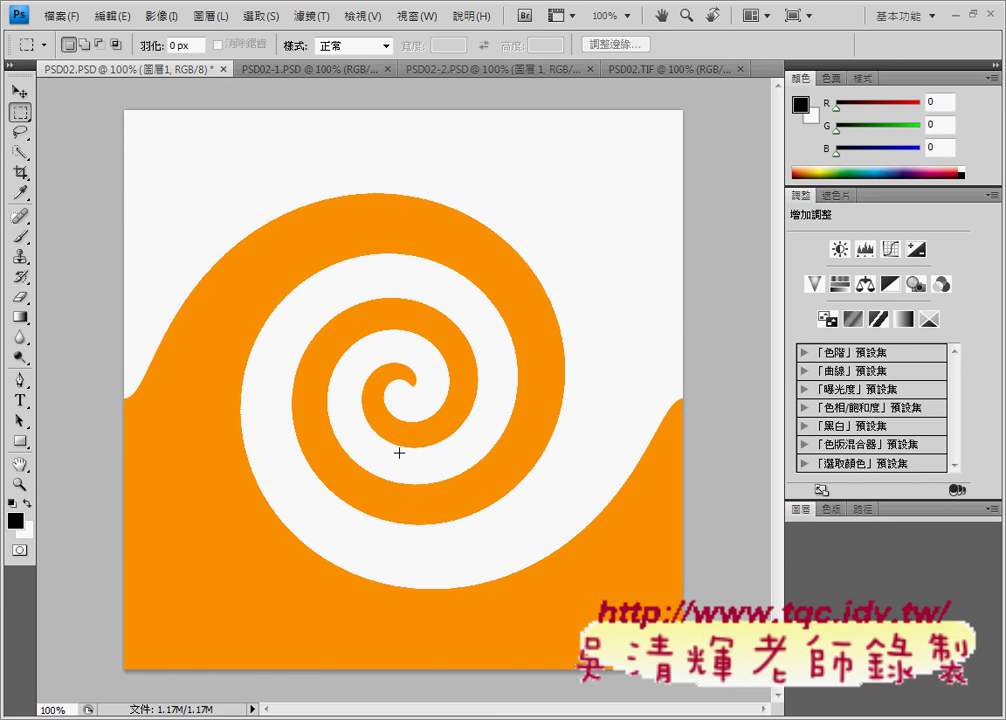
pyautogui.click(253, 710)
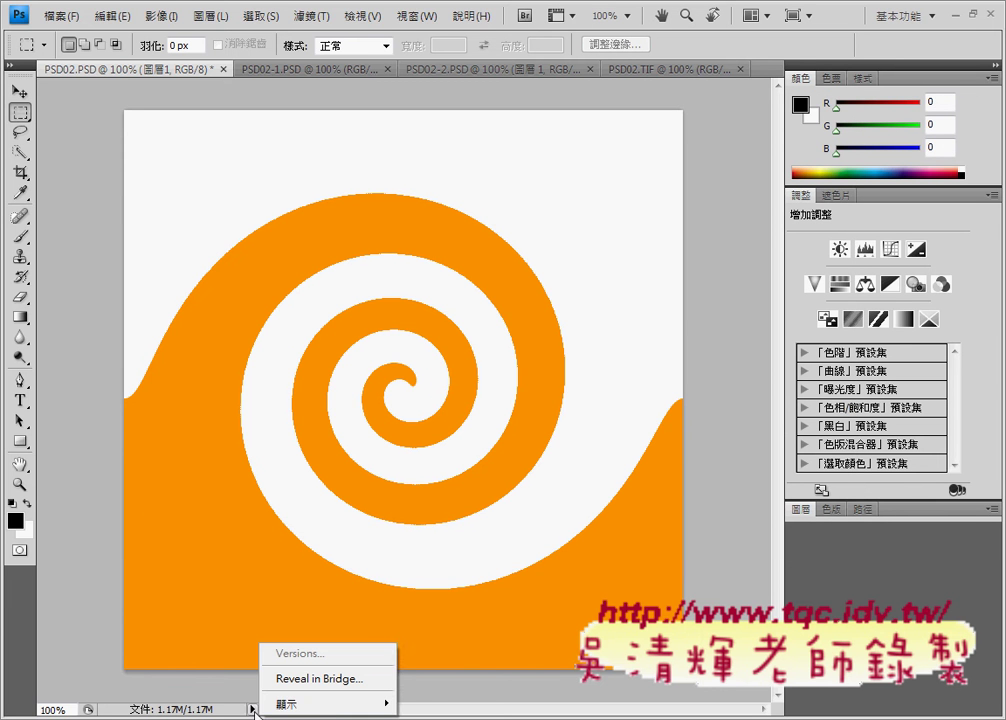
pyautogui.moveTo(320, 704)
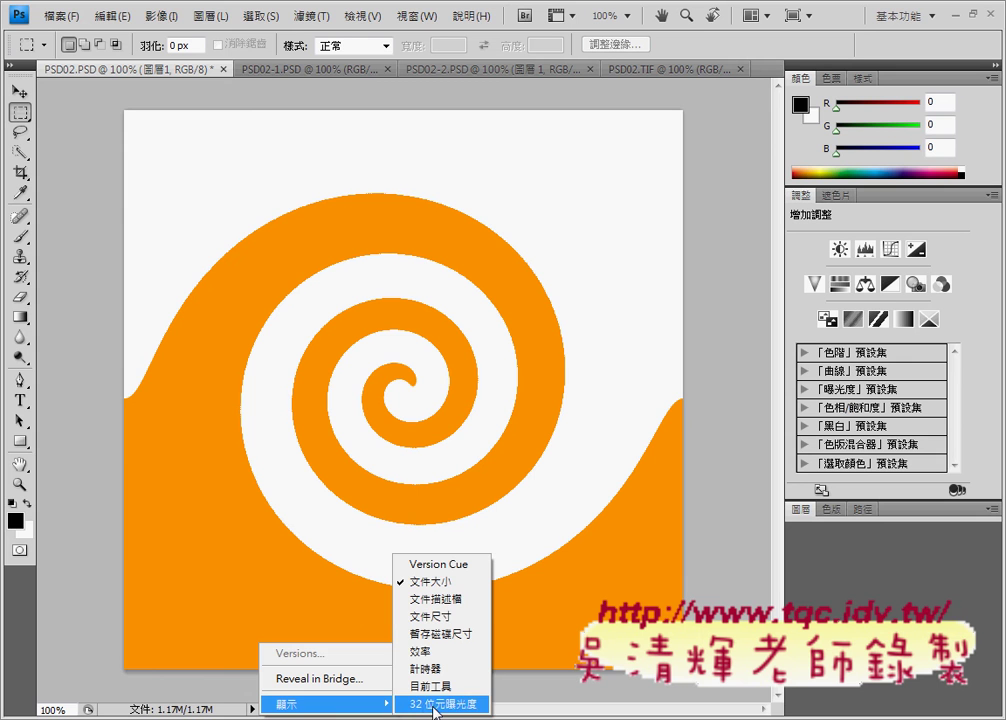
# Show Document Dimensions (640 × 640 px, 72 ppi) in the status bar and drag marquee selections
pyautogui.click(460, 616)
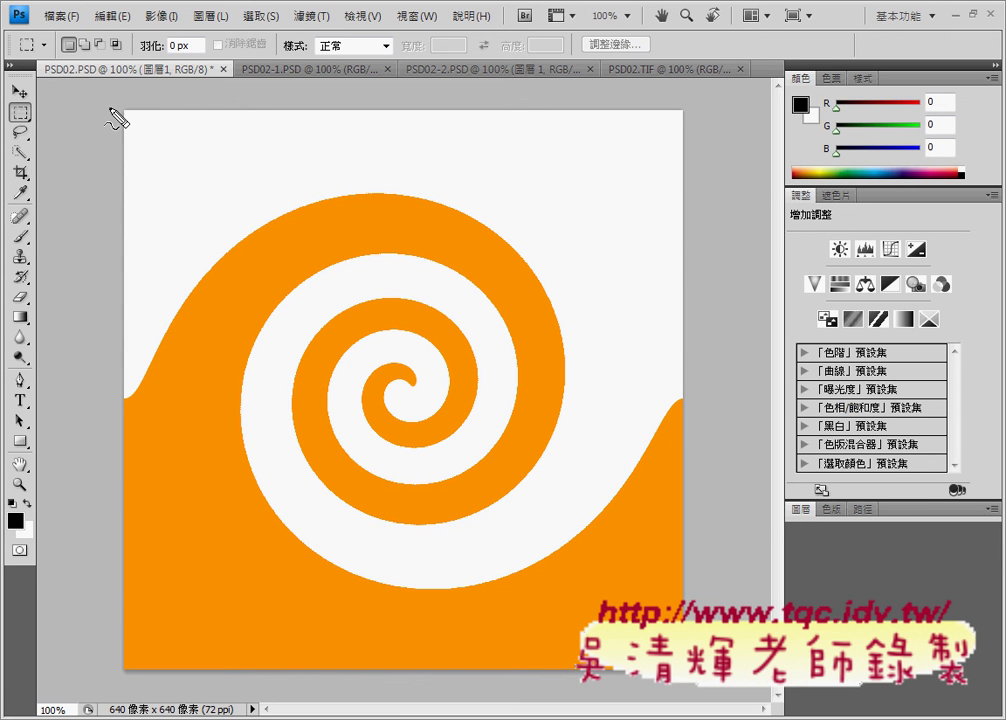
pyautogui.moveTo(112, 117); pyautogui.dragTo(77, 145)
pyautogui.moveTo(85, 636); pyautogui.dragTo(122, 672)
pyautogui.moveTo(74, 374)
pyautogui.mouseDown()
pyautogui.moveTo(72, 462)
pyautogui.moveTo(97, 427)
pyautogui.moveTo(92, 448)
pyautogui.mouseUp()
pyautogui.moveTo(84, 432); pyautogui.dragTo(106, 420)
pyautogui.moveTo(112, 415); pyautogui.dragTo(114, 446)
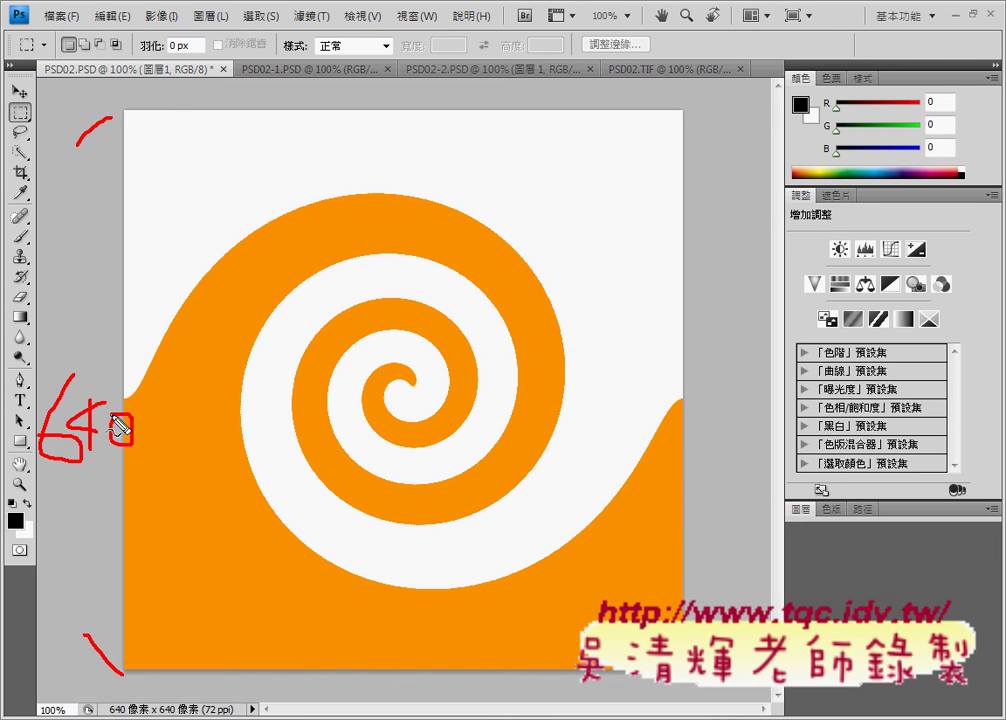
pyautogui.moveTo(125, 104); pyautogui.dragTo(162, 78)
pyautogui.moveTo(661, 80); pyautogui.dragTo(709, 124)
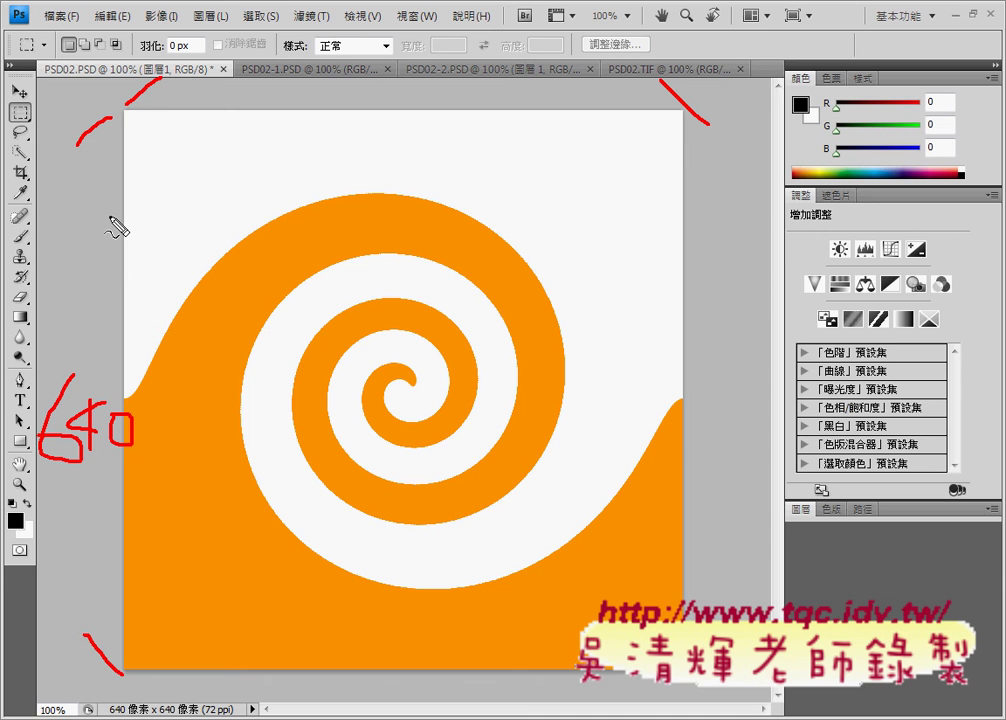
pyautogui.moveTo(101, 211); pyautogui.dragTo(219, 212)
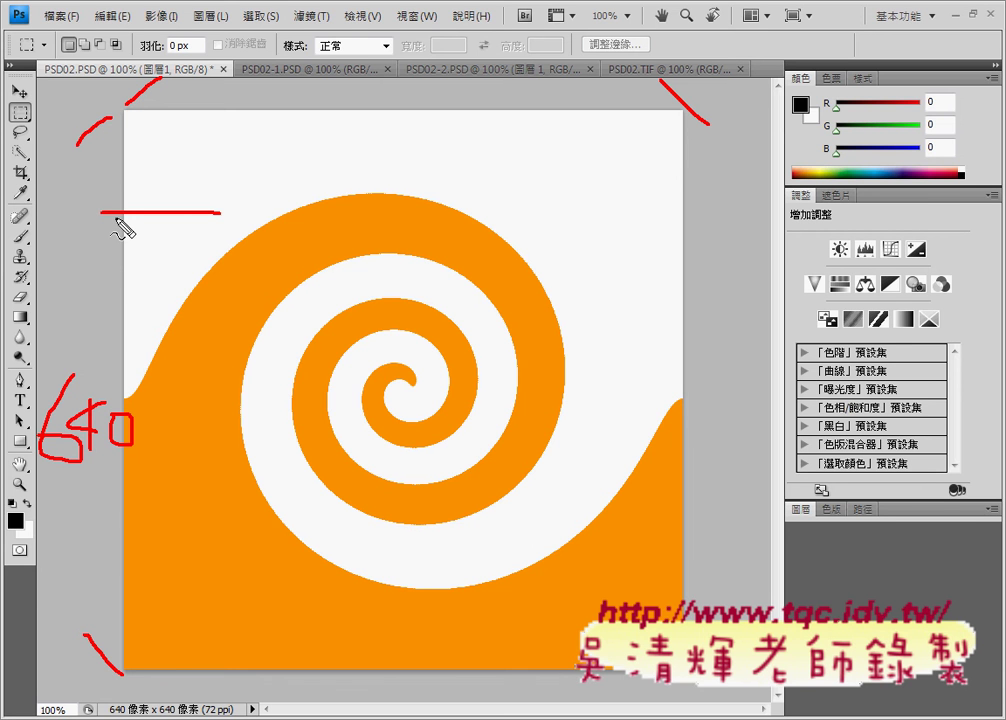
# Drag more rectangular marquee selections on the canvas, then press Escape
pyautogui.moveTo(114, 217); pyautogui.dragTo(78, 275)
pyautogui.moveTo(100, 283); pyautogui.dragTo(94, 314)
pyautogui.moveTo(136, 273); pyautogui.dragTo(80, 314)
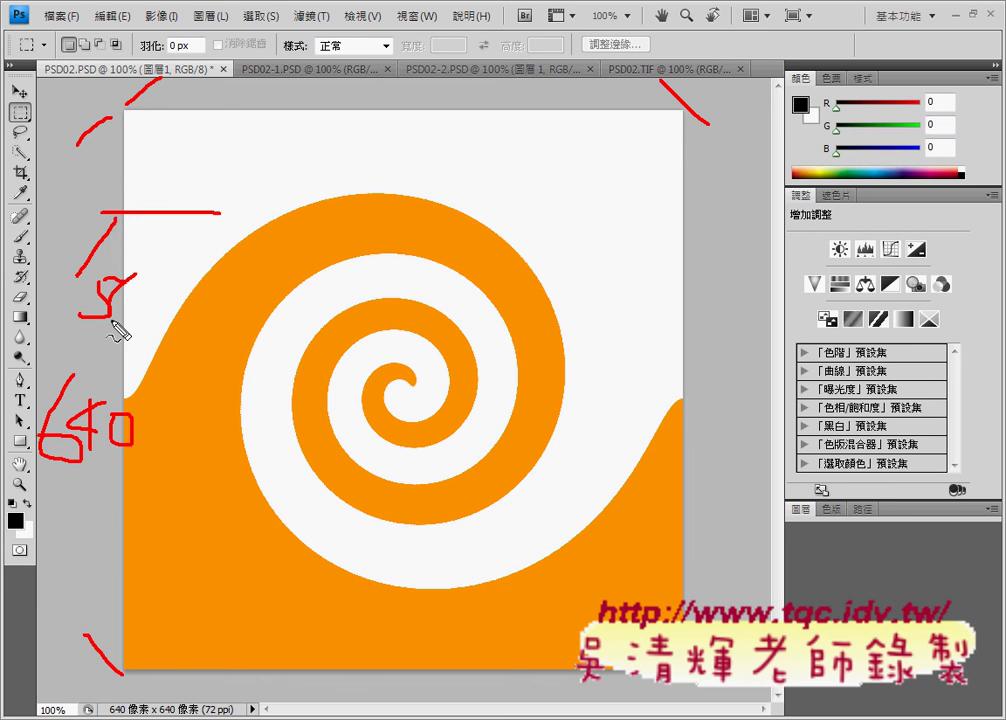
pyautogui.moveTo(137, 286); pyautogui.dragTo(118, 306)
pyautogui.moveTo(160, 292)
pyautogui.mouseDown()
pyautogui.moveTo(177, 296)
pyautogui.moveTo(172, 288)
pyautogui.mouseUp()
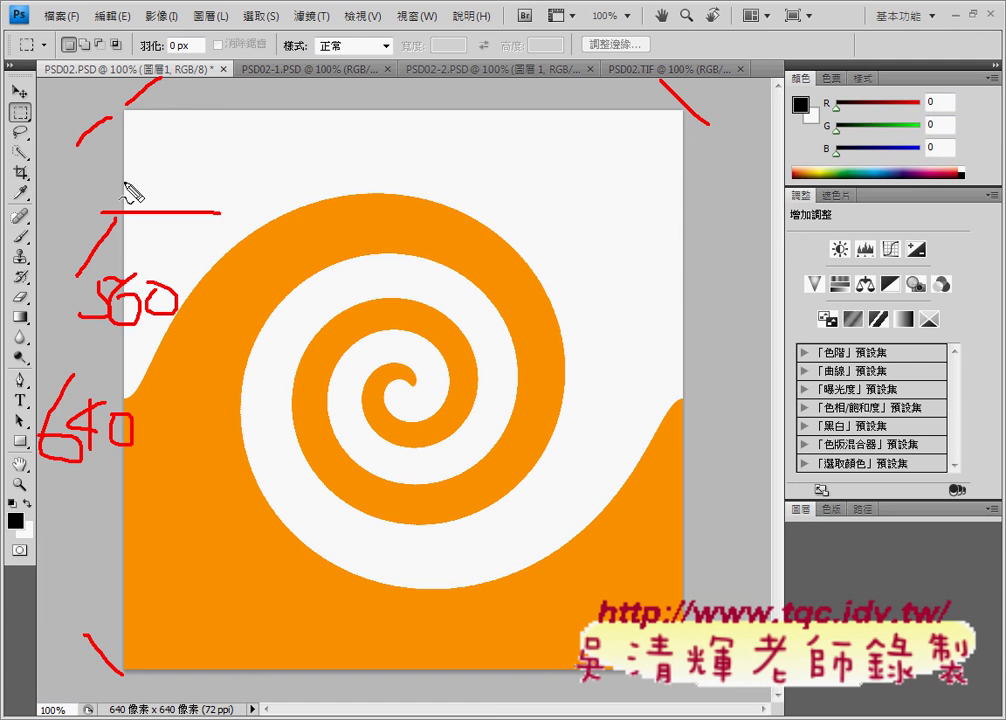
pyautogui.moveTo(104, 211); pyautogui.dragTo(125, 211)
pyautogui.moveTo(155, 128); pyautogui.dragTo(150, 166)
pyautogui.moveTo(174, 146)
pyautogui.mouseDown()
pyautogui.moveTo(186, 170)
pyautogui.moveTo(172, 145)
pyautogui.mouseUp()
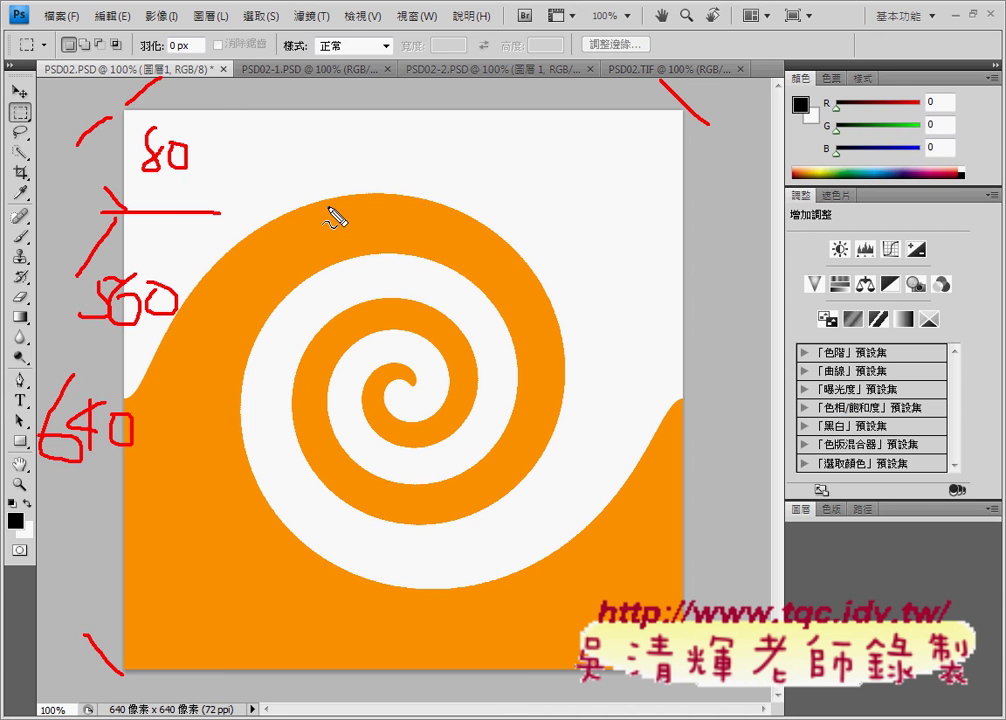
pyautogui.moveTo(28, 186); pyautogui.dragTo(28, 176)
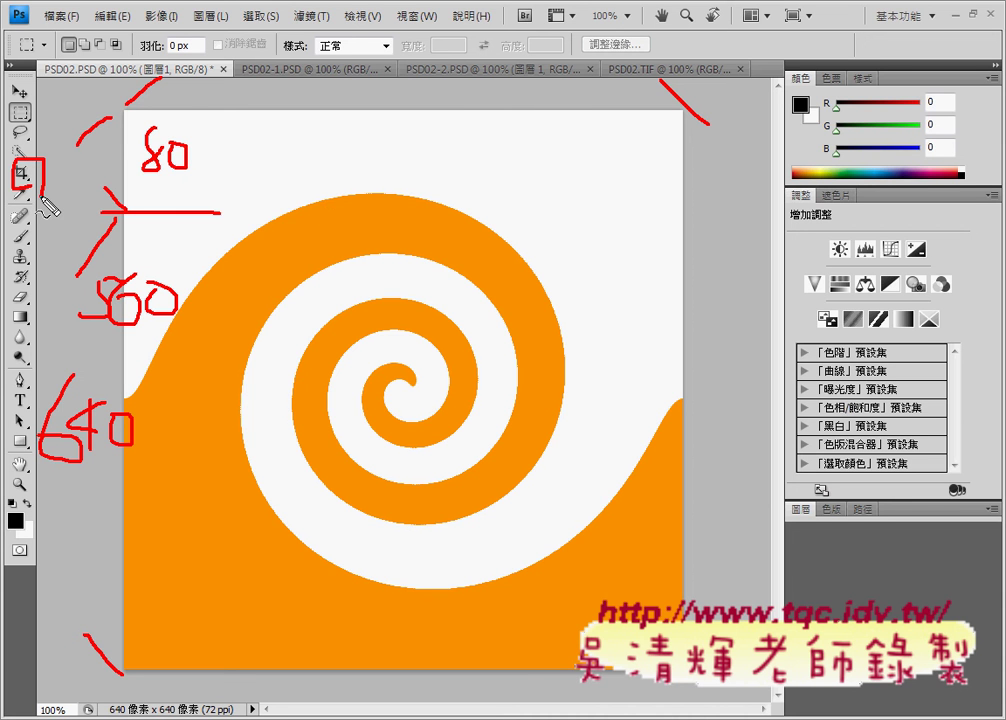
pyautogui.moveTo(36, 127); pyautogui.dragTo(32, 149)
pyautogui.moveTo(10, 97); pyautogui.dragTo(30, 125)
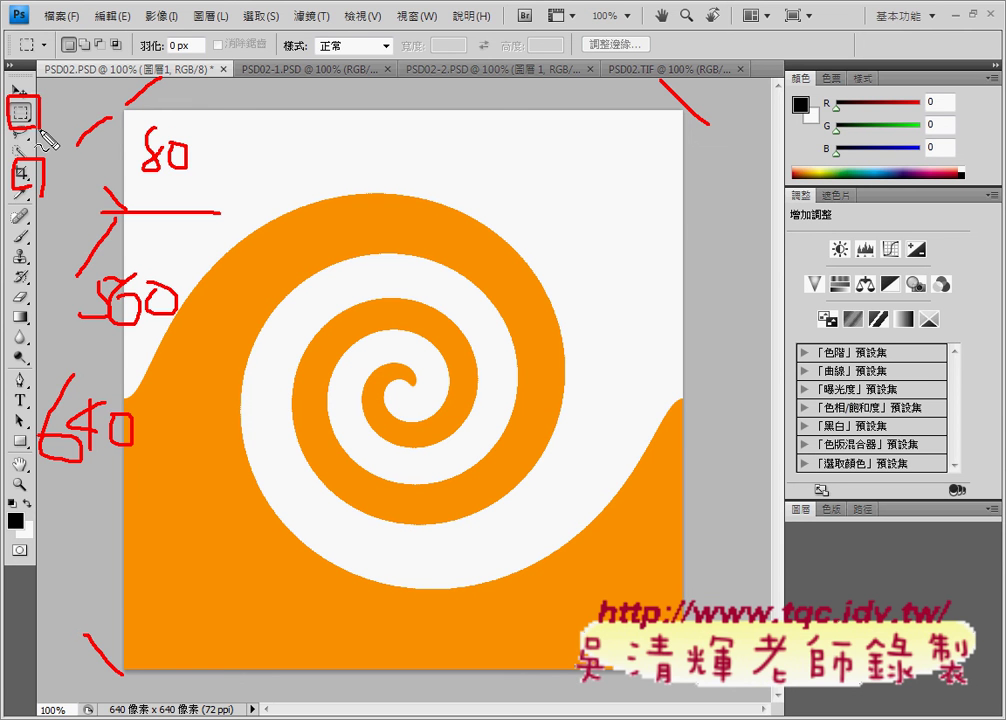
pyautogui.press('Escape')
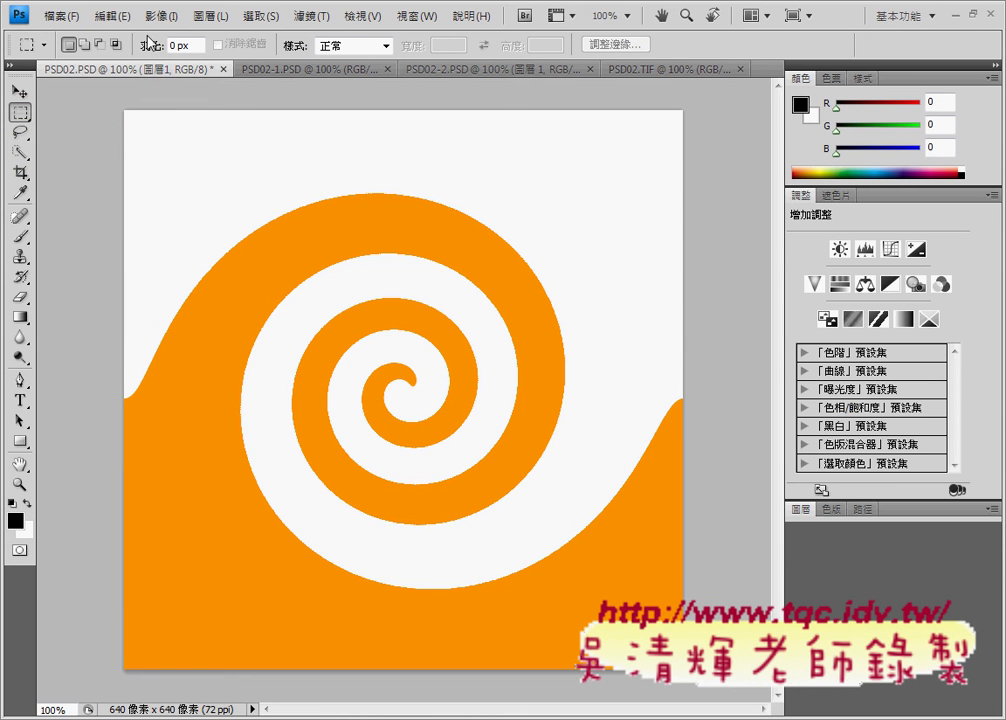
pyautogui.click(161, 16)
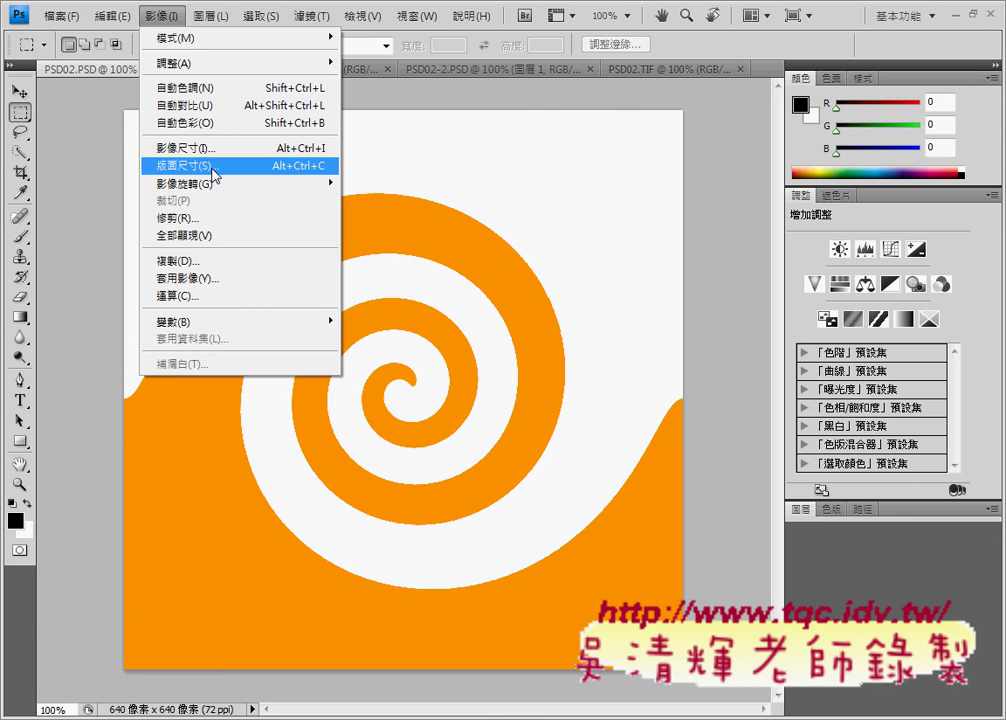
pyautogui.click(213, 166)
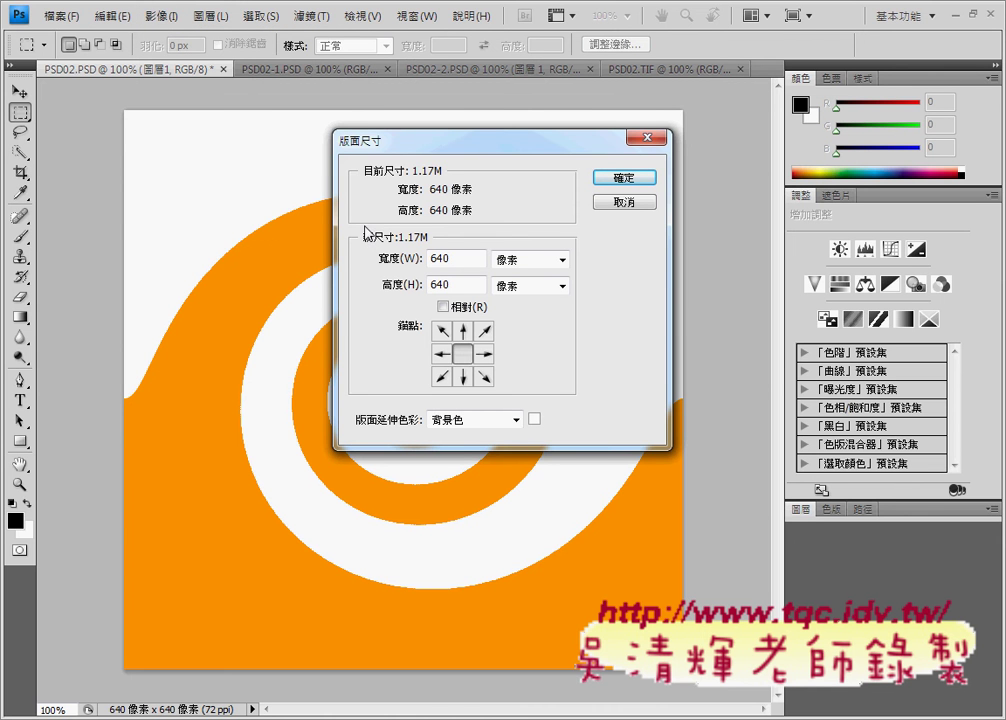
pyautogui.doubleClick(431, 260)
pyautogui.click(447, 285)
pyautogui.doubleClick(447, 285)
pyautogui.click(130, 495)
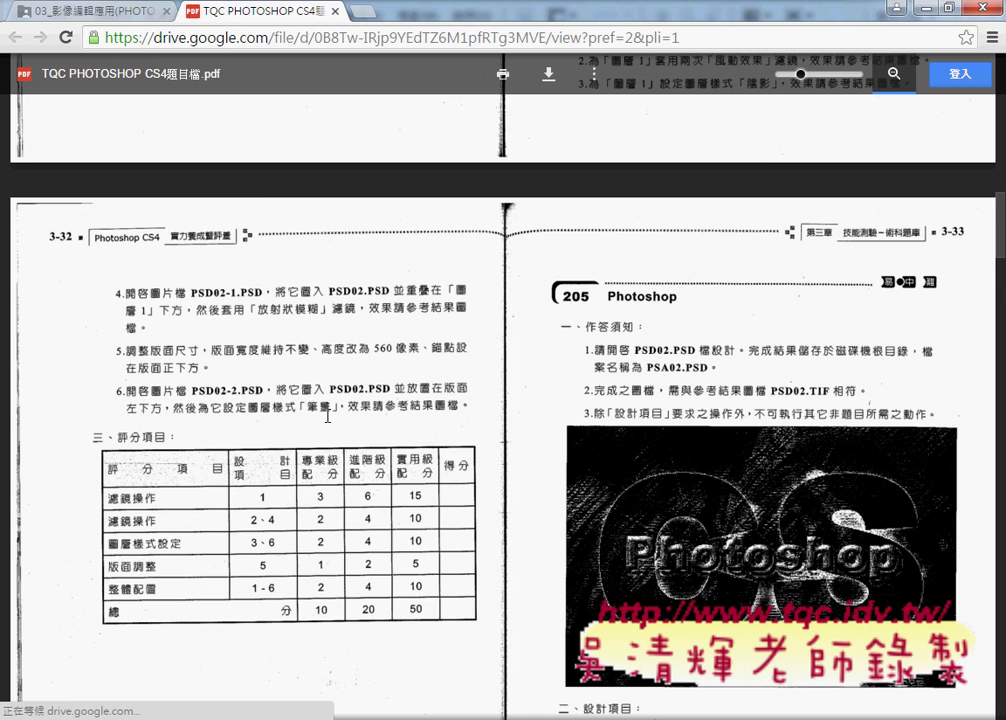
pyautogui.click(927, 10)
pyautogui.click(658, 140)
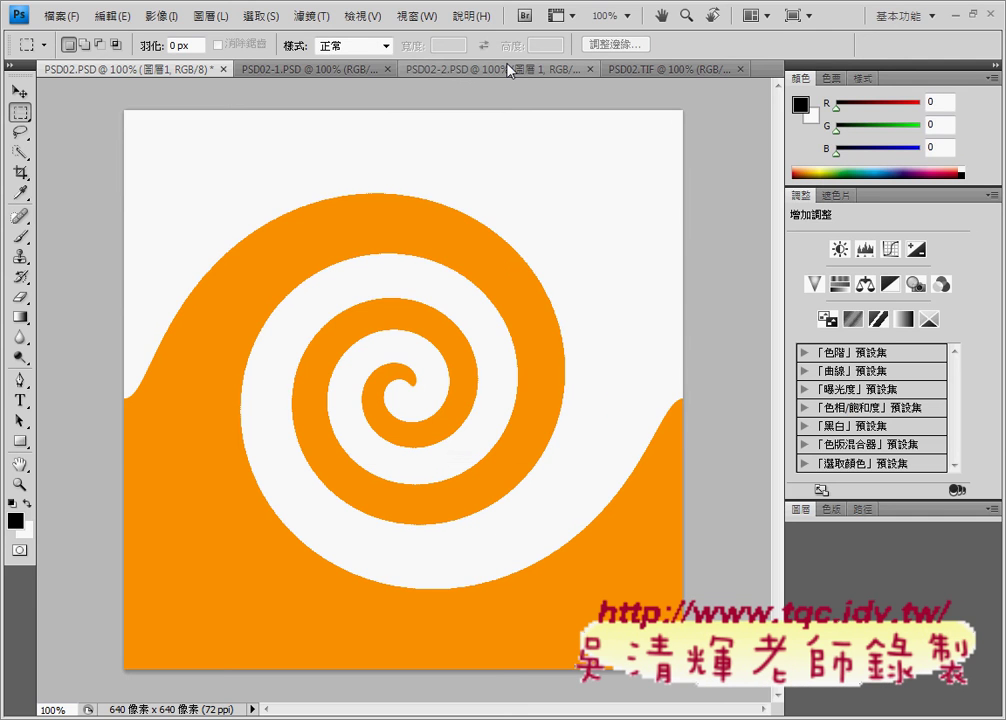
pyautogui.click(508, 69)
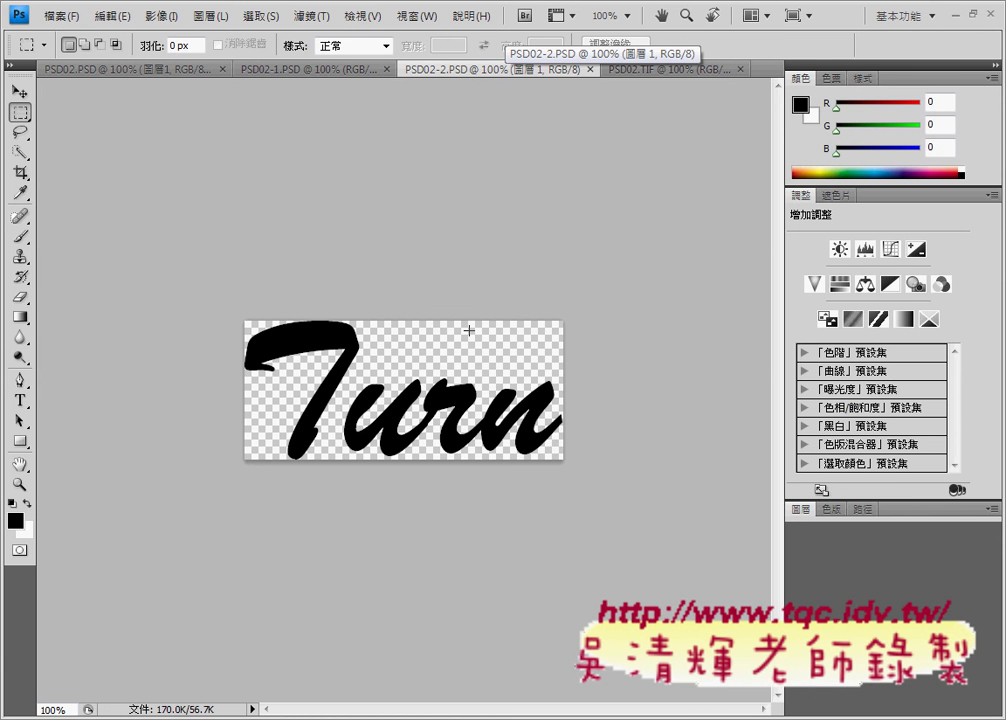
# Compare the PSD02.TIF reference with PSD02.PSD, then bring the exam PDF forward
pyautogui.click(672, 72)
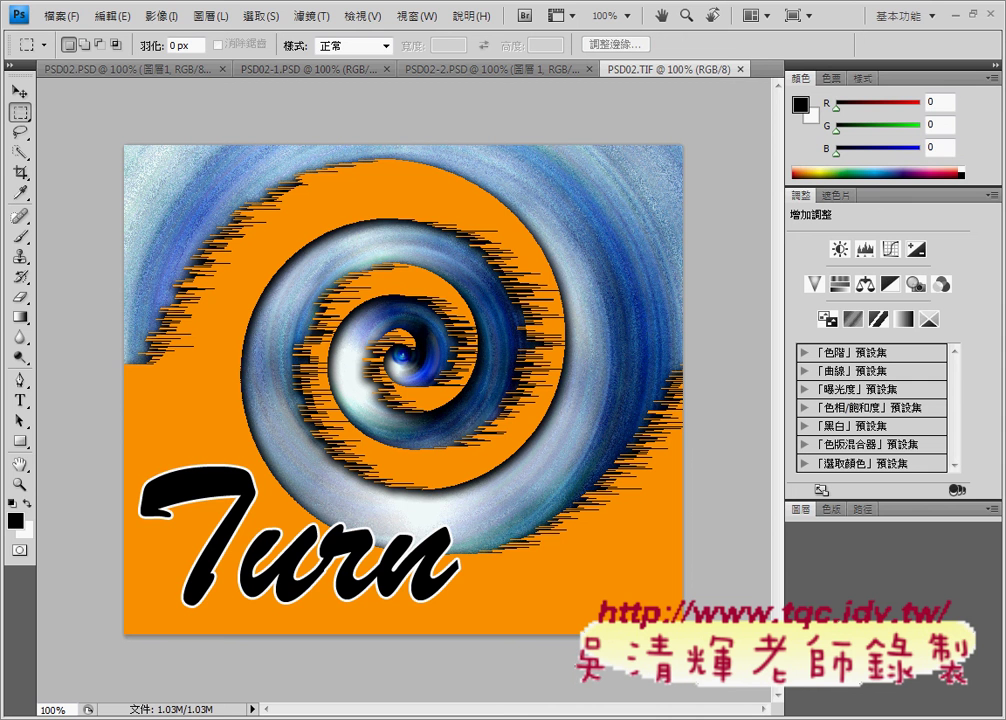
pyautogui.click(133, 69)
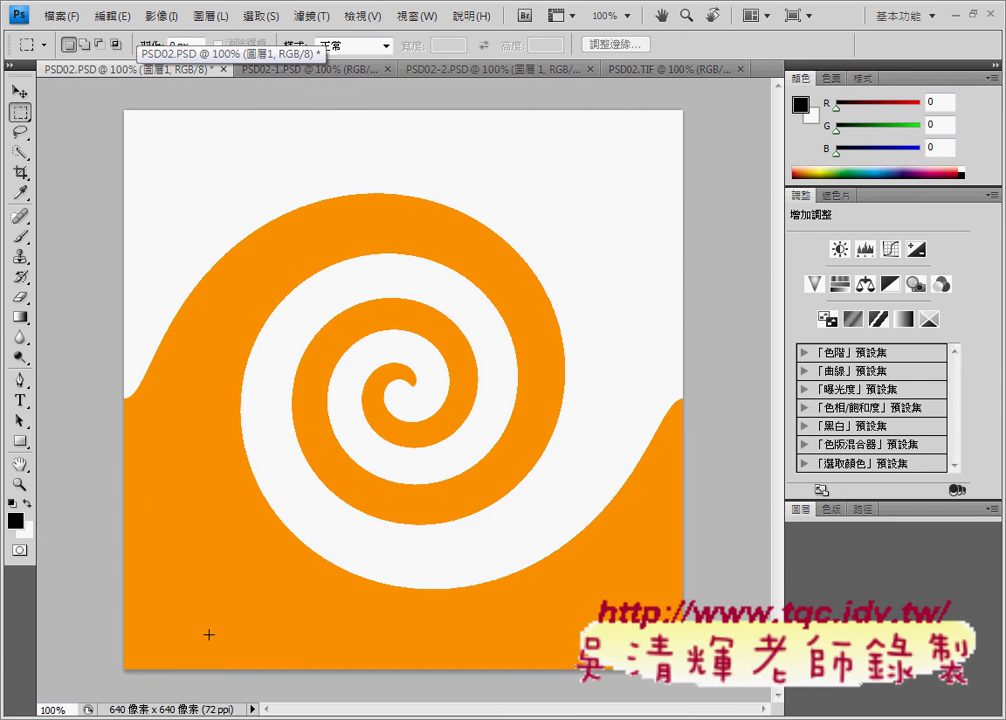
pyautogui.click(145, 620)
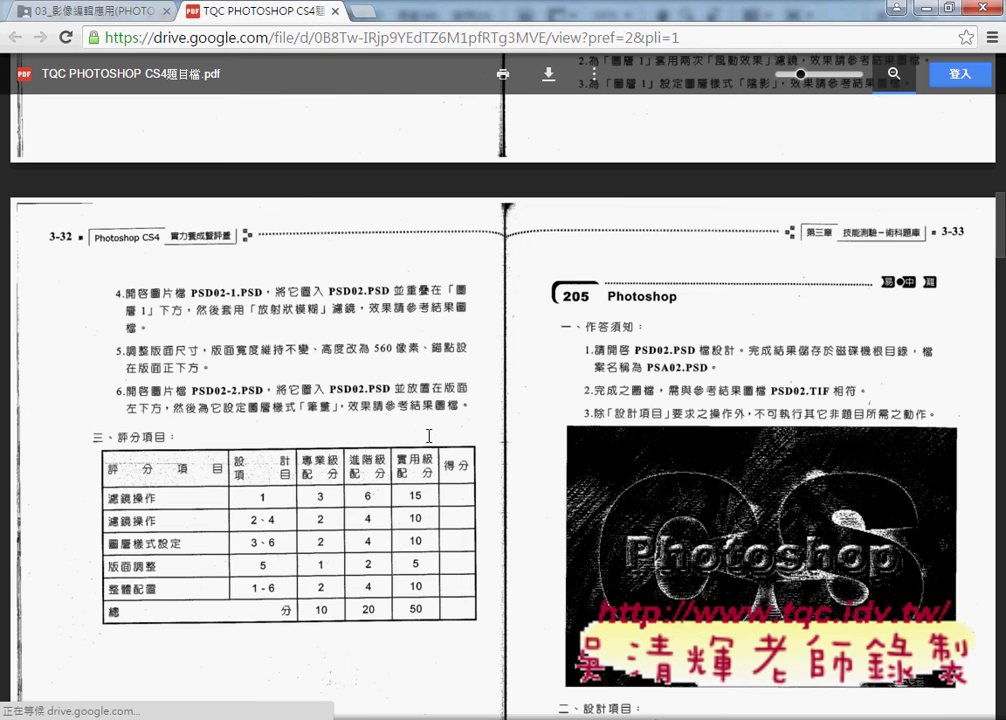
# Reread design items 1–3 (Twirl, Wind twice, Drop Shadow), then minimize the PDF
pyautogui.scroll(2, 429, 436)
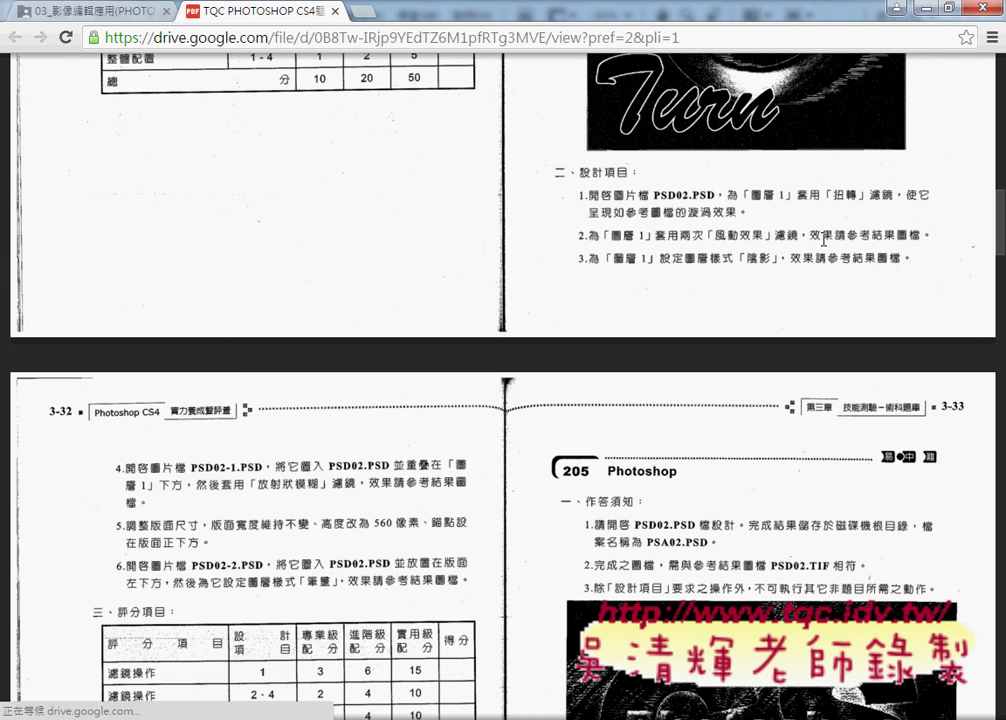
pyautogui.click(921, 7)
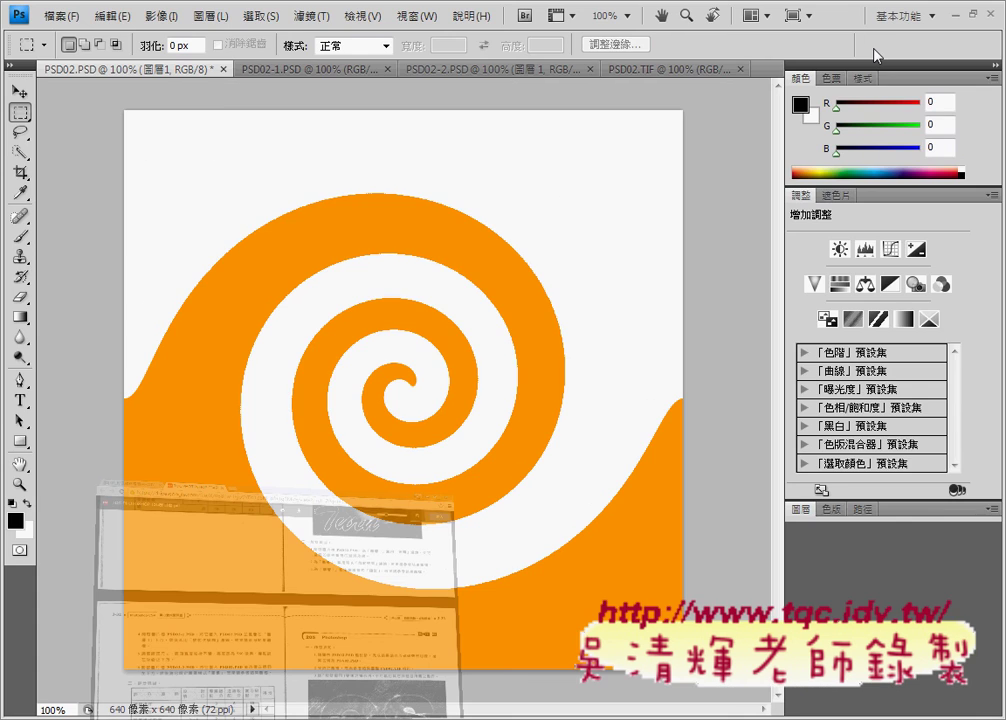
# Apply a Wind filter to the spiral using the Blast (強烈) method from the left
pyautogui.click(656, 67)
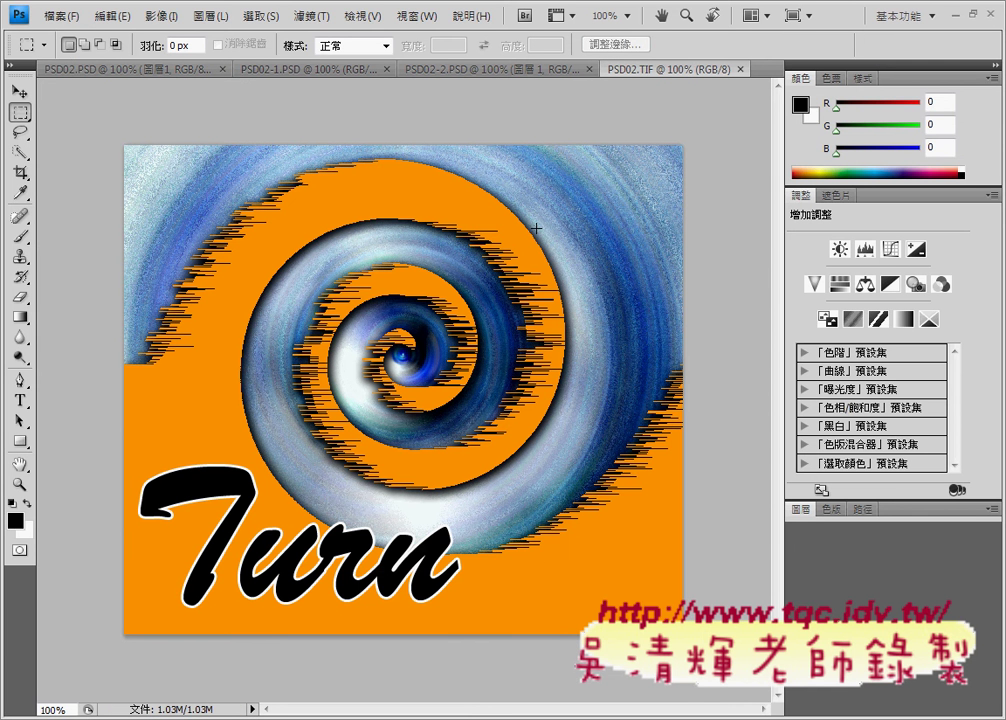
pyautogui.click(74, 67)
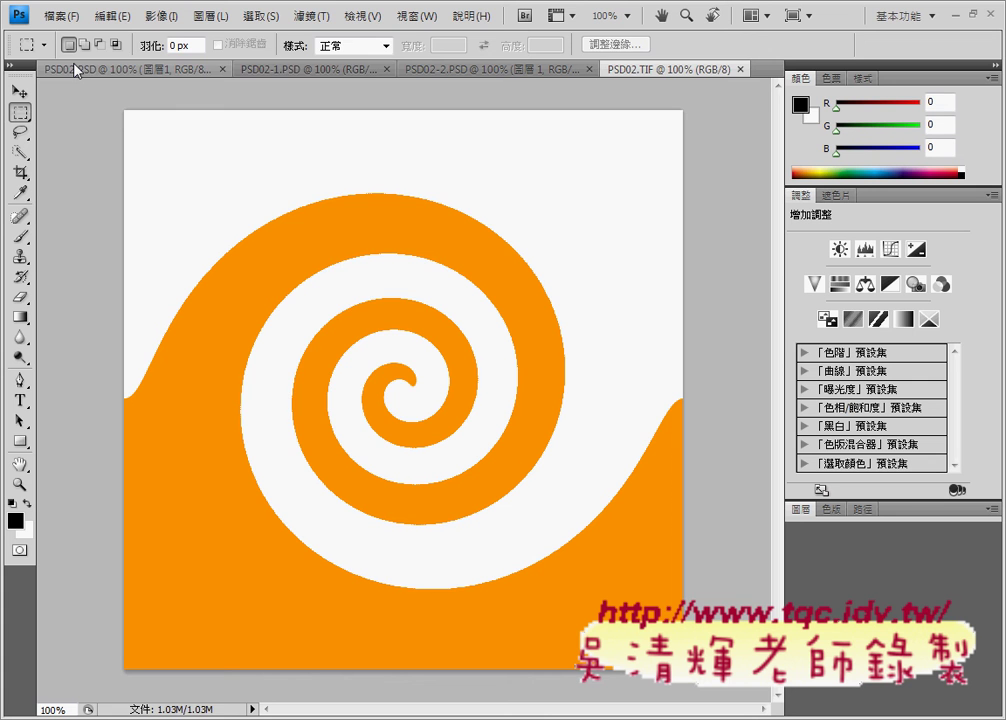
pyautogui.click(307, 17)
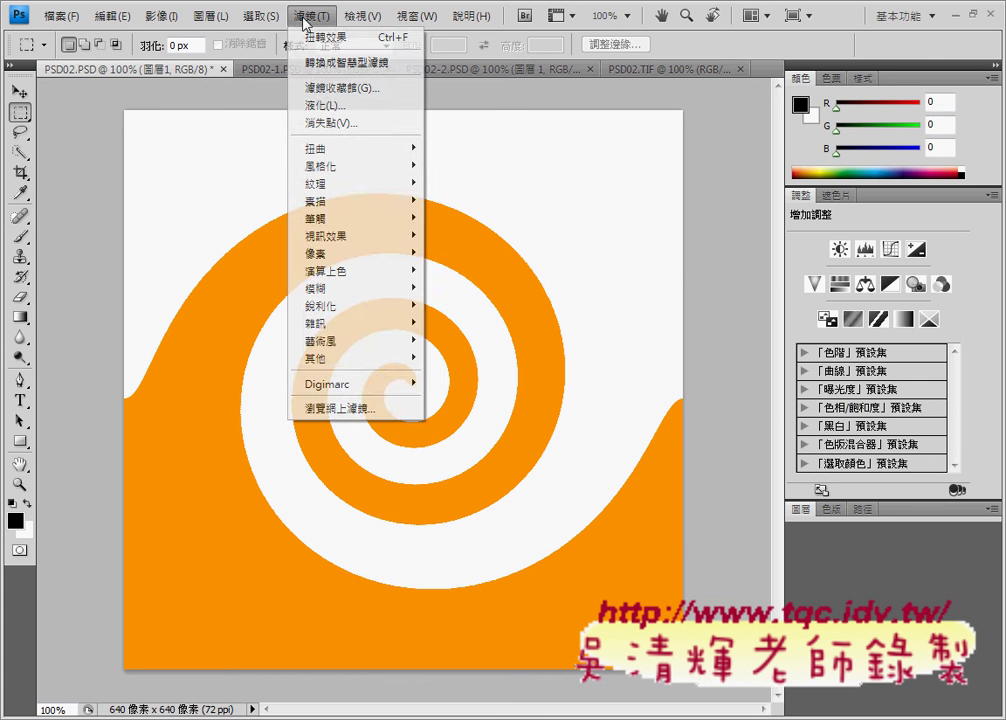
pyautogui.moveTo(330, 166)
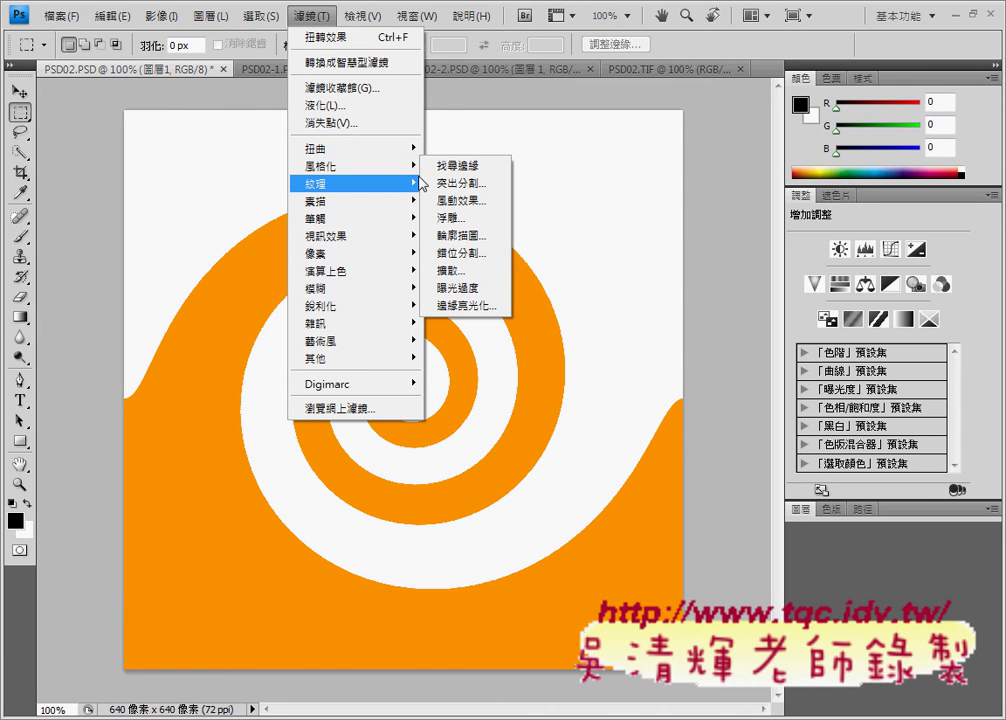
pyautogui.click(460, 200)
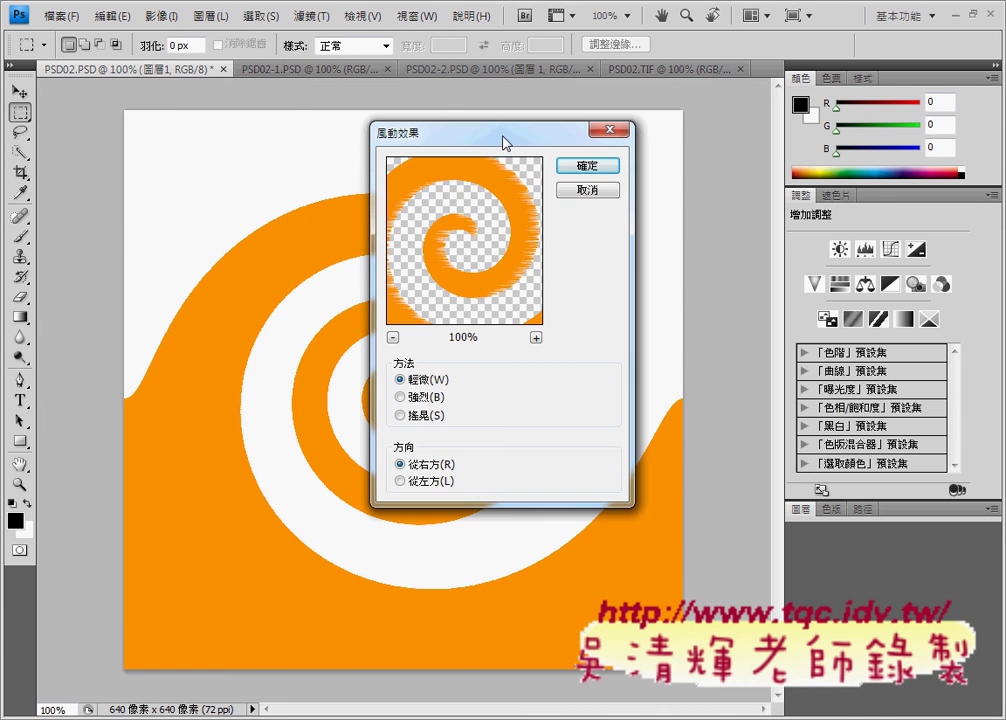
pyautogui.moveTo(504, 142); pyautogui.dragTo(723, 136)
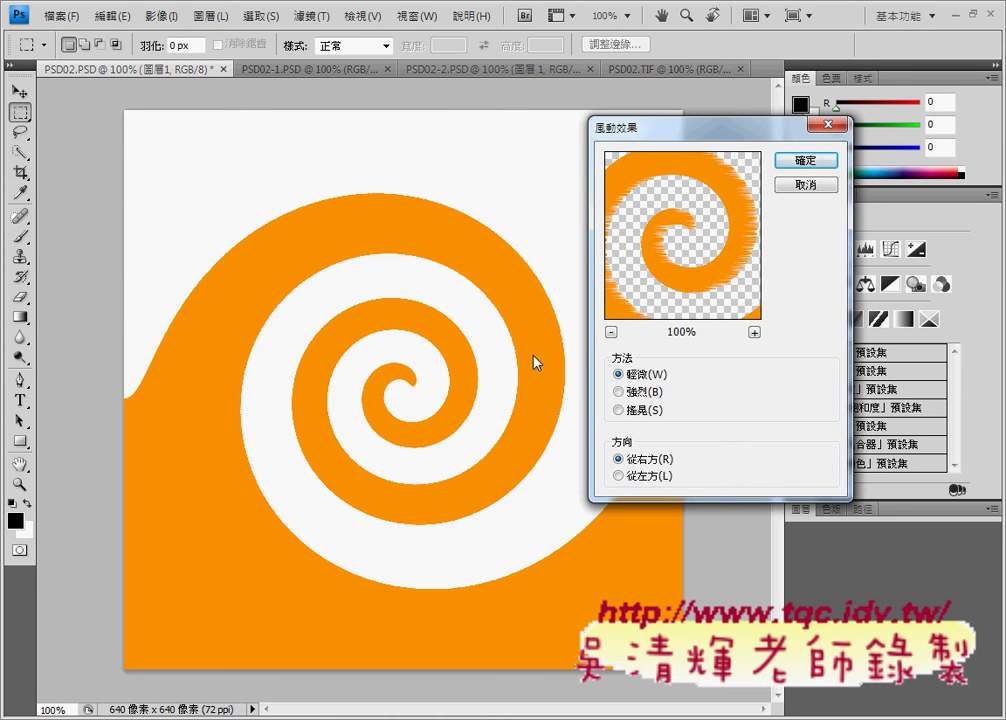
pyautogui.click(646, 394)
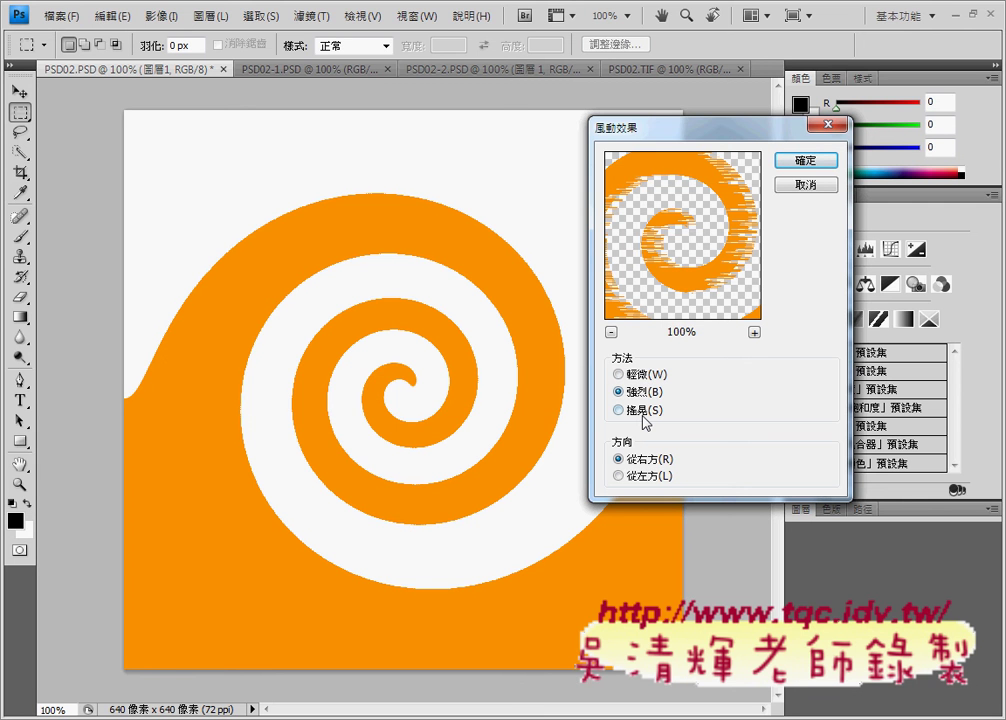
pyautogui.click(645, 420)
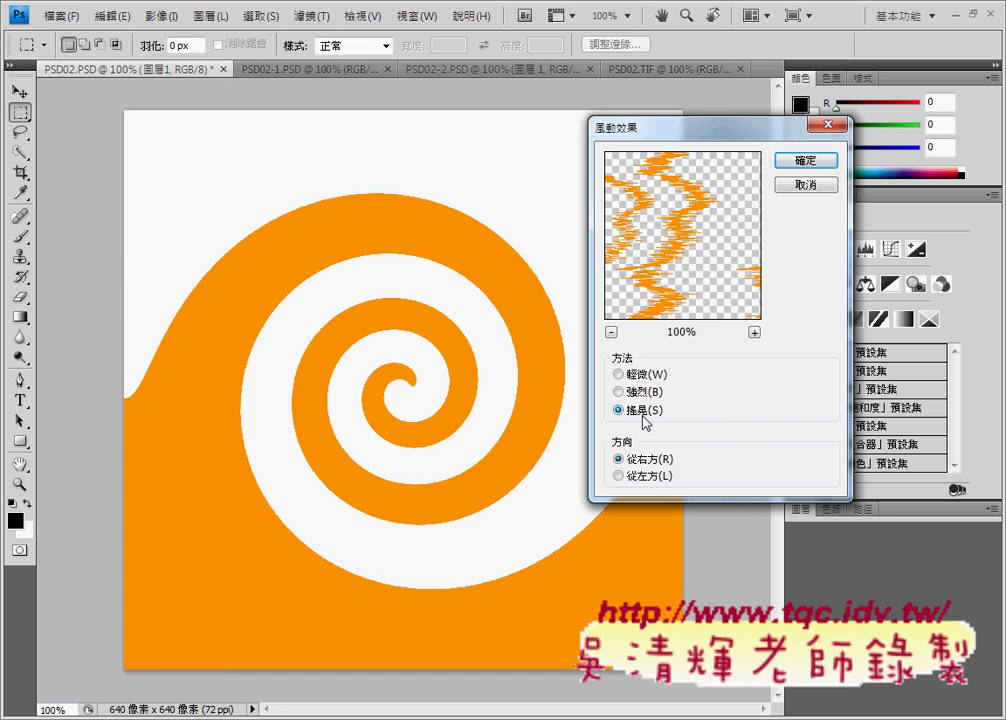
pyautogui.click(652, 392)
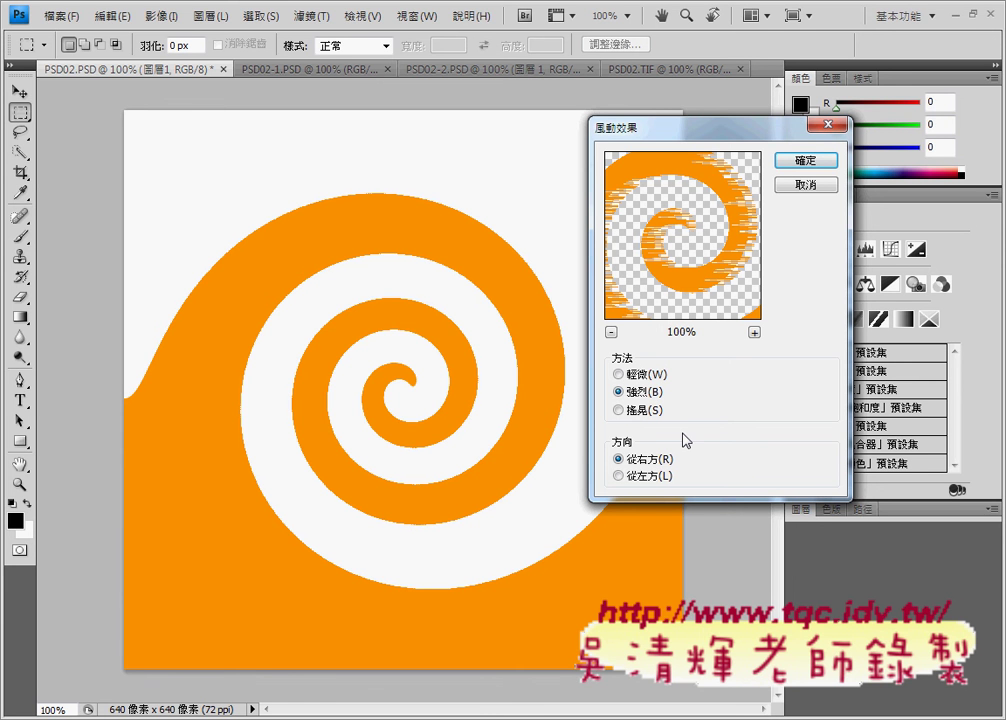
pyautogui.click(628, 483)
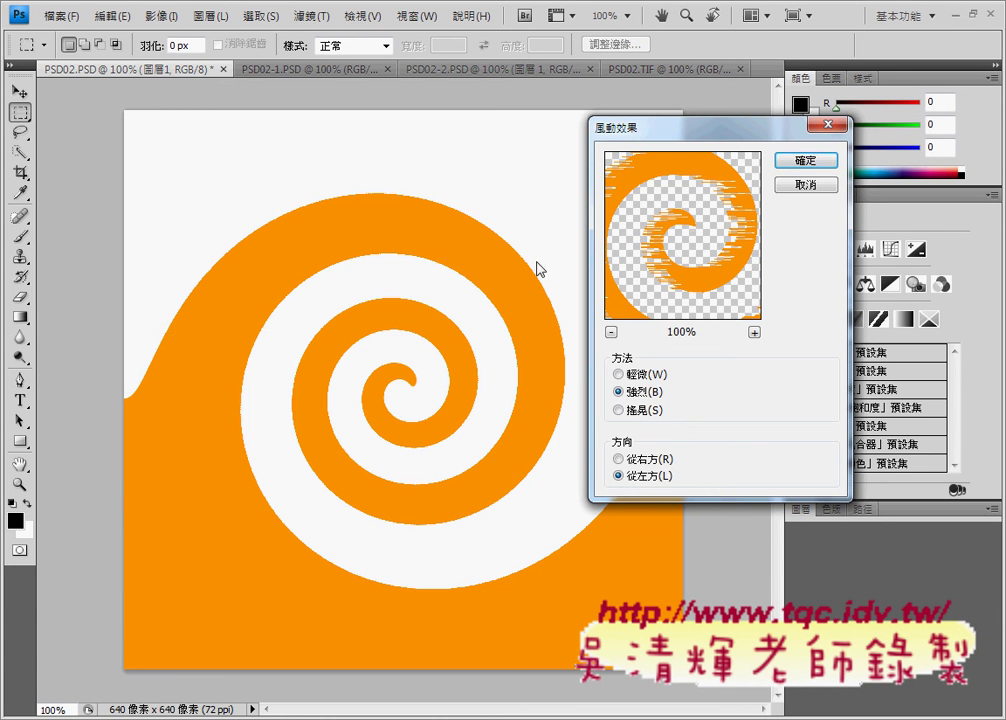
pyautogui.click(797, 160)
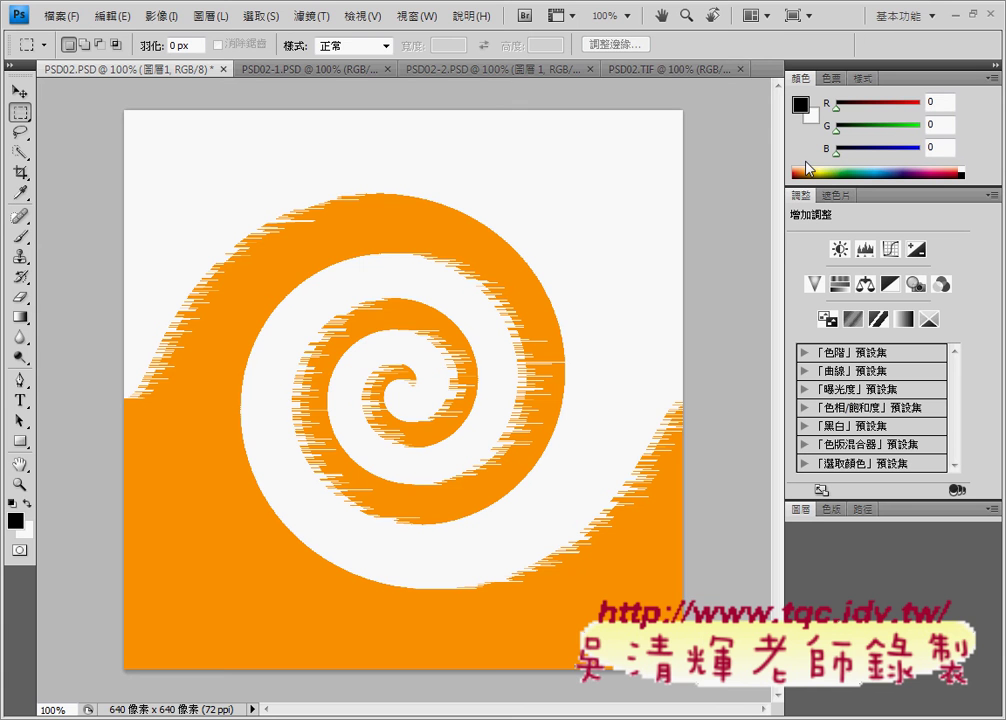
# Apply a second Wind pass to the spiral using the Light (輕微) method
pyautogui.click(310, 18)
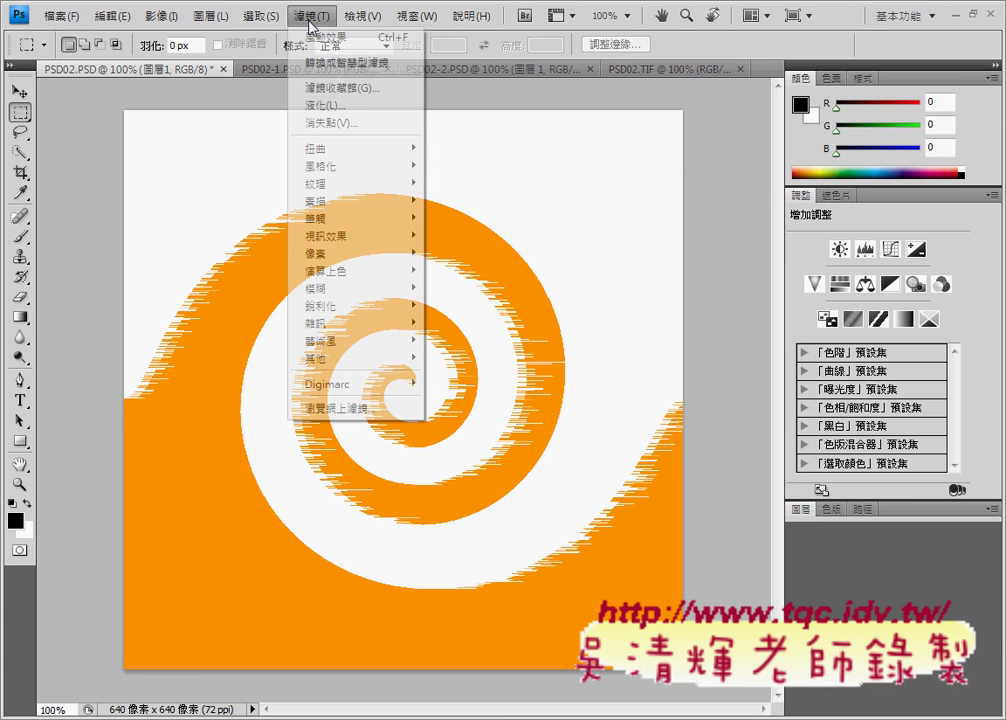
pyautogui.moveTo(340, 166)
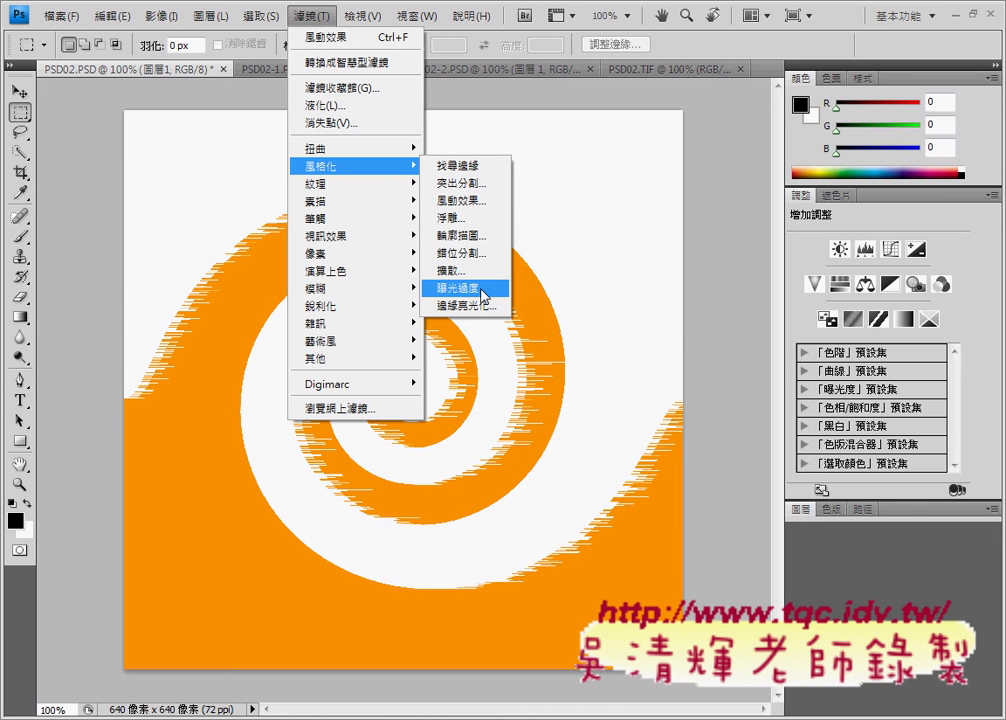
pyautogui.click(479, 202)
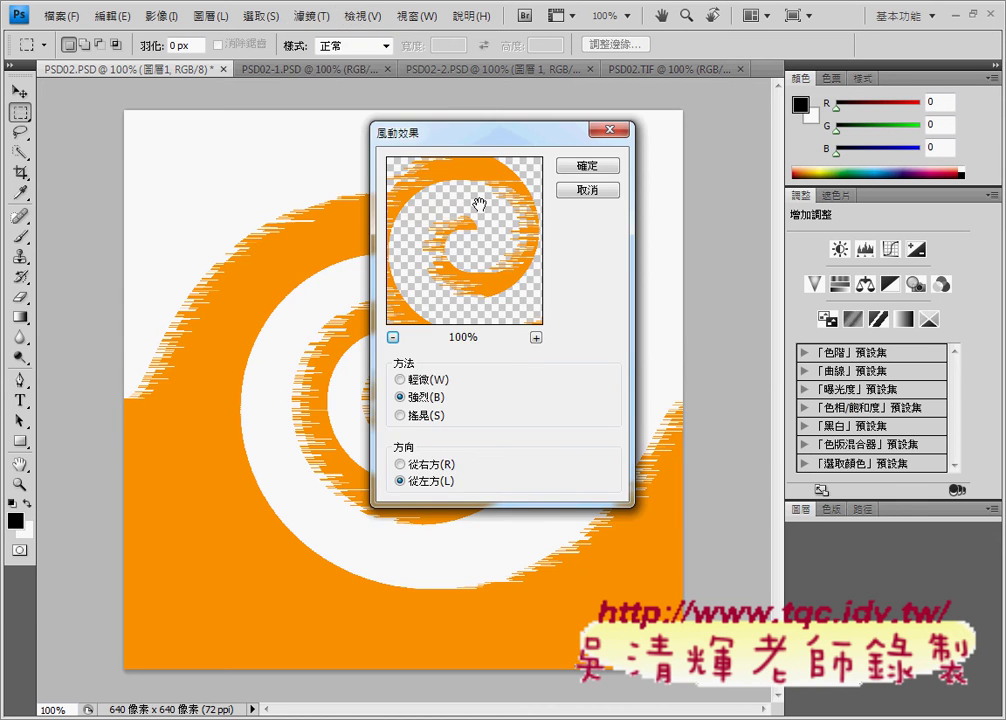
pyautogui.click(433, 382)
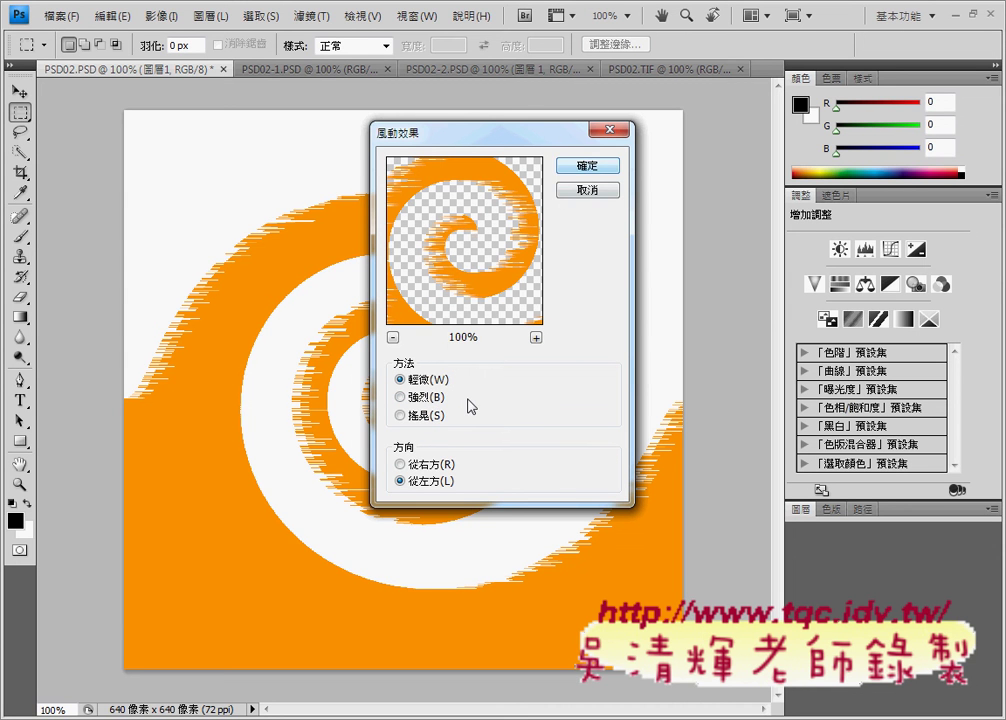
pyautogui.click(588, 166)
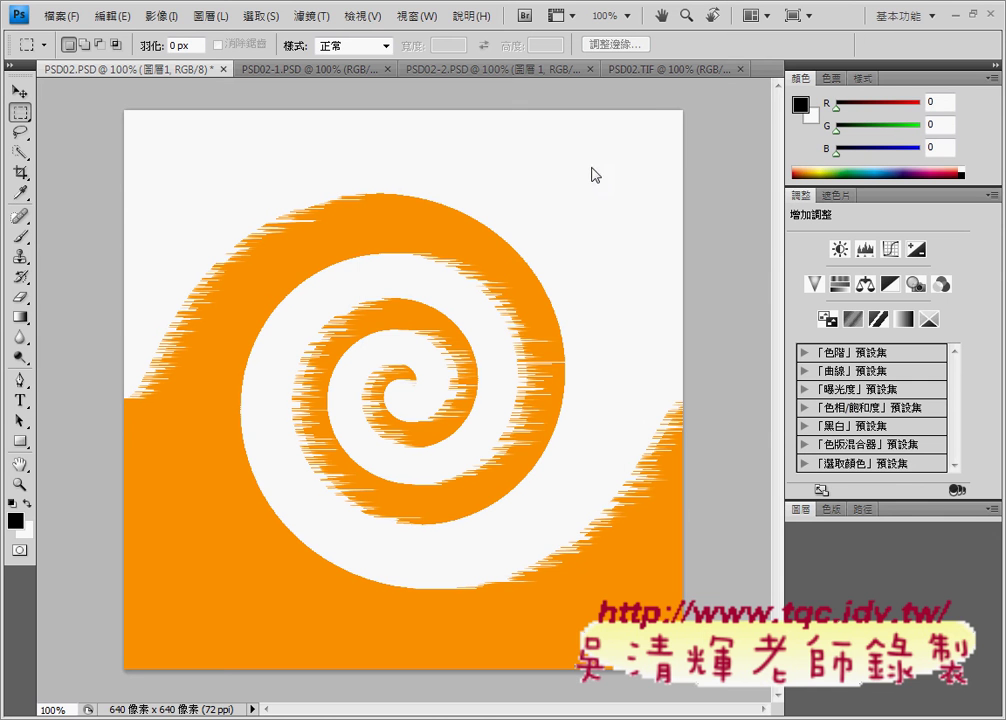
# Compare PSD02.PSD against the PSD02.TIF reference, then switch to the exam PDF
pyautogui.click(653, 68)
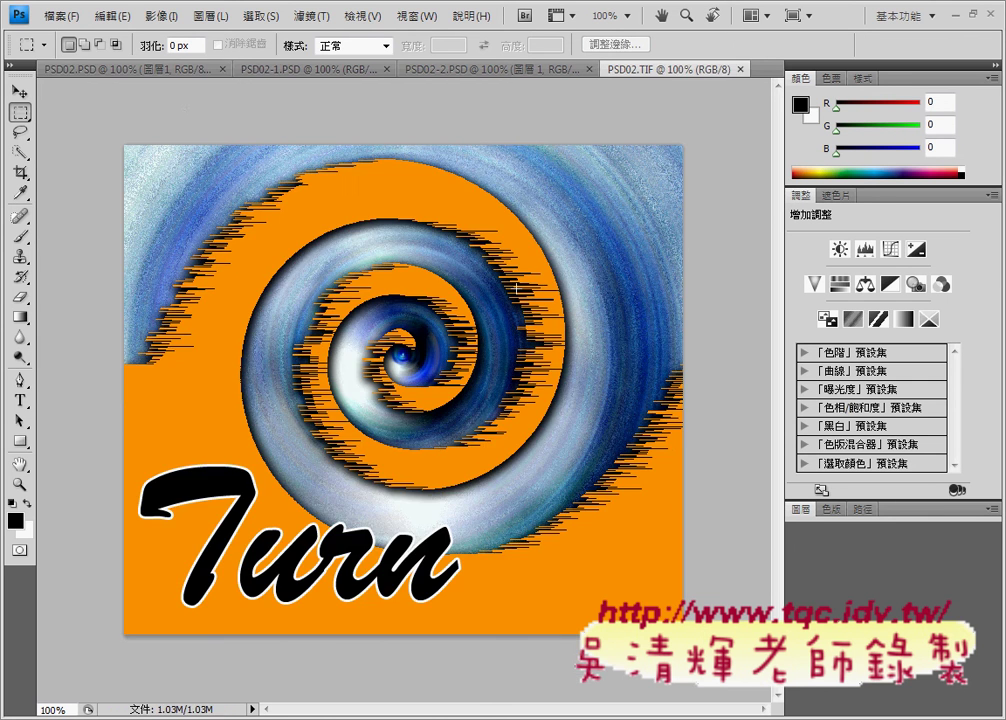
pyautogui.click(105, 70)
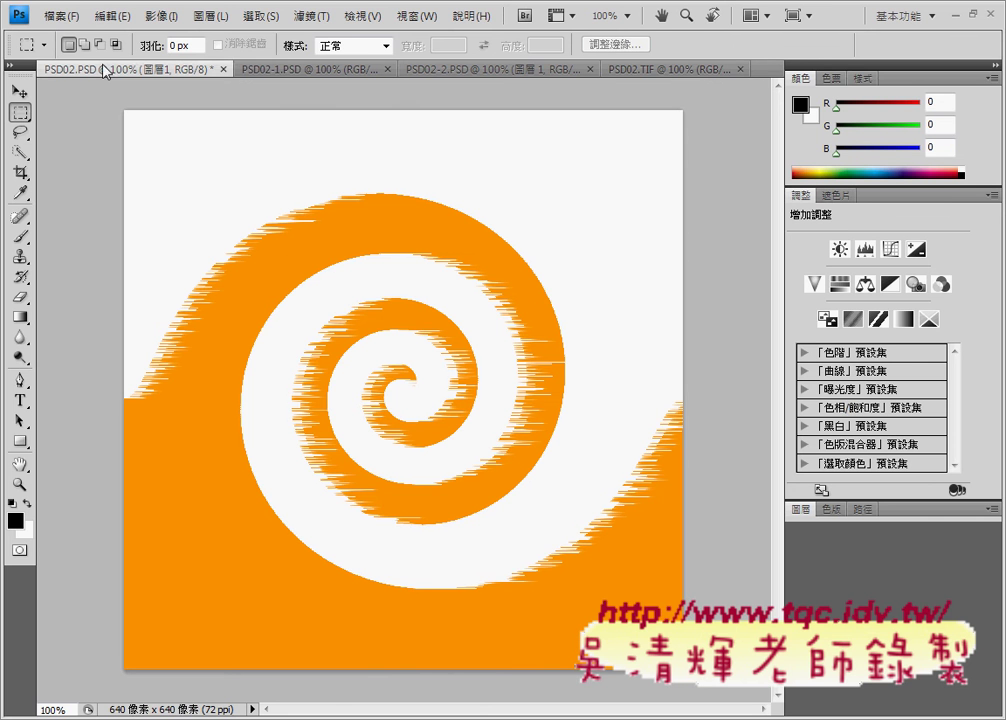
pyautogui.click(680, 79)
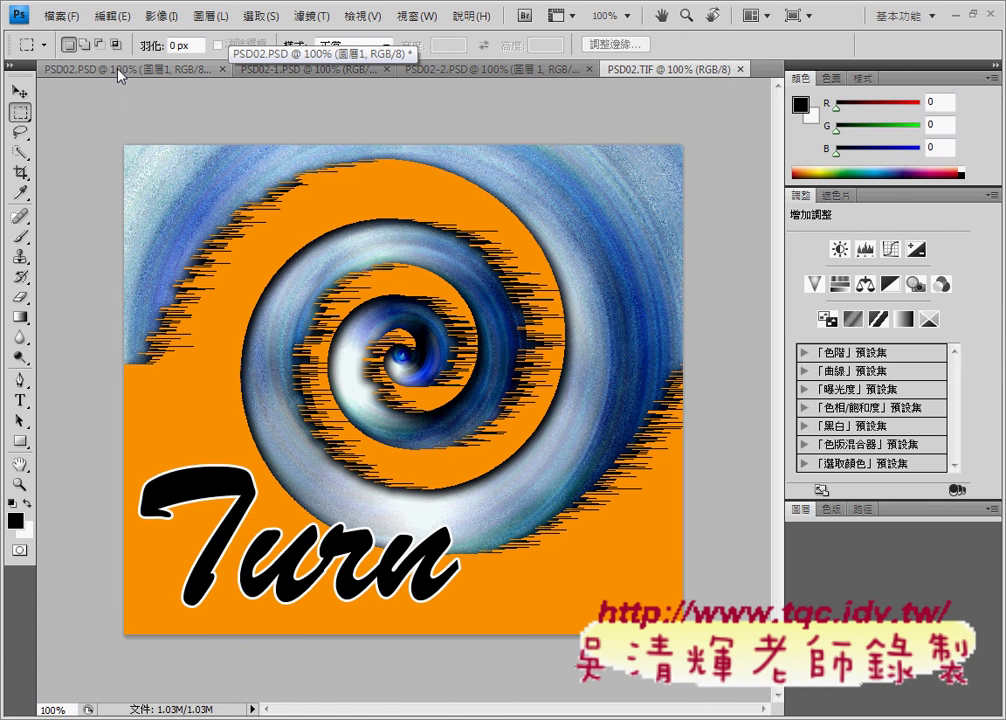
pyautogui.hotkey('alt', 'Tab')
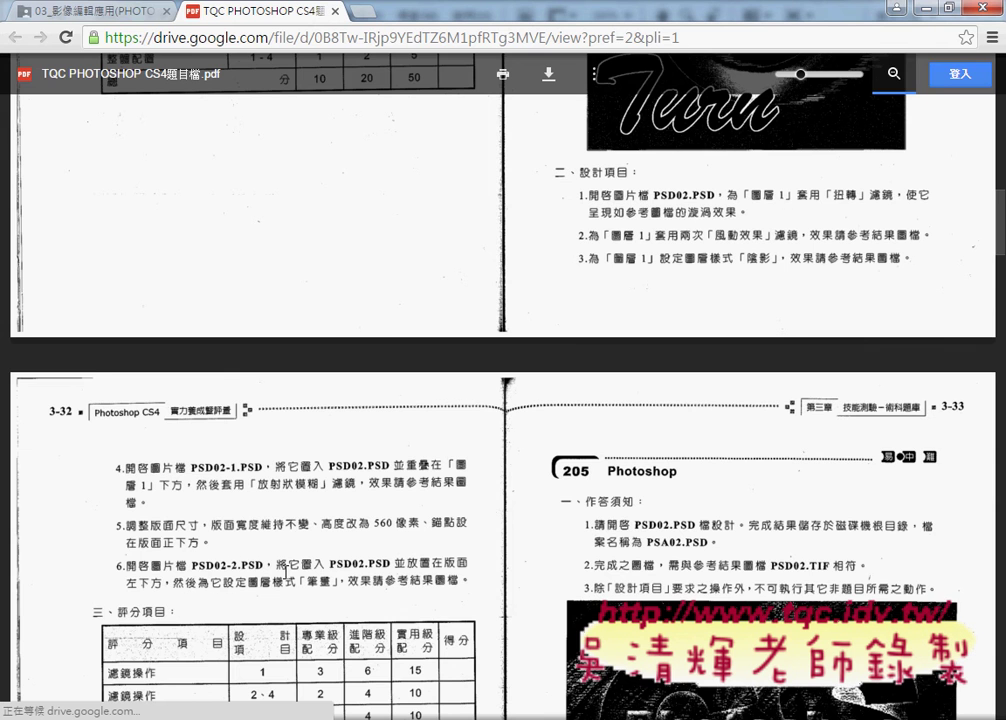
# Scroll the PDF down to reread design item 4 on blurring PSD02-1.PSD
pyautogui.scroll(-3, 285, 566)
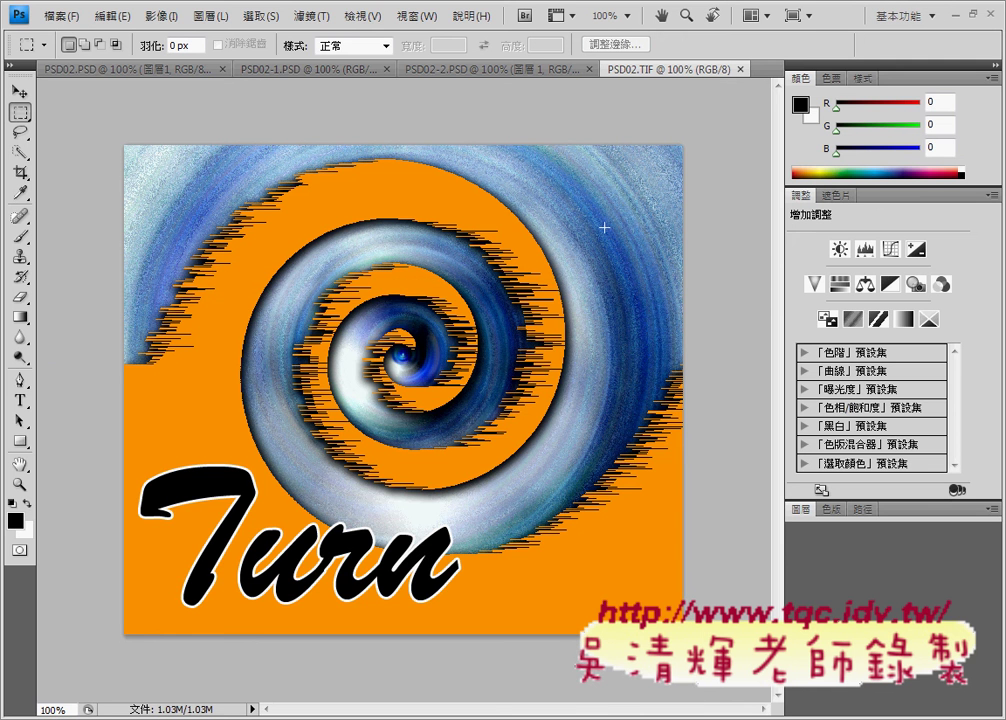
# Apply a Spin Radial Blur, amount 45, Good quality, to the PSD02-1.PSD tulips
pyautogui.click(313, 70)
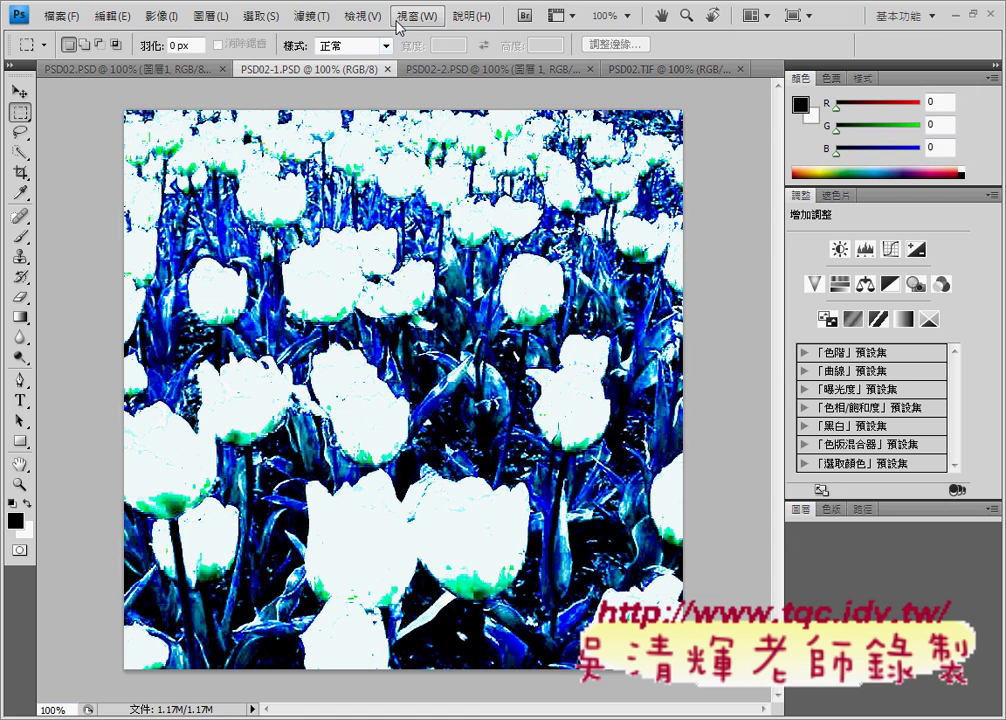
pyautogui.click(314, 17)
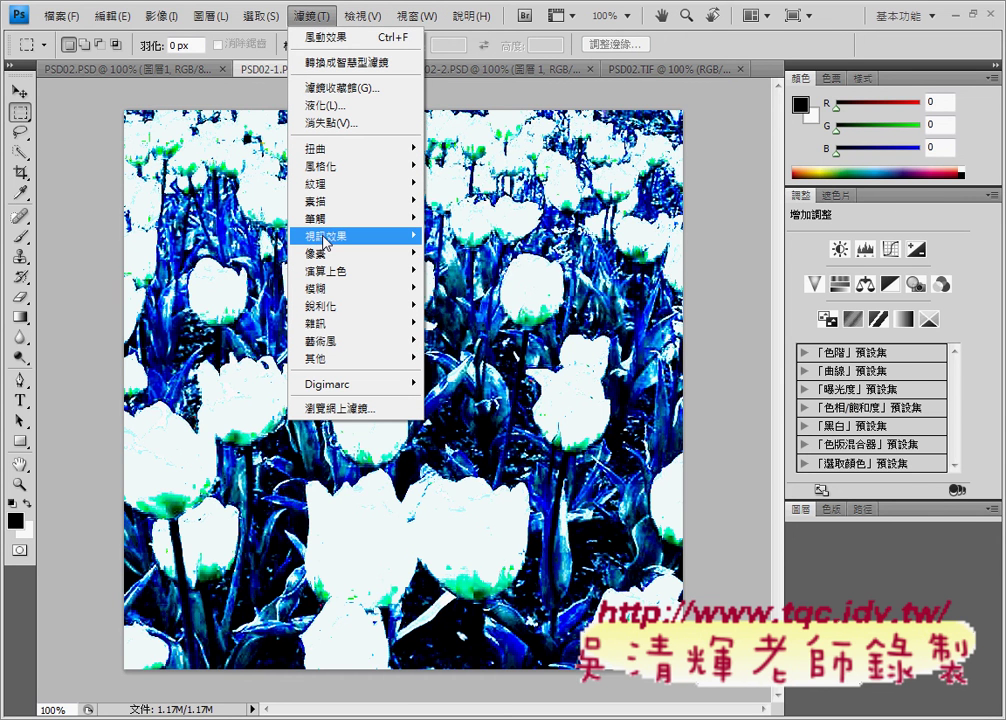
pyautogui.moveTo(330, 288)
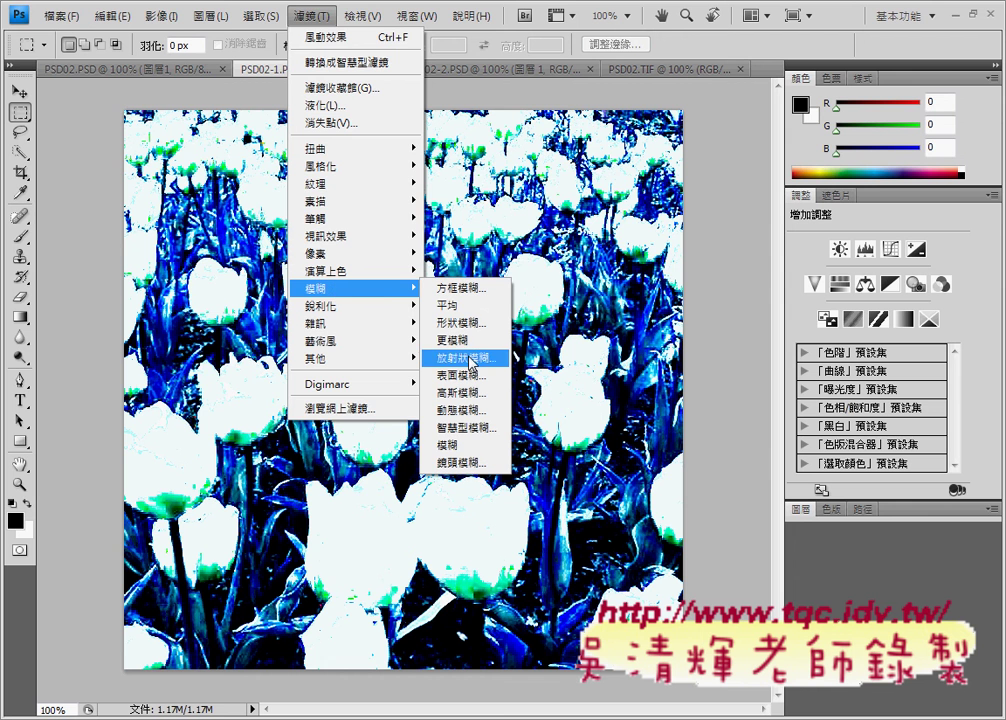
pyautogui.click(478, 358)
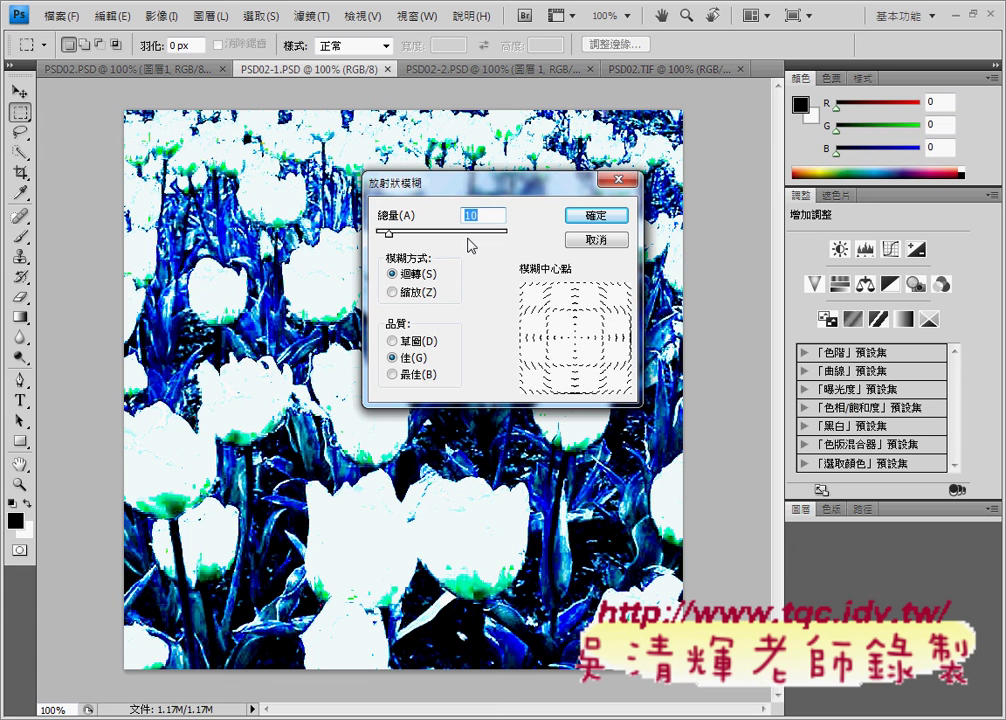
pyautogui.moveTo(388, 232); pyautogui.dragTo(437, 237)
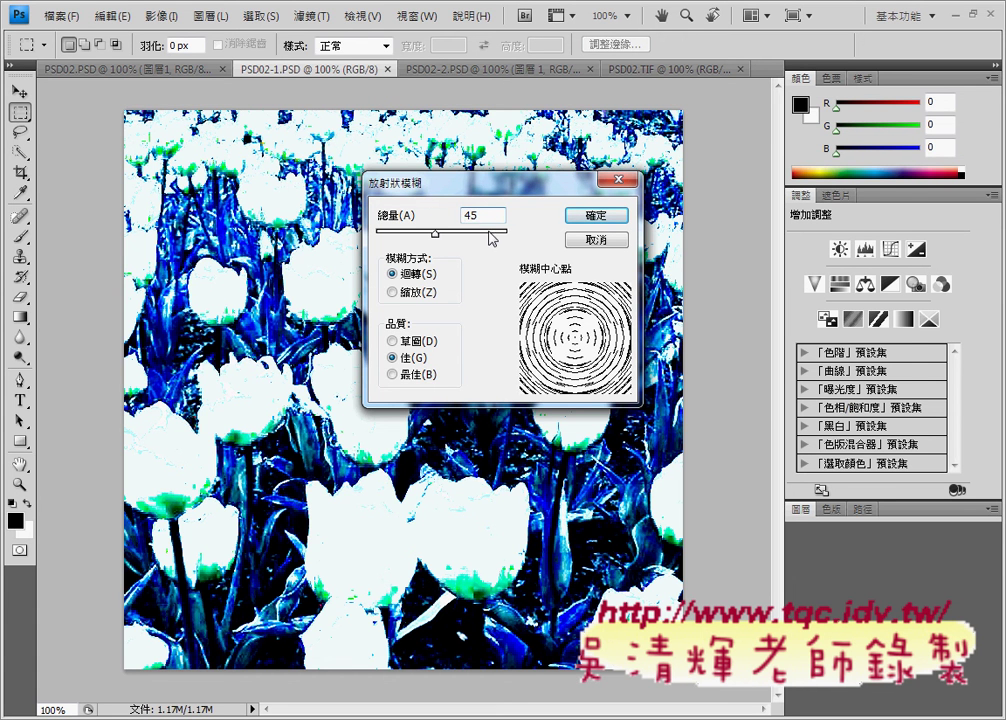
pyautogui.moveTo(500, 189); pyautogui.dragTo(757, 186)
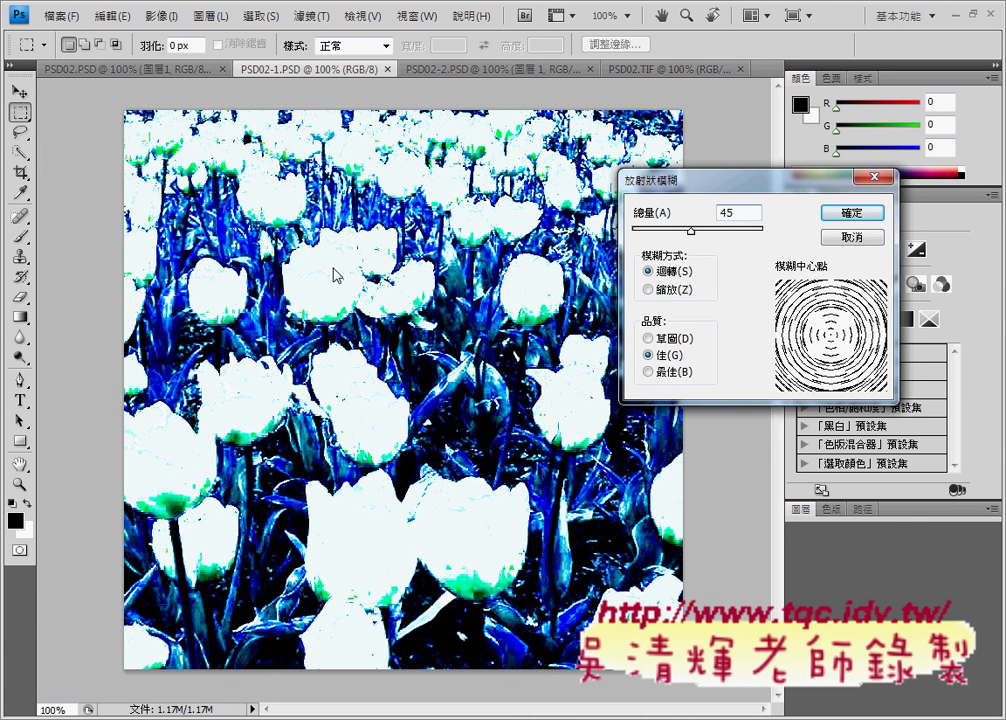
pyautogui.click(718, 180)
pyautogui.click(843, 213)
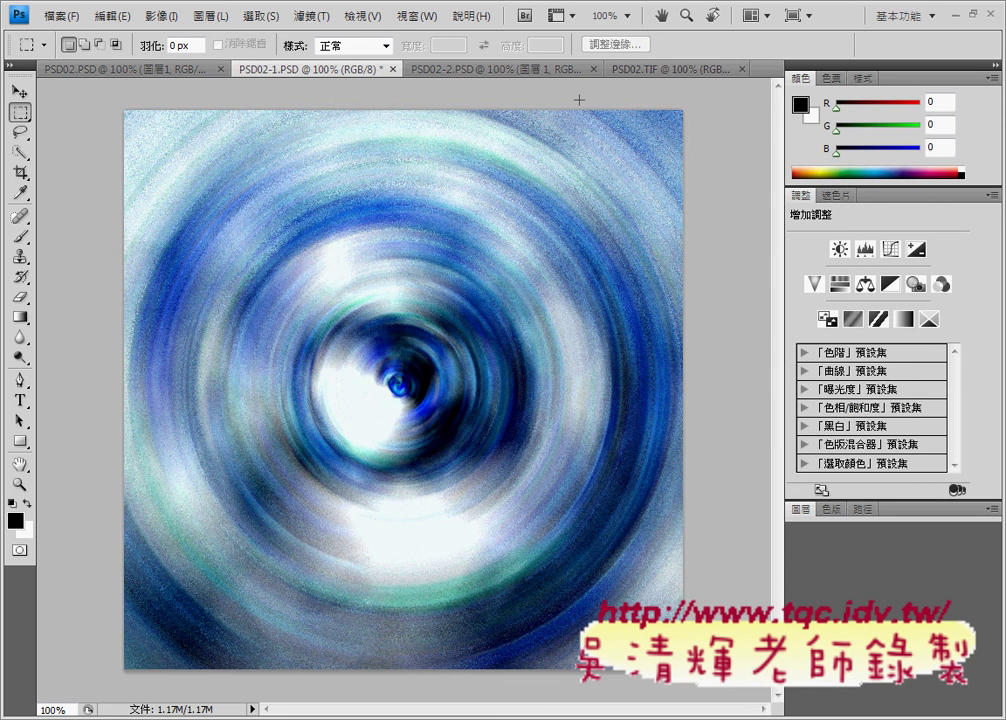
# Review PSD02.TIF, PSD02.PSD and PSD02-2.PSD, then return to the blurred PSD02-1.PSD
pyautogui.click(662, 72)
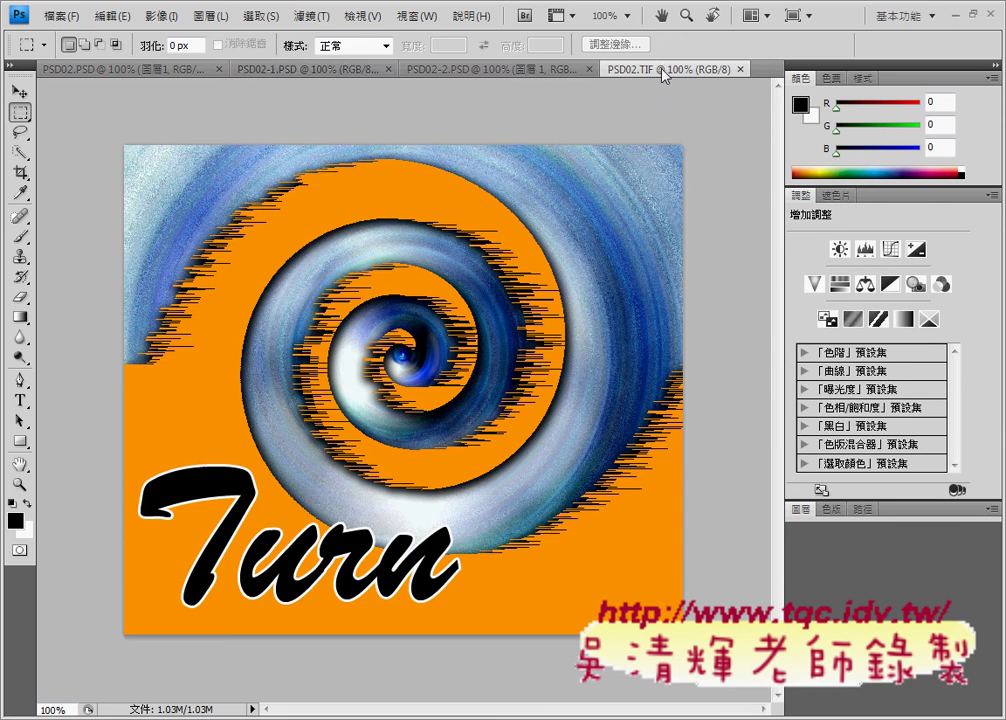
pyautogui.click(349, 72)
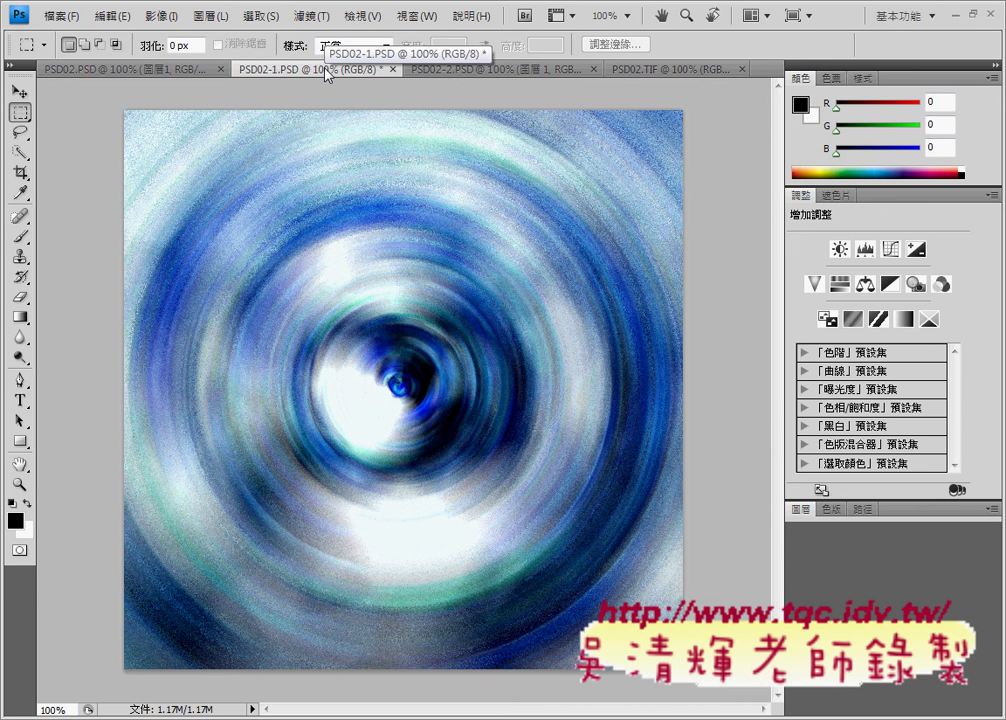
pyautogui.click(146, 68)
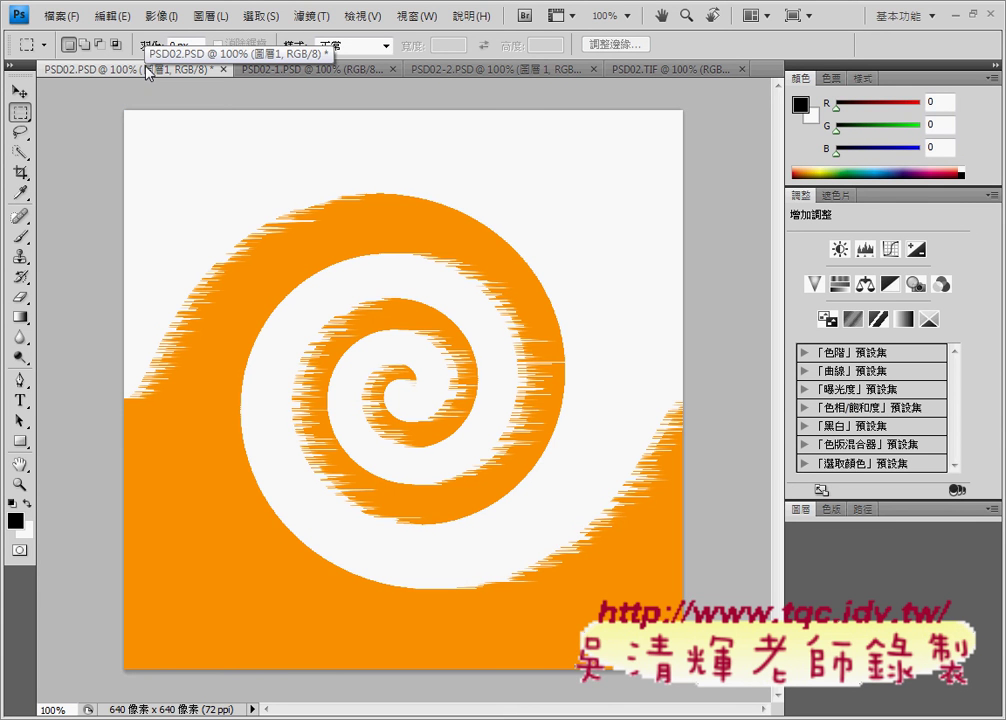
pyautogui.click(461, 69)
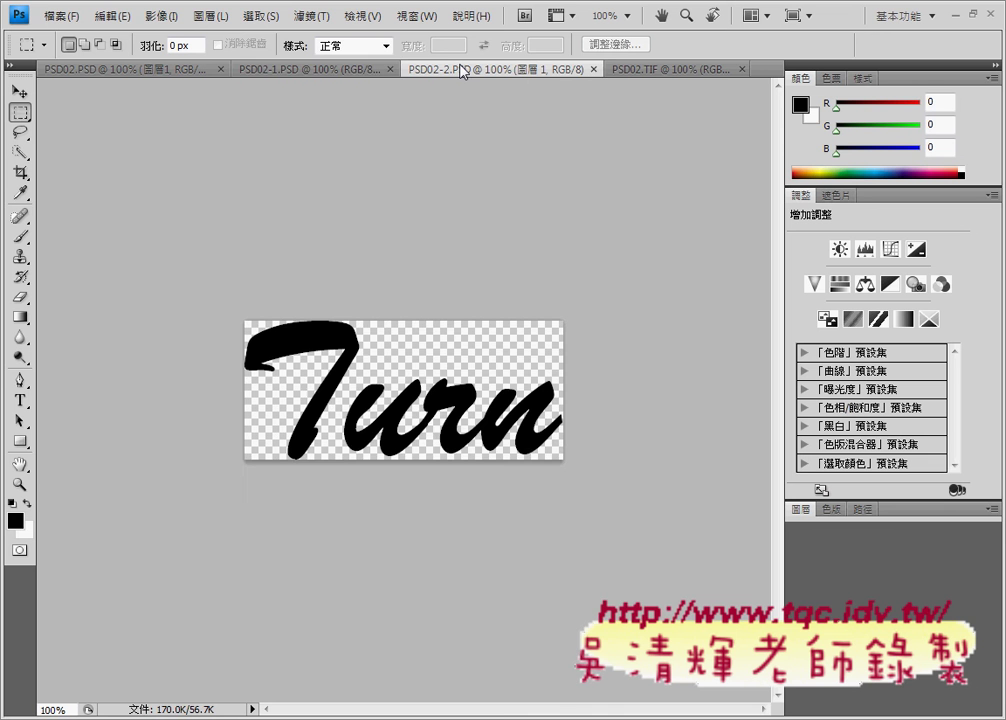
pyautogui.click(293, 70)
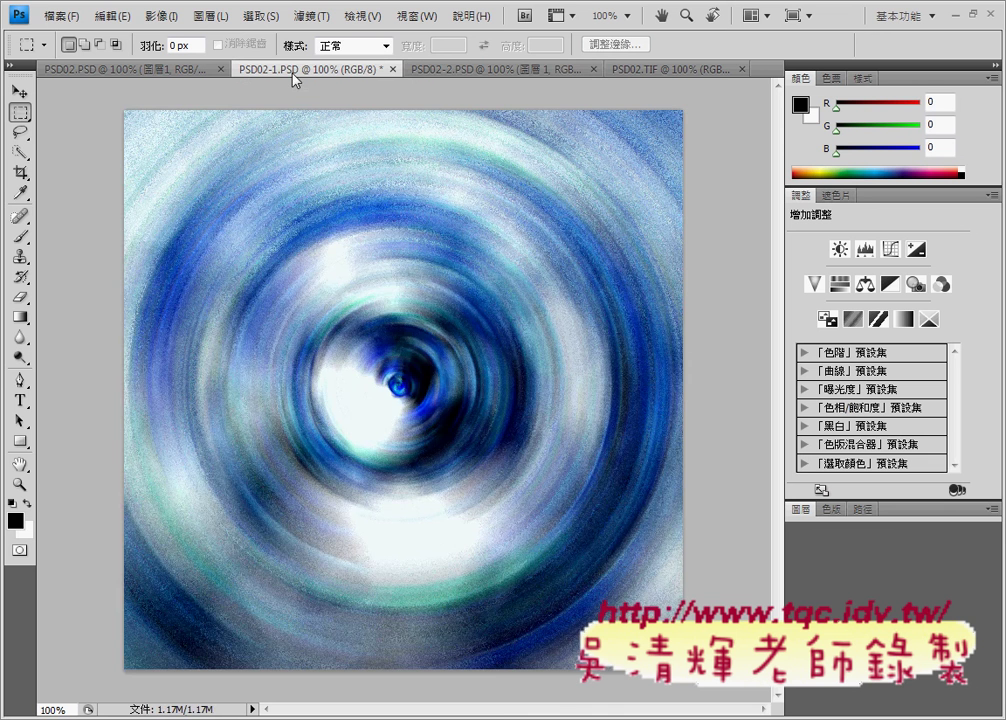
# Duplicate the blurred 背景 layer into the PSD02.PSD document
pyautogui.click(846, 514)
pyautogui.click(805, 510)
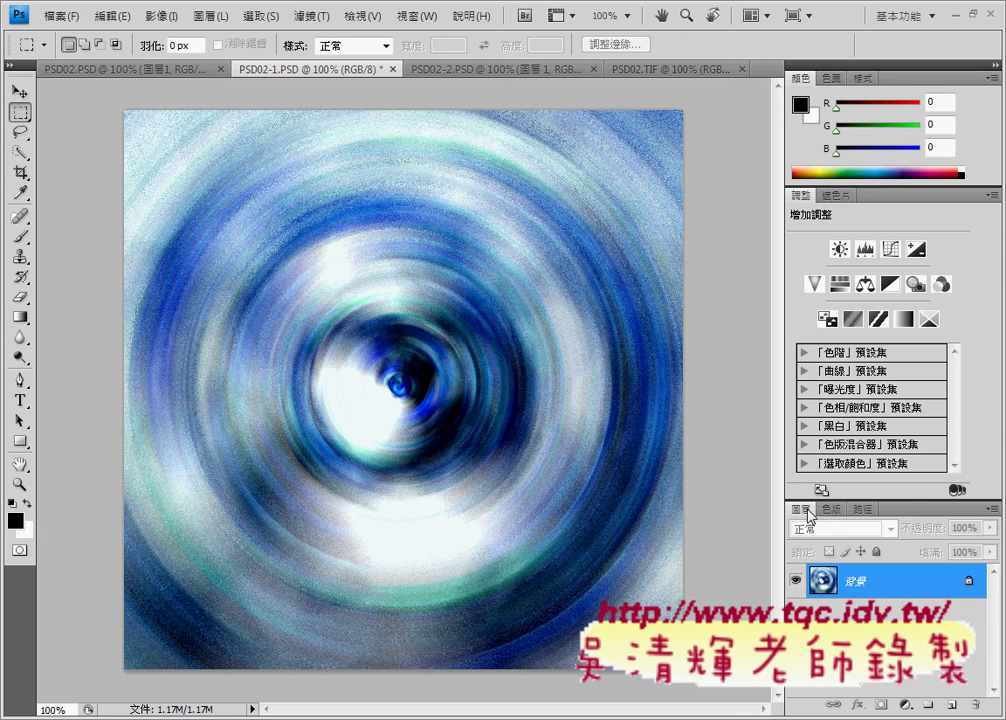
pyautogui.rightClick(864, 587)
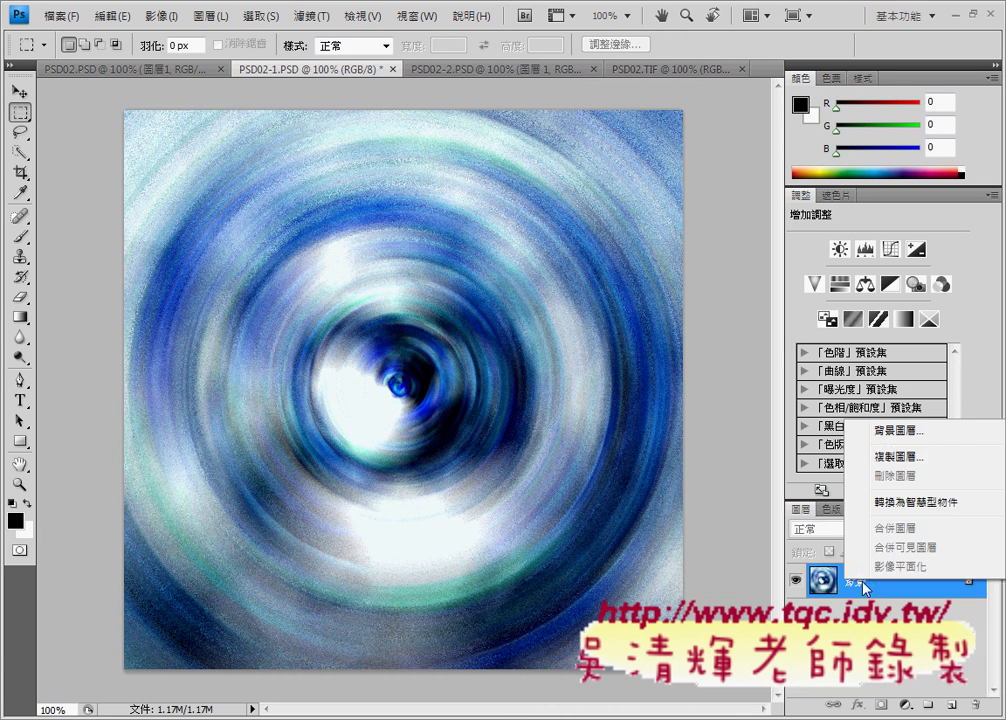
pyautogui.click(889, 458)
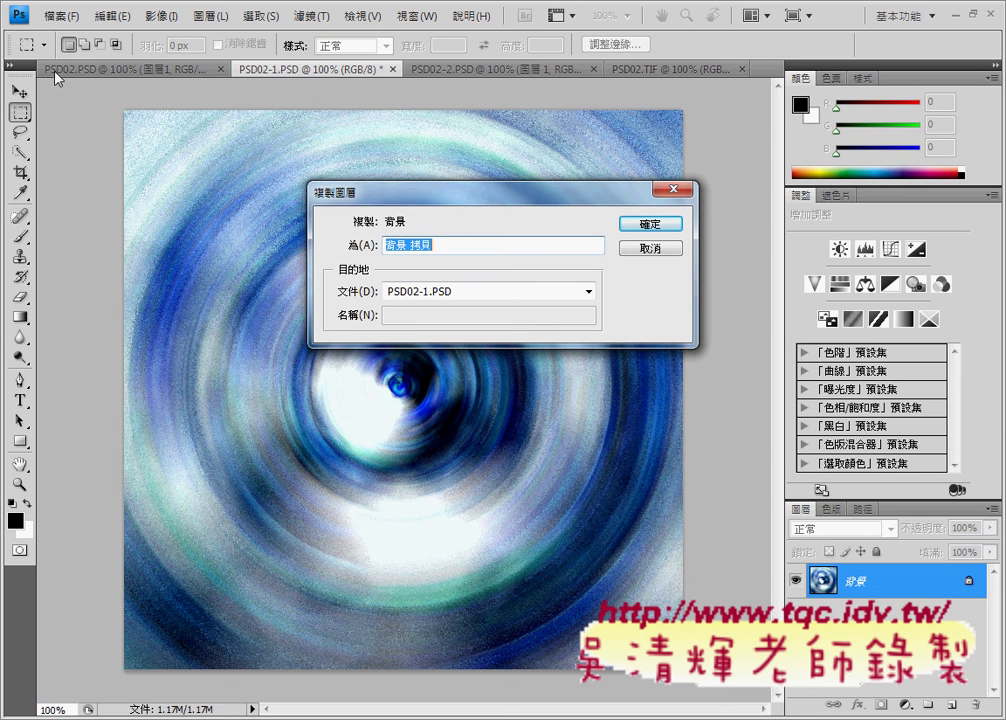
pyautogui.click(435, 294)
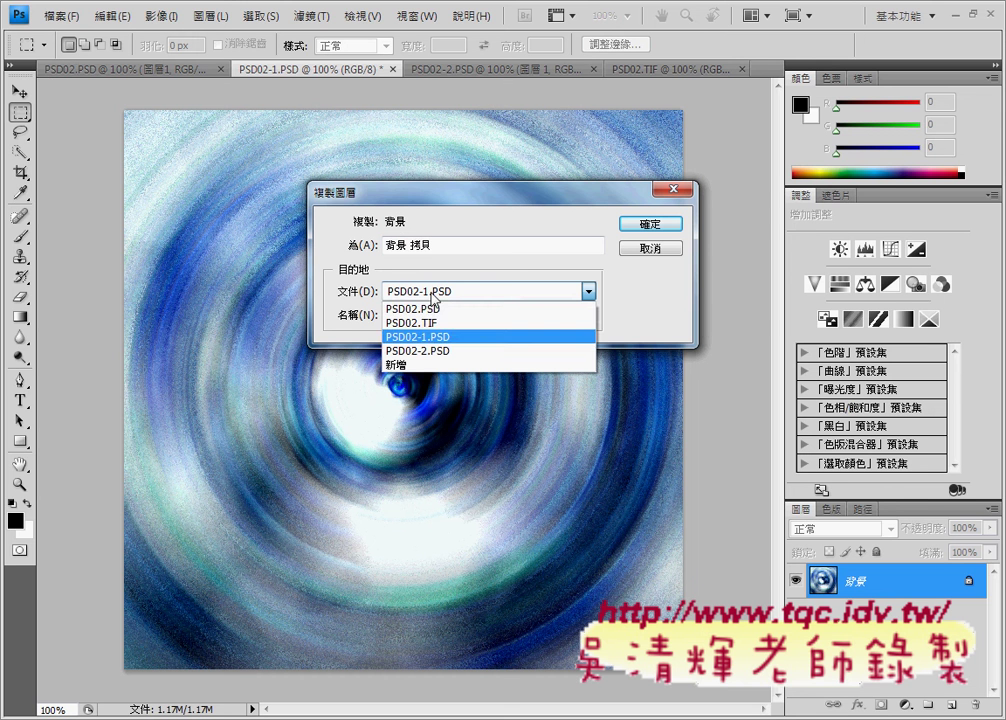
pyautogui.click(435, 309)
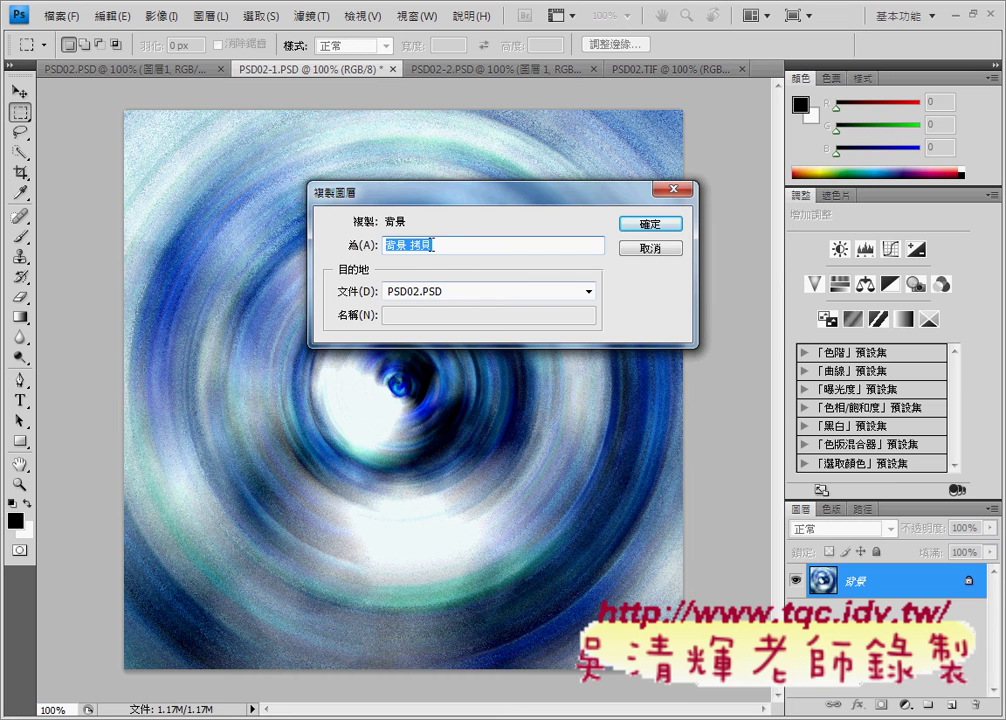
pyautogui.click(650, 224)
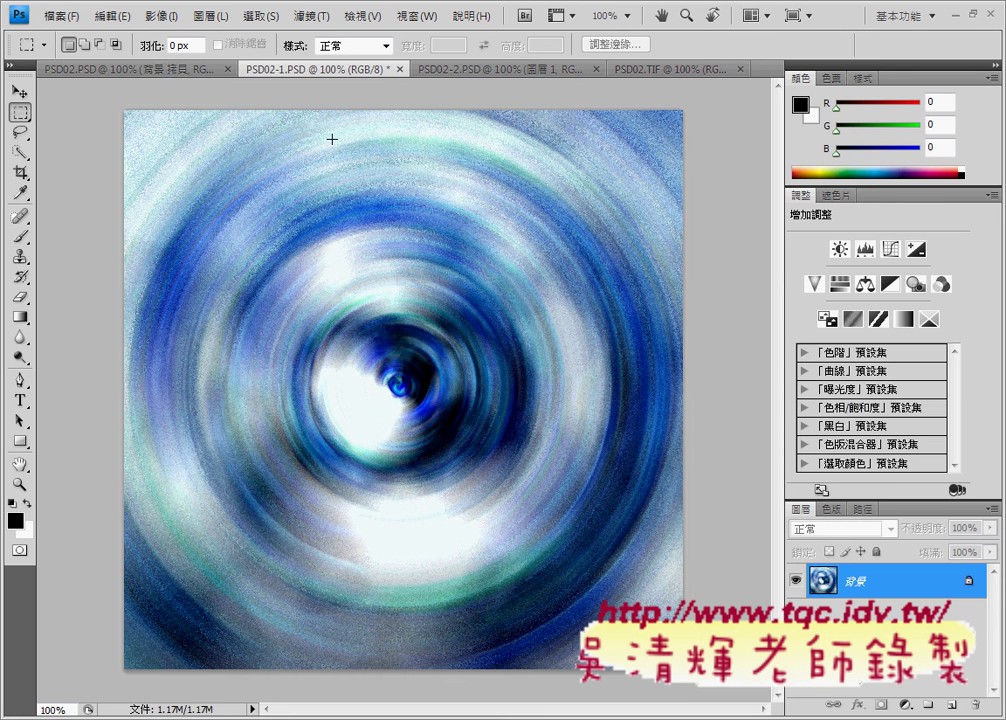
# Move 背景 拷貝 below 圖層1 in PSD02.PSD and compare with PSD02.TIF
pyautogui.click(167, 71)
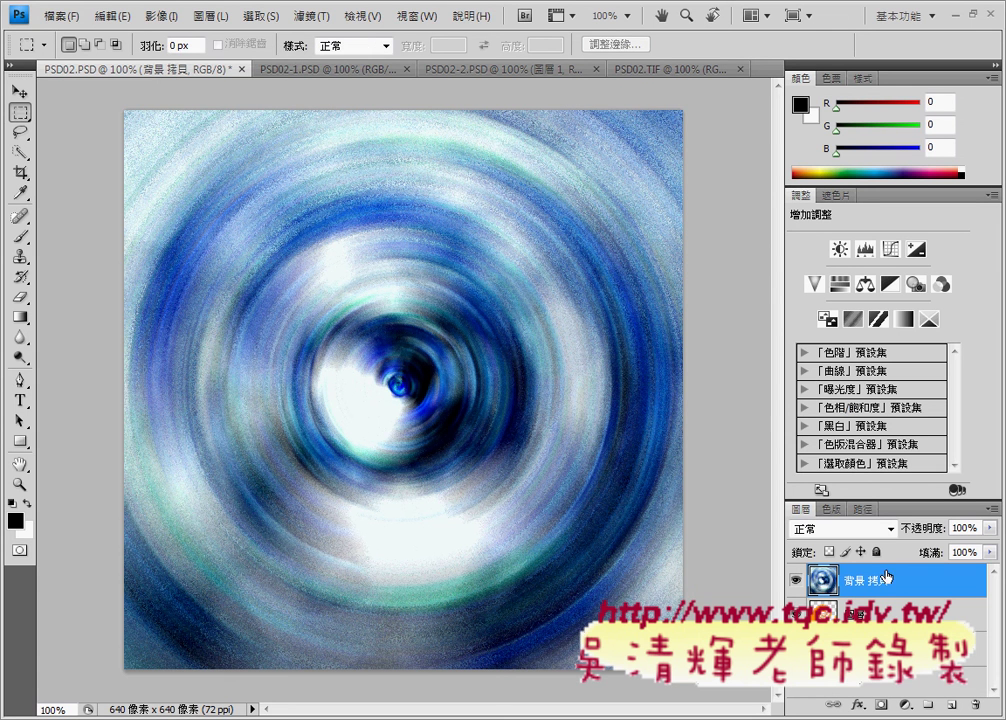
pyautogui.moveTo(885, 577); pyautogui.dragTo(885, 630)
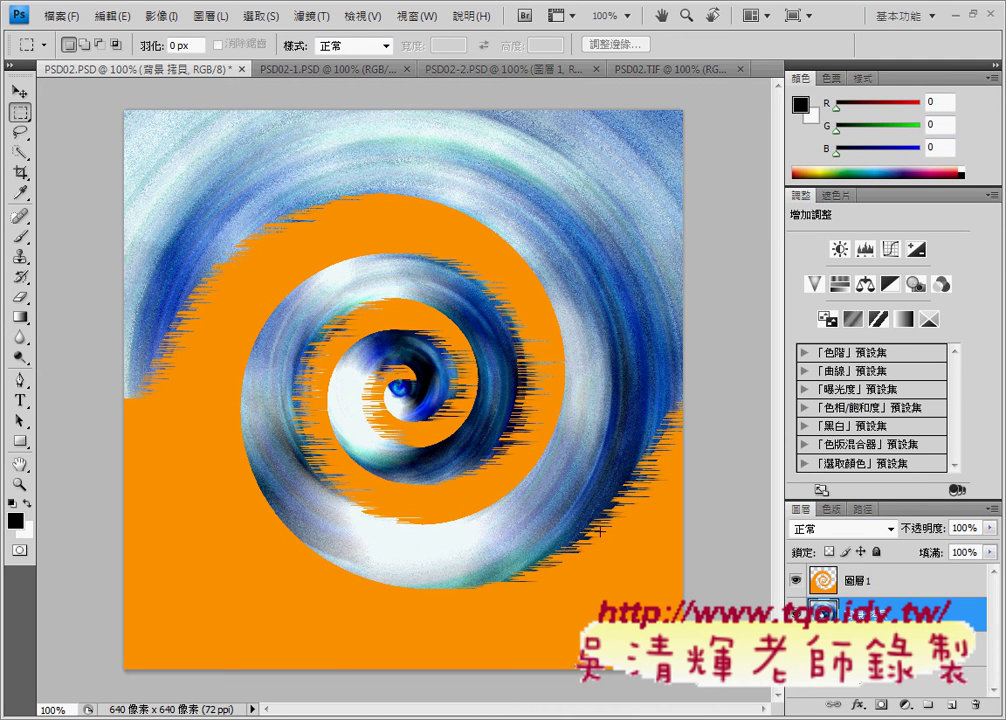
pyautogui.click(619, 68)
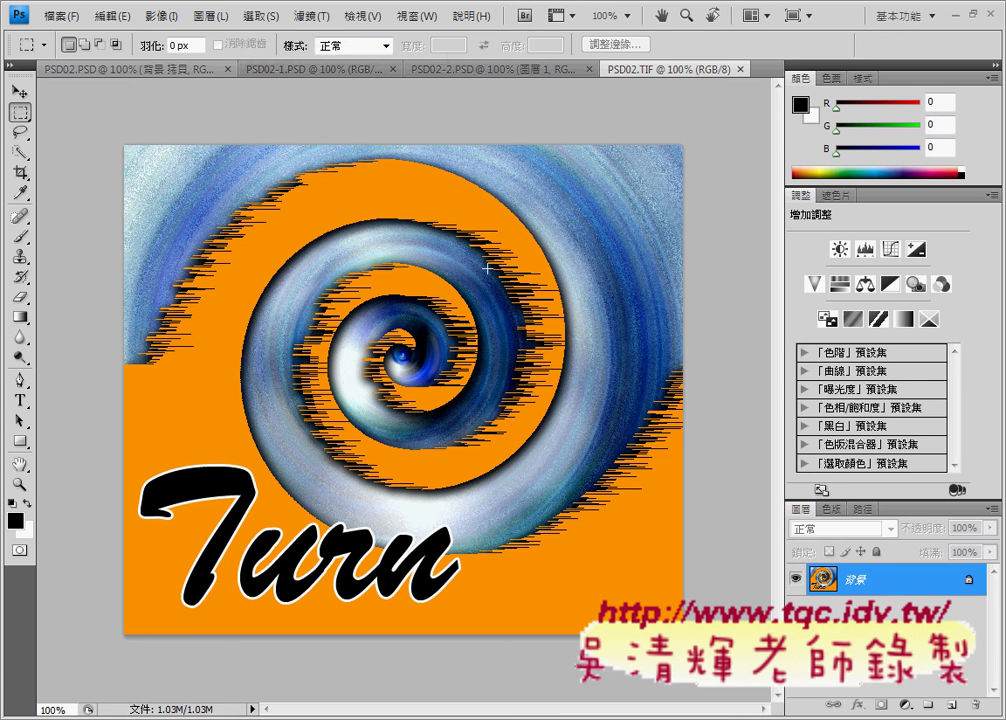
pyautogui.hotkey('alt', 'Tab')
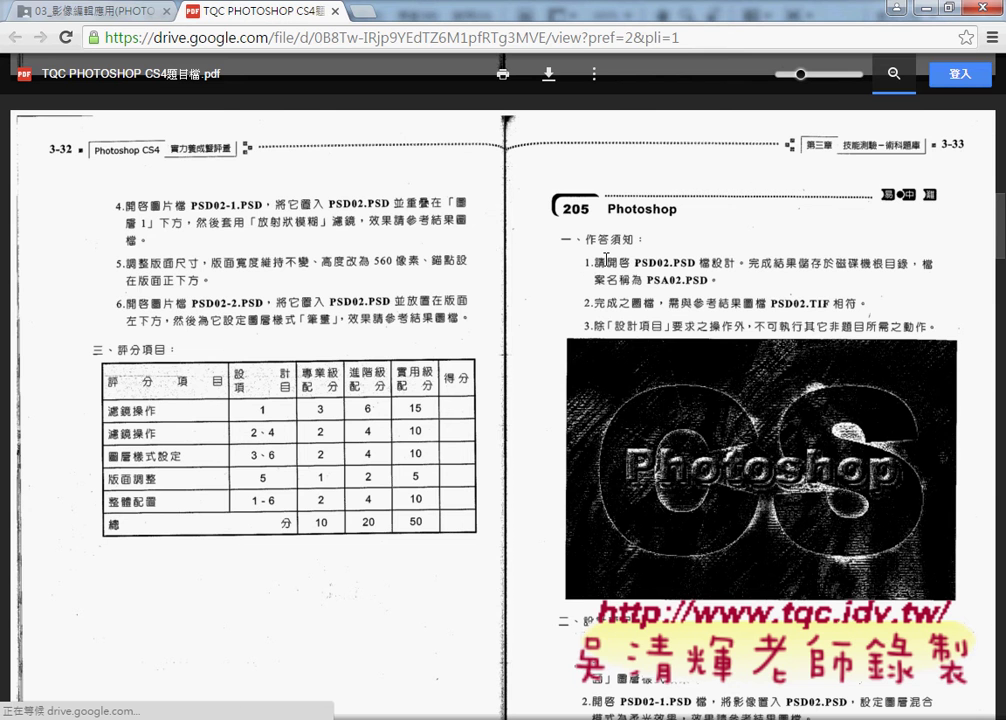
pyautogui.scroll(2, 369, 253)
pyautogui.scroll(1, 369, 253)
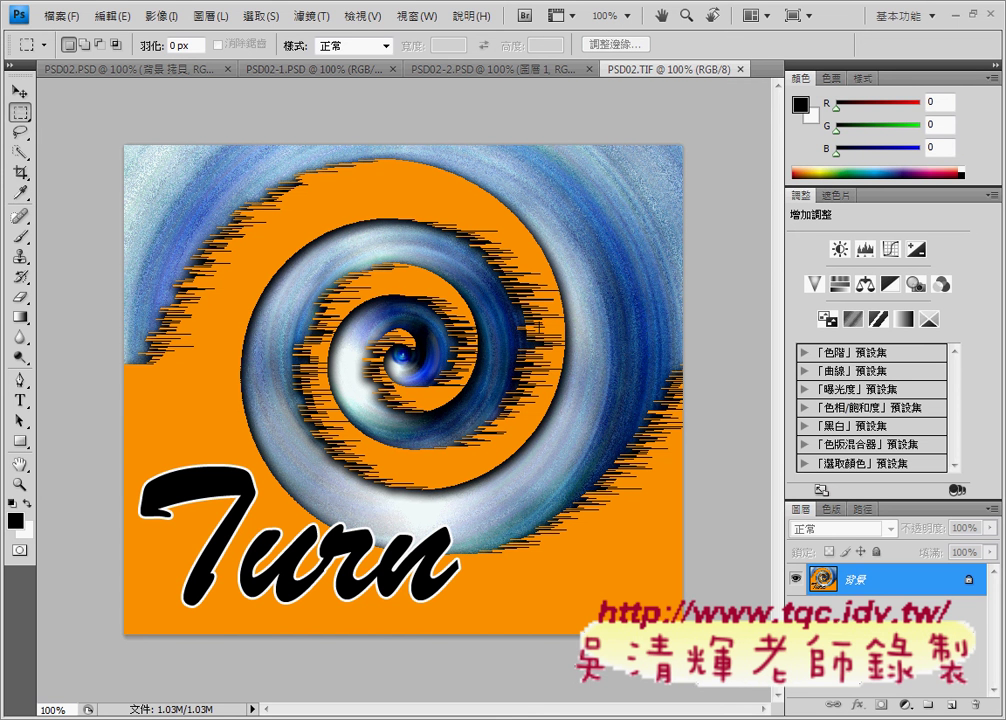
# Select the orange spiral layer 圖層1 in PSD02.PSD's Layers panel
pyautogui.click(110, 74)
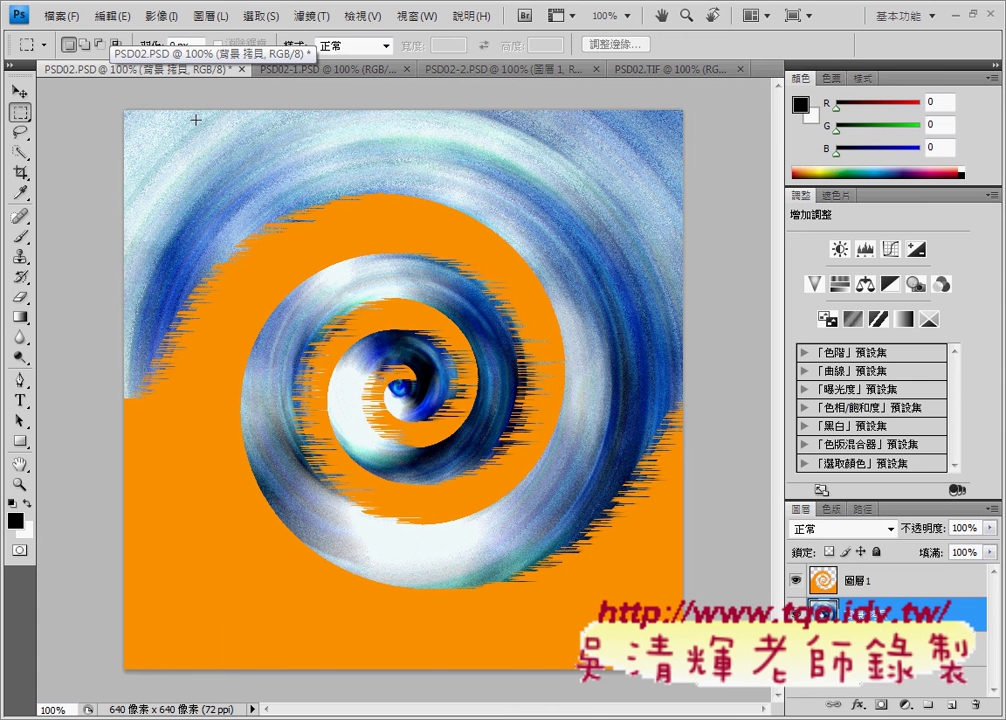
pyautogui.click(877, 586)
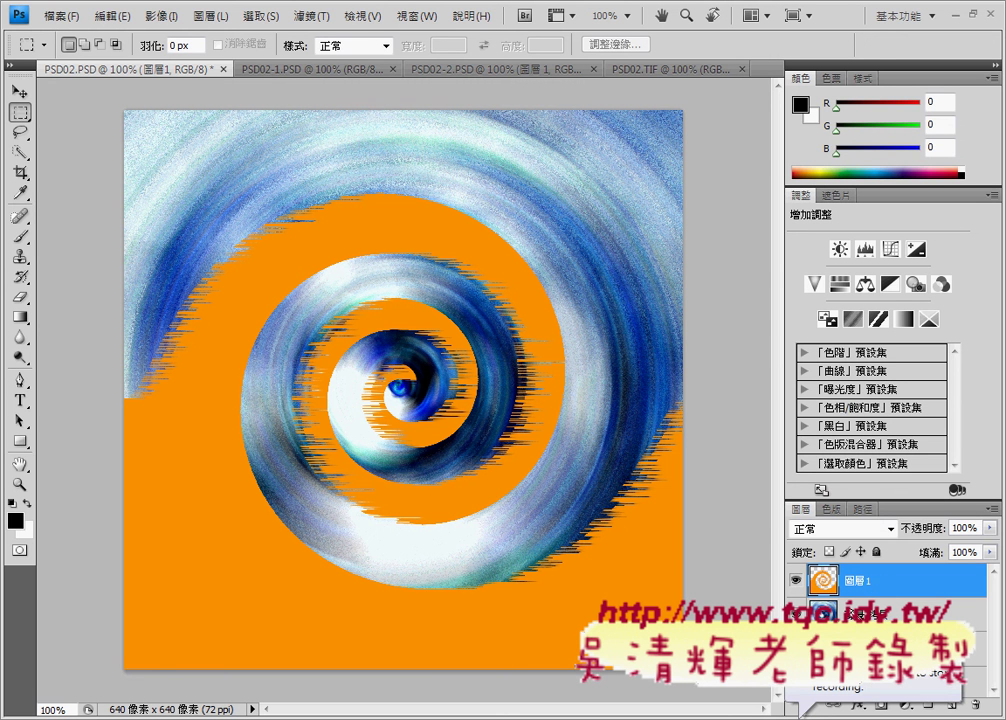
pyautogui.moveTo(806, 564); pyautogui.dragTo(840, 601)
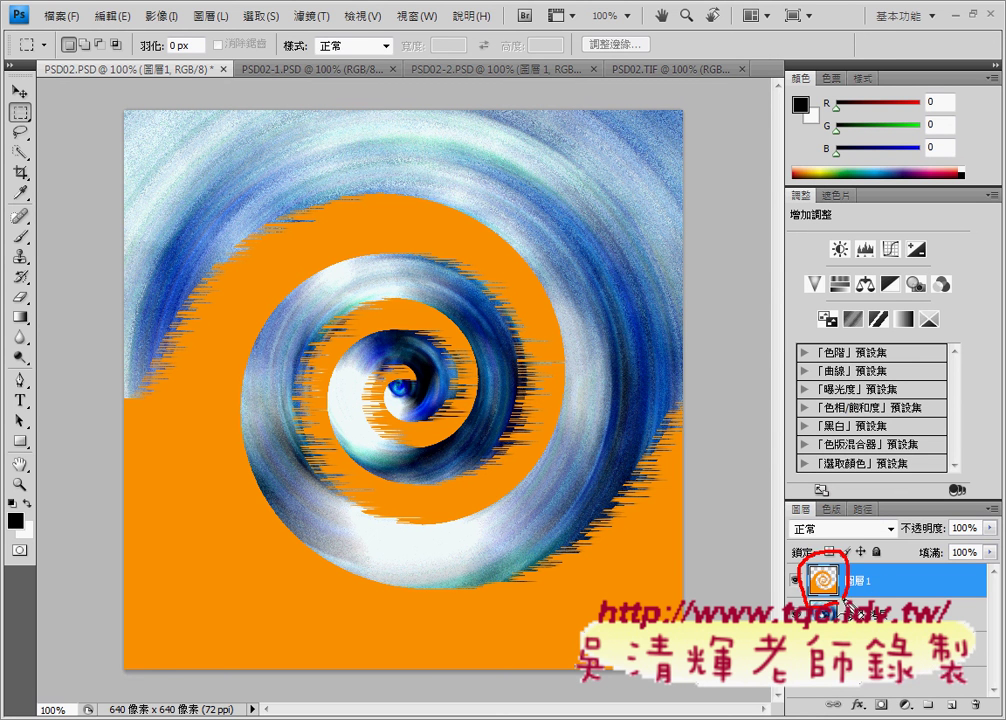
pyautogui.moveTo(778, 594)
pyautogui.mouseDown()
pyautogui.moveTo(758, 612)
pyautogui.moveTo(806, 596)
pyautogui.mouseUp()
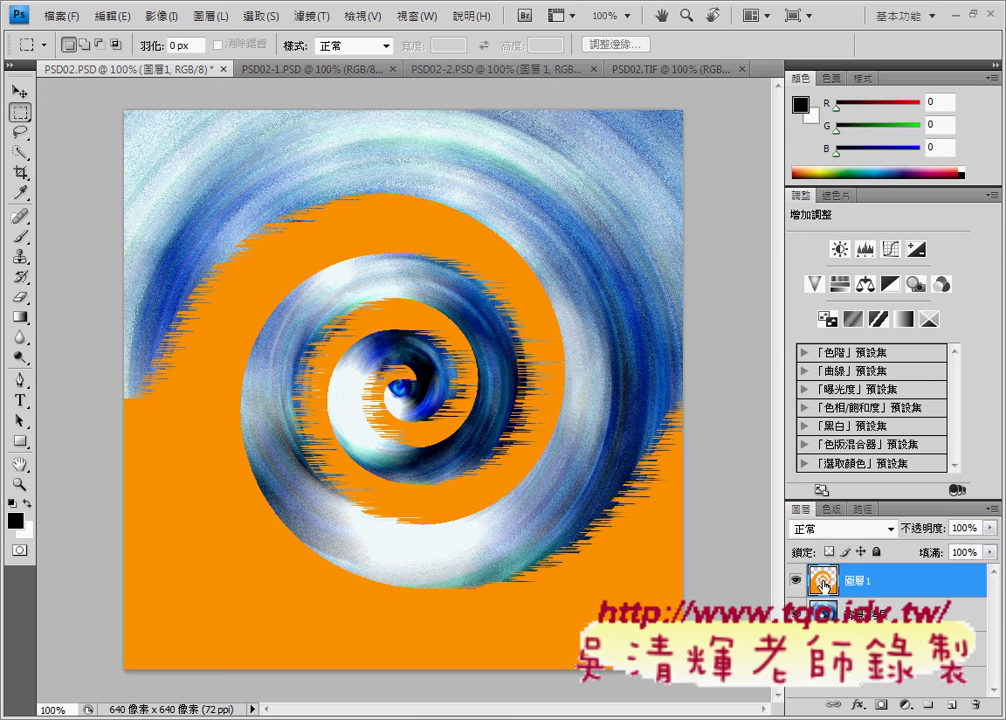
# Add a Drop Shadow to 圖層1 and set its spread to 20
pyautogui.doubleClick(822, 583)
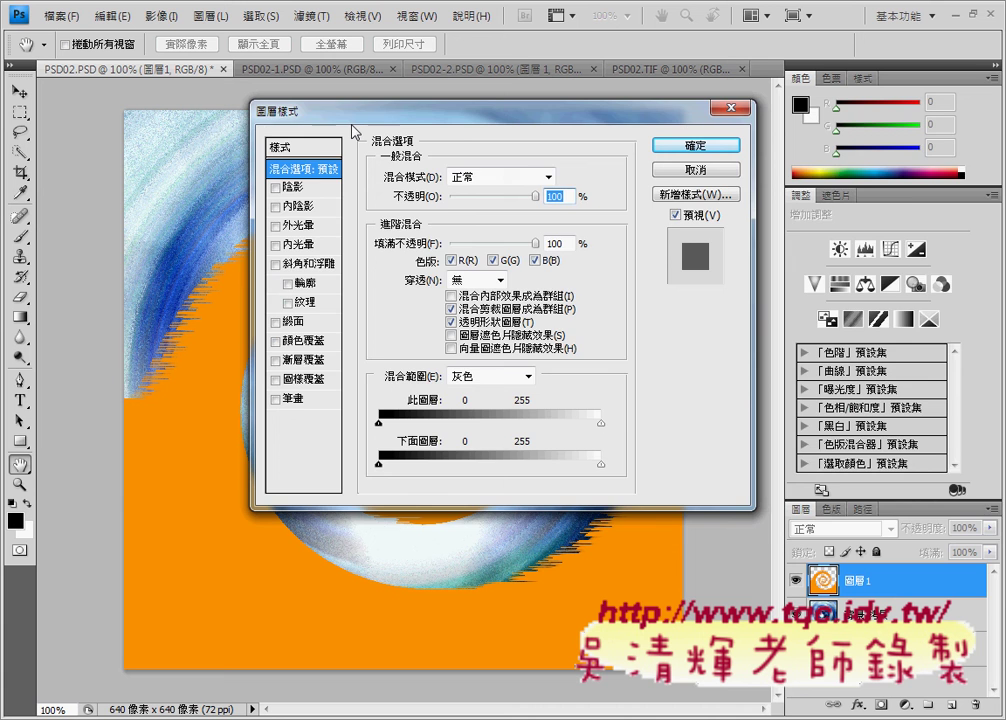
pyautogui.moveTo(289, 120); pyautogui.dragTo(631, 146)
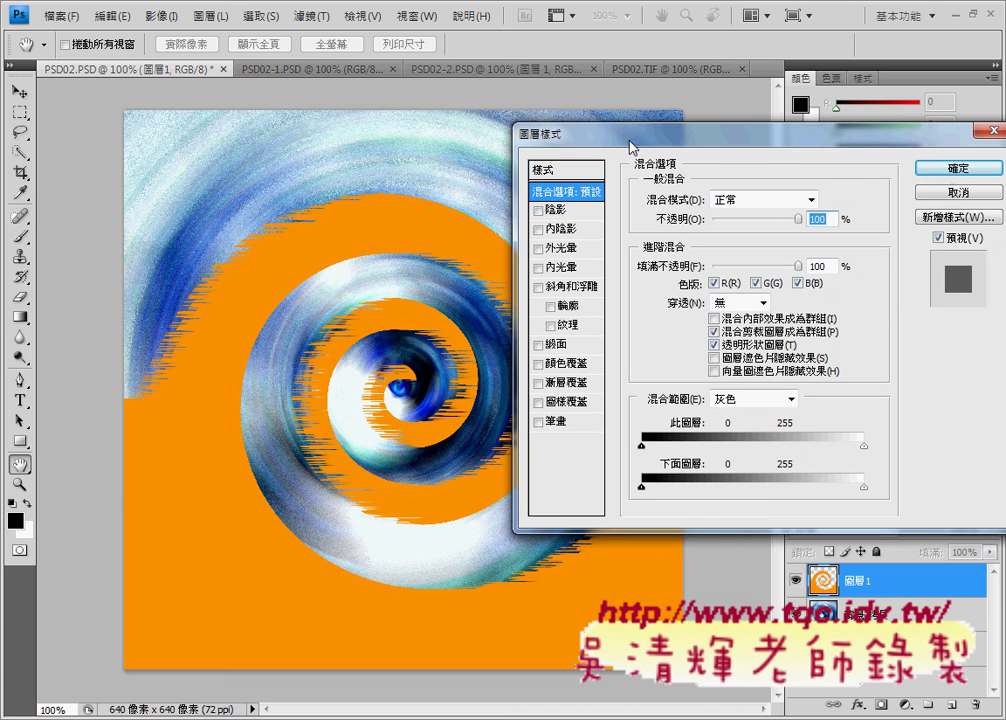
pyautogui.click(539, 211)
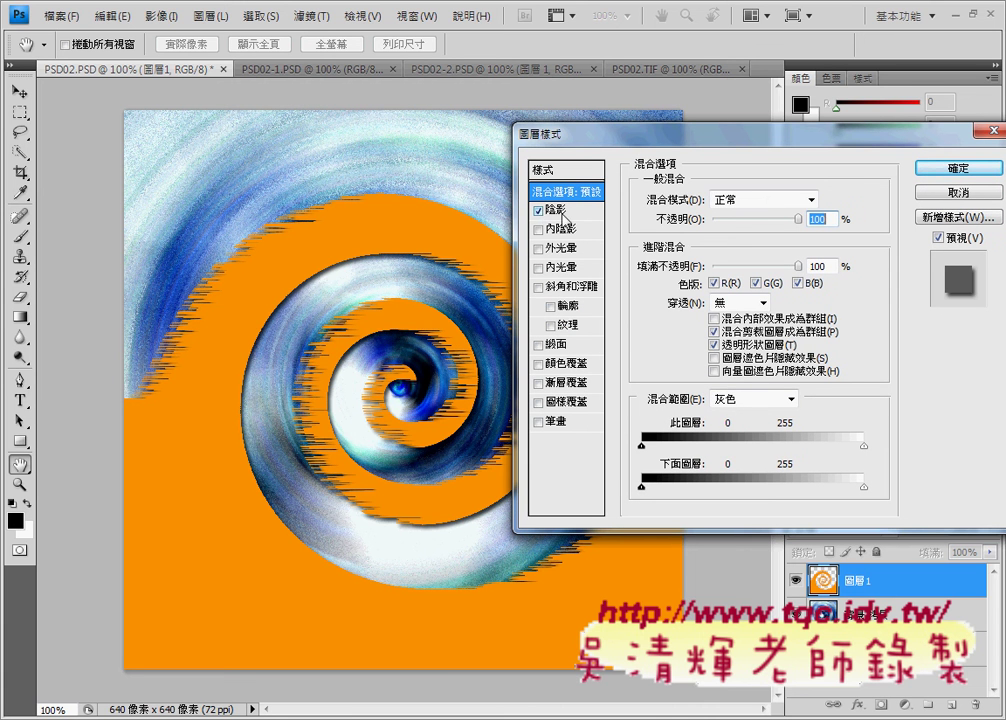
pyautogui.click(568, 214)
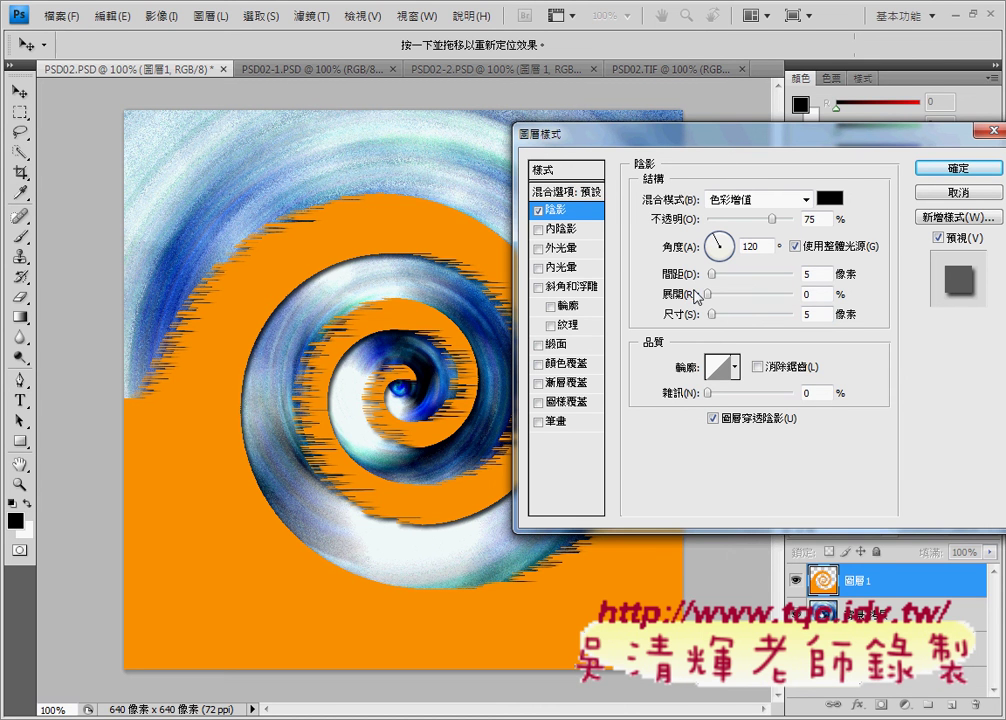
pyautogui.moveTo(703, 141); pyautogui.dragTo(756, 138)
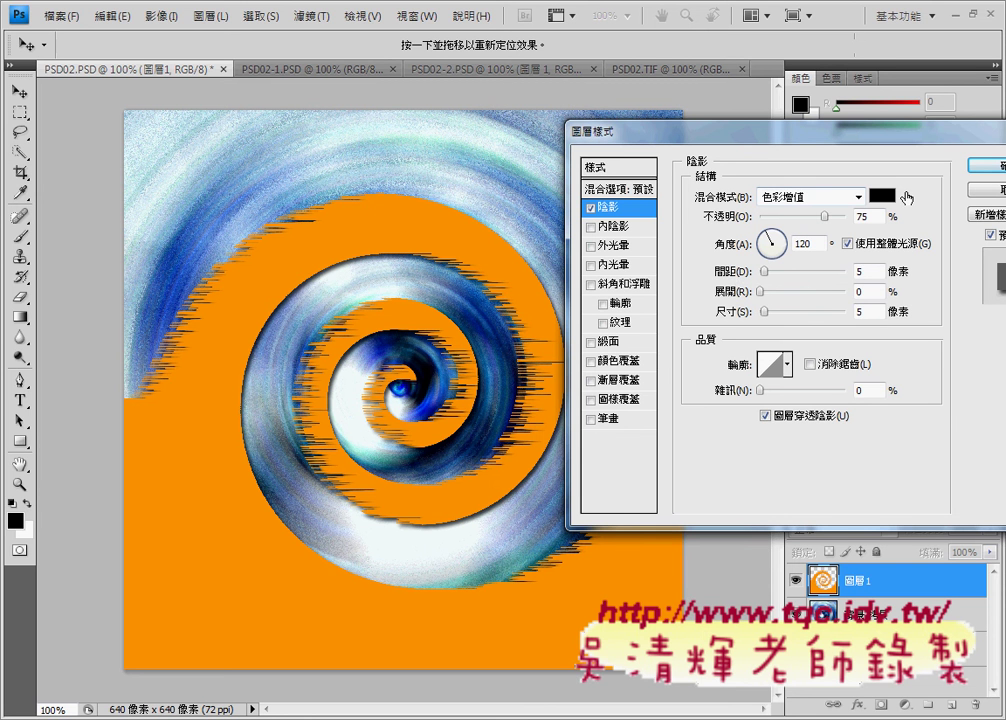
pyautogui.click(763, 290)
pyautogui.moveTo(764, 292); pyautogui.dragTo(787, 291)
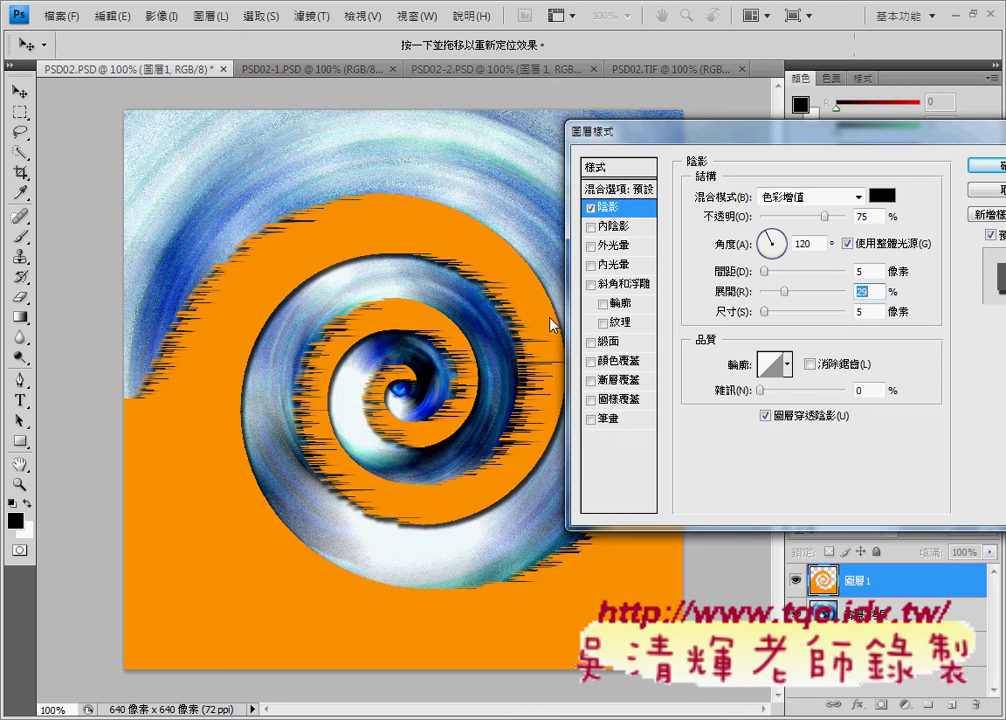
pyautogui.moveTo(785, 294); pyautogui.dragTo(866, 293)
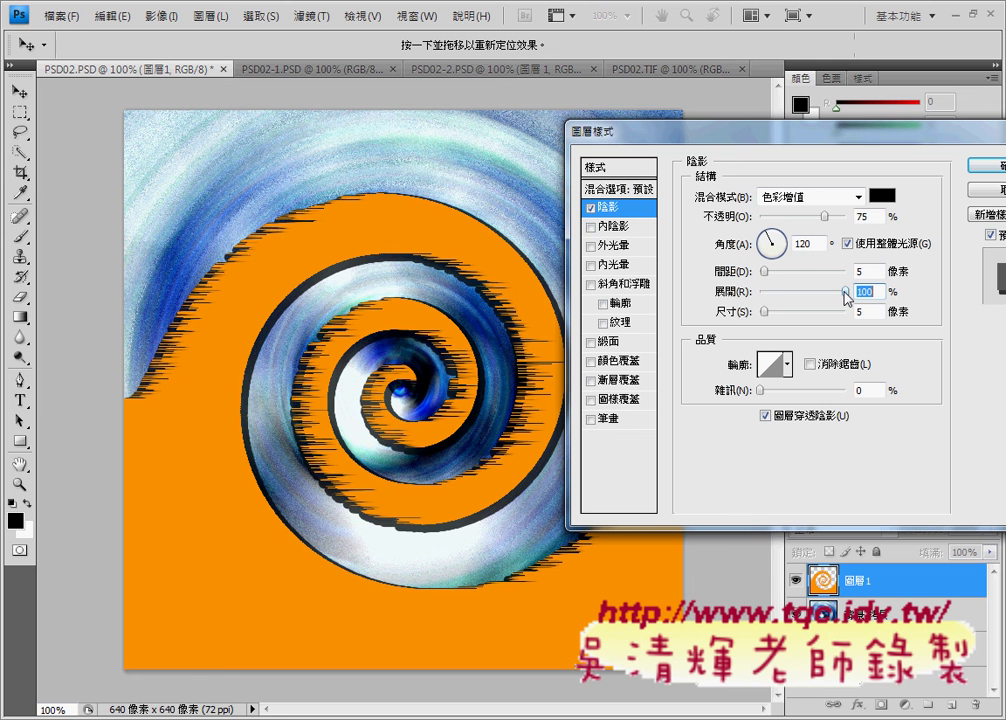
pyautogui.moveTo(846, 293); pyautogui.dragTo(777, 297)
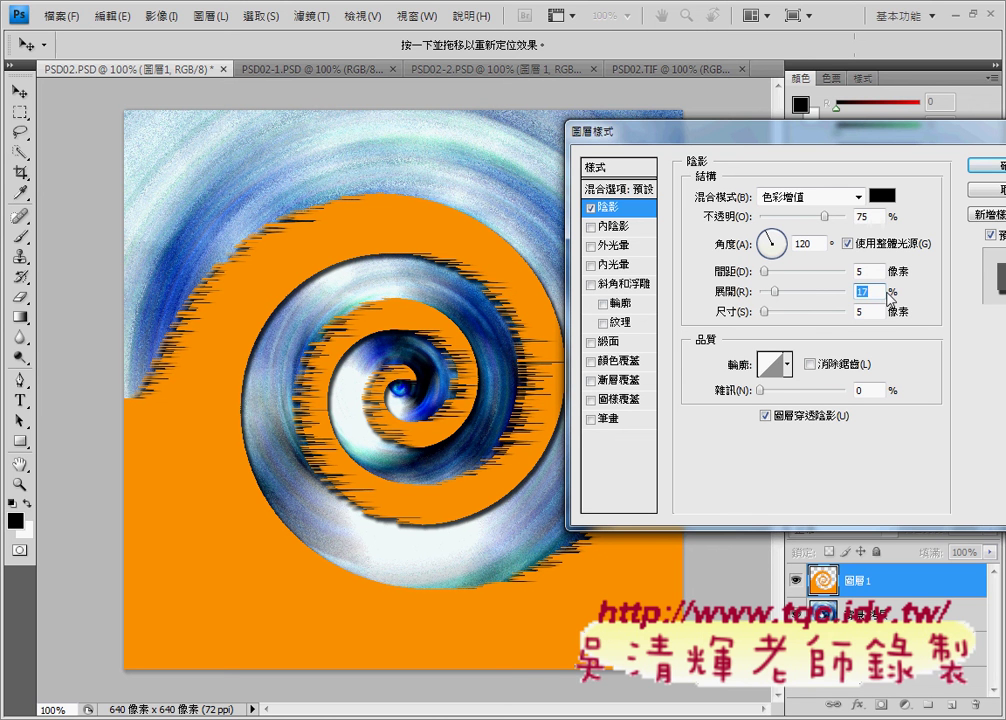
pyautogui.write('20')
# Set the shadow size to 15 and opacity to 90, then apply the style
pyautogui.moveTo(764, 311)
pyautogui.mouseDown()
pyautogui.moveTo(815, 313)
pyautogui.moveTo(783, 318)
pyautogui.mouseUp()
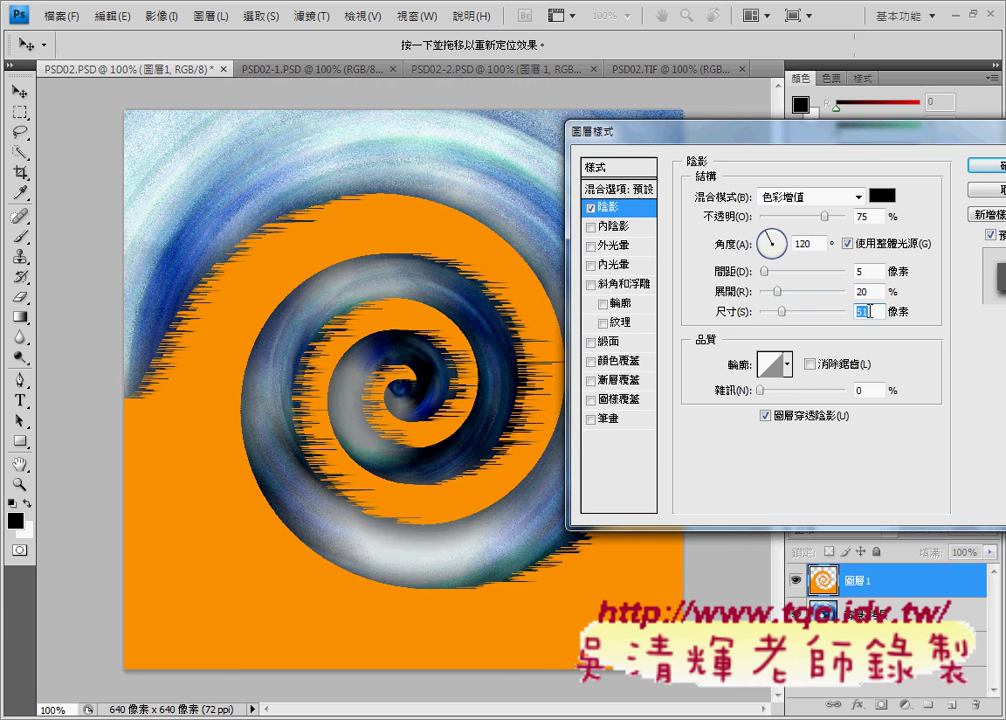
pyautogui.write('15')
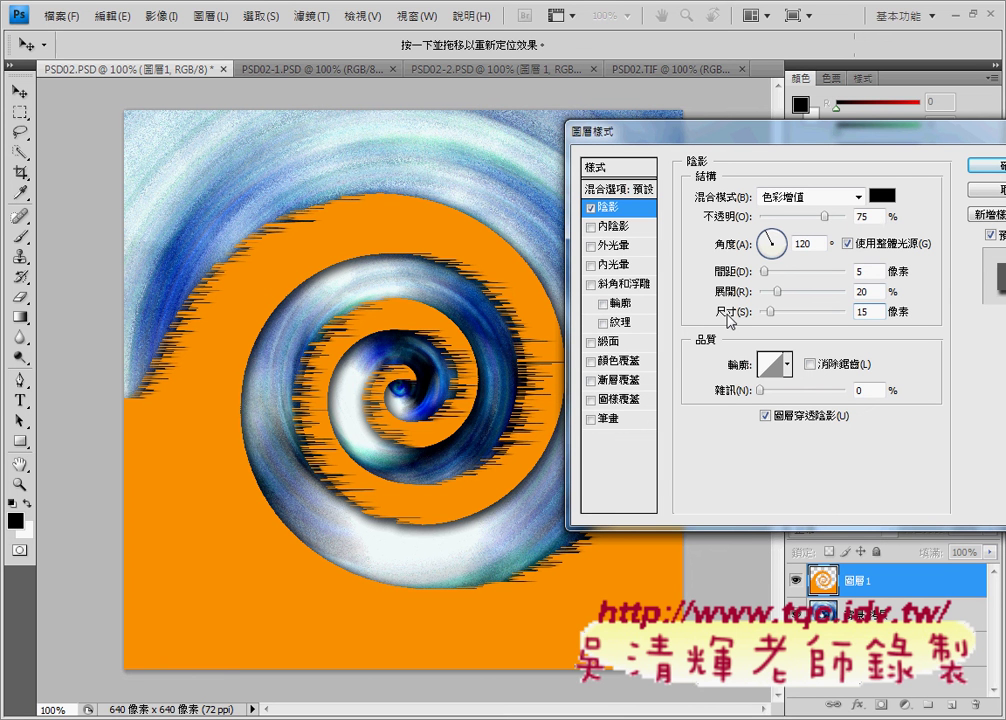
pyautogui.doubleClick(851, 314)
pyautogui.moveTo(704, 138); pyautogui.dragTo(420, 150)
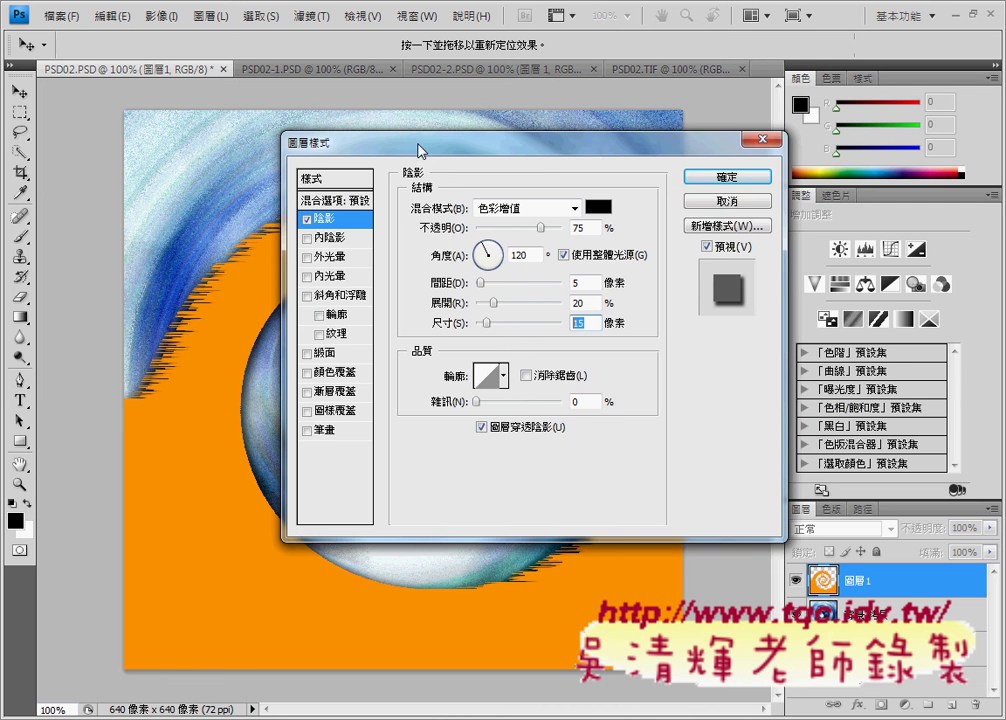
pyautogui.moveTo(597, 150); pyautogui.dragTo(835, 143)
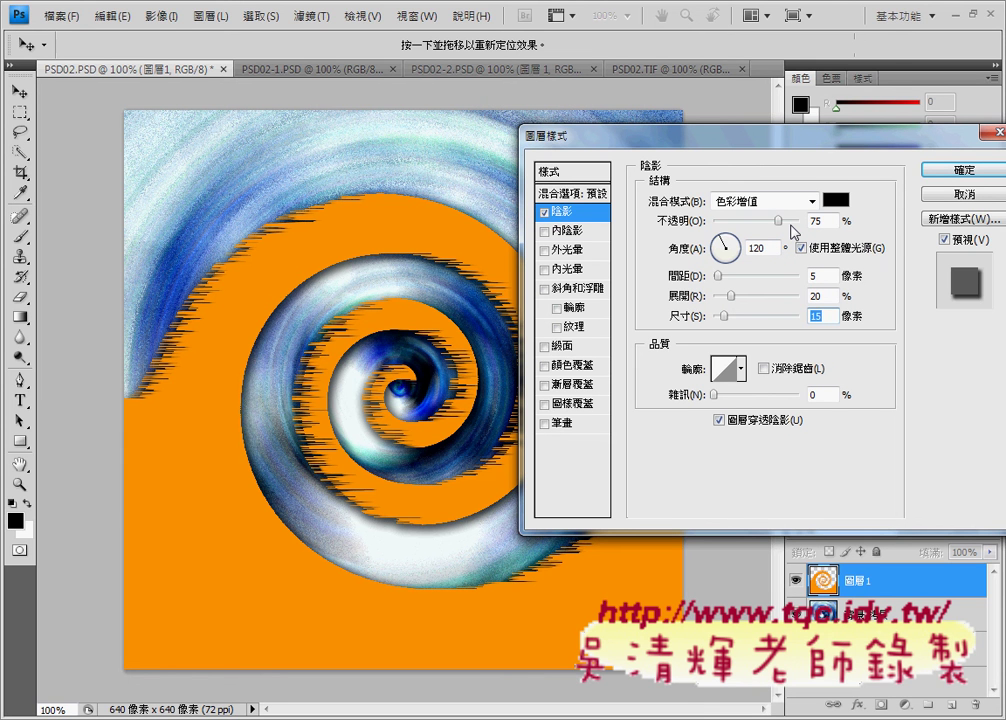
pyautogui.moveTo(780, 220); pyautogui.dragTo(809, 222)
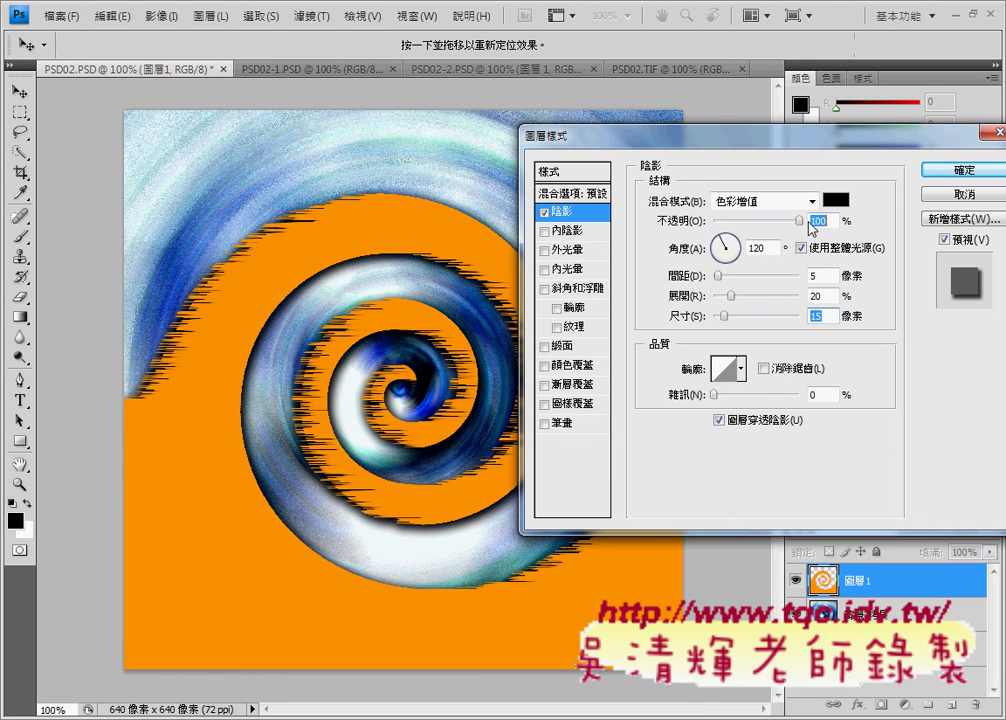
pyautogui.moveTo(716, 135); pyautogui.dragTo(807, 132)
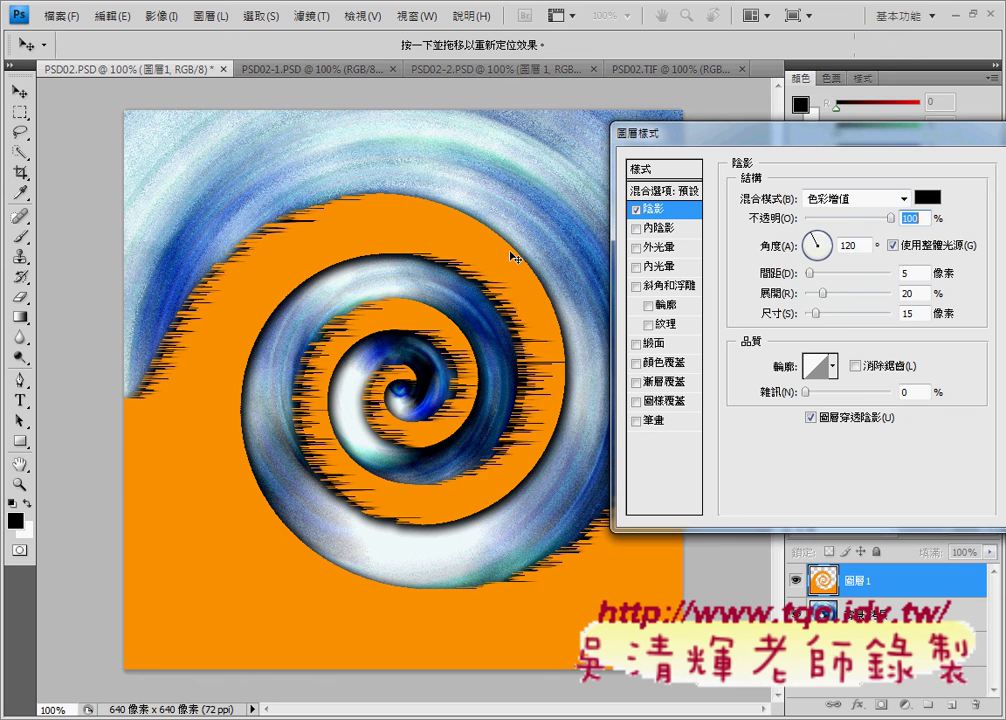
pyautogui.moveTo(892, 216); pyautogui.dragTo(882, 217)
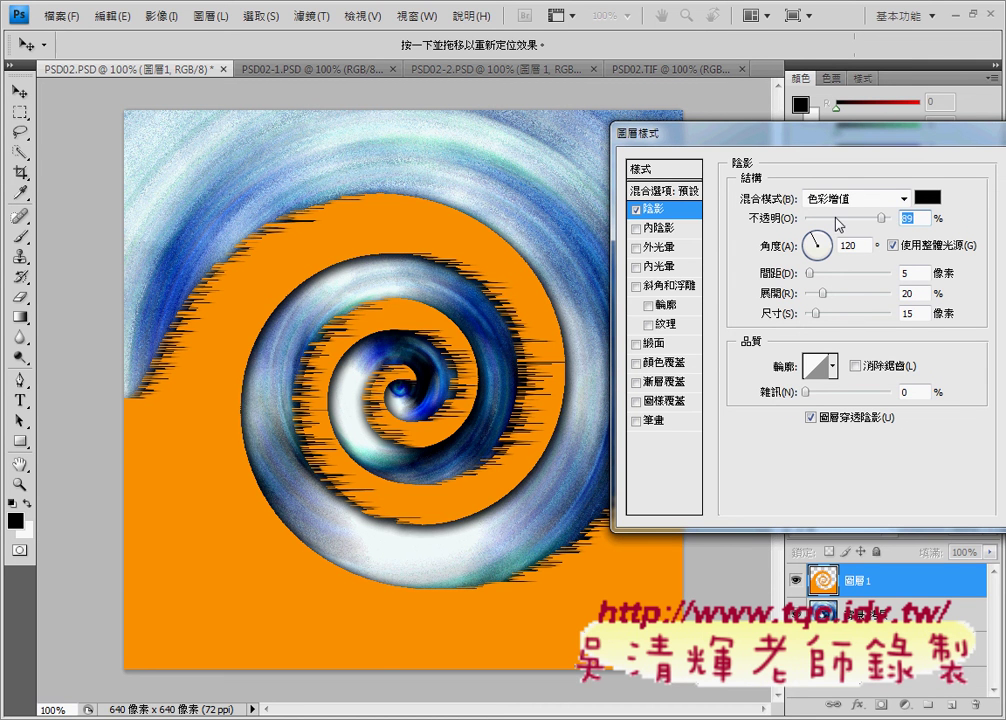
pyautogui.write('90')
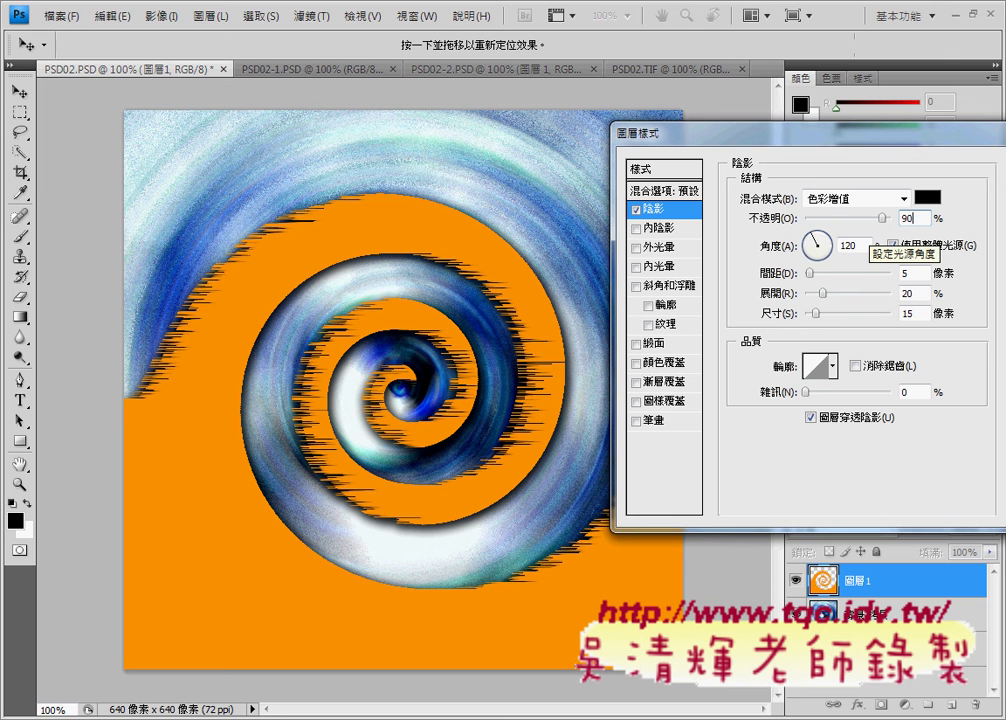
pyautogui.moveTo(812, 145); pyautogui.dragTo(678, 147)
pyautogui.press('Return')
# Save PSD02.PSD and compare it with the PSD02.TIF reference
pyautogui.press('m')
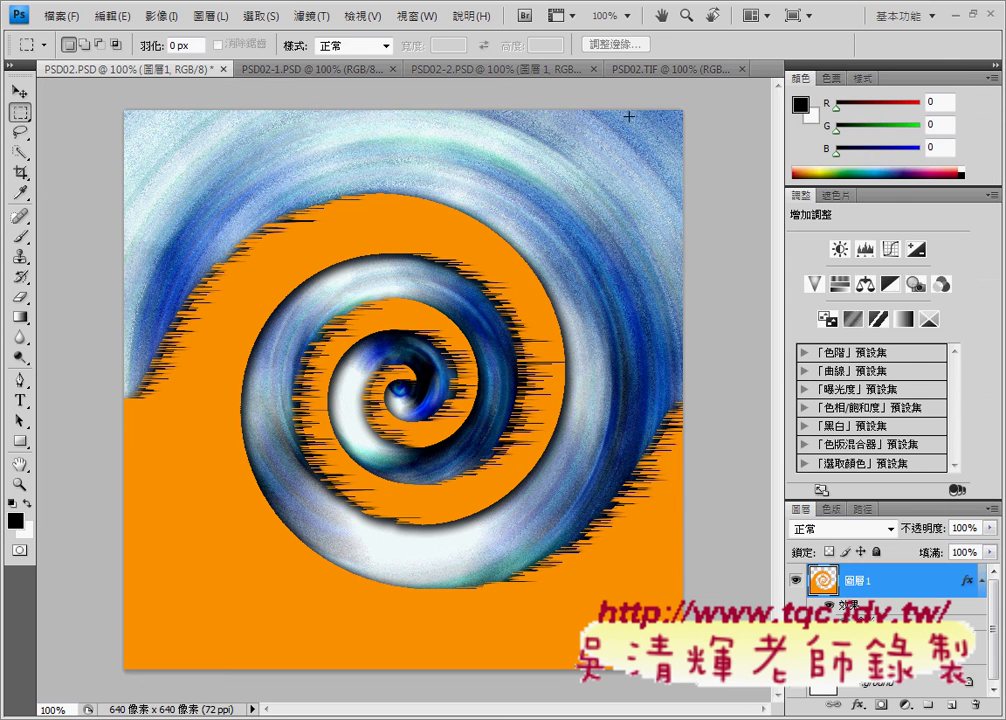
pyautogui.hotkey('ctrl', 's')
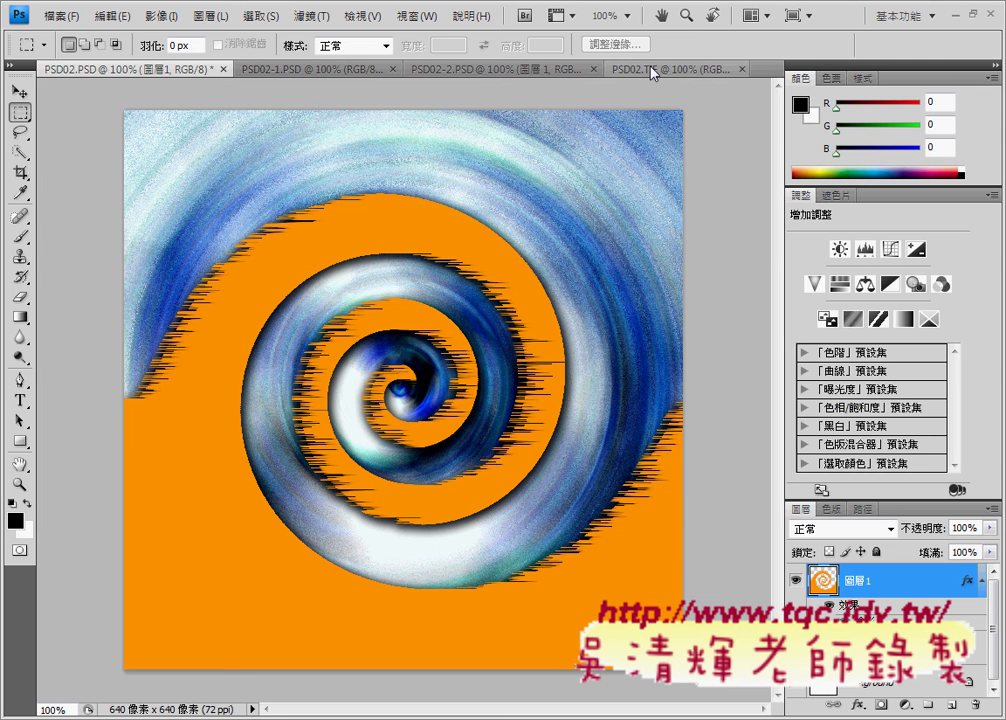
pyautogui.click(652, 70)
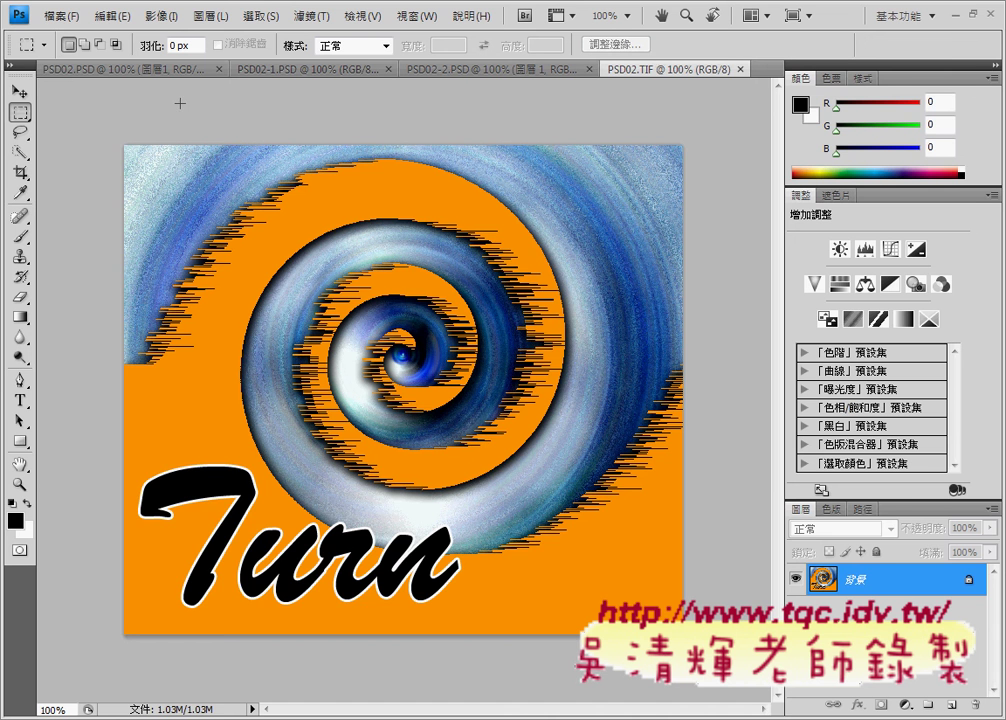
pyautogui.hotkey('ctrl', 'Tab')
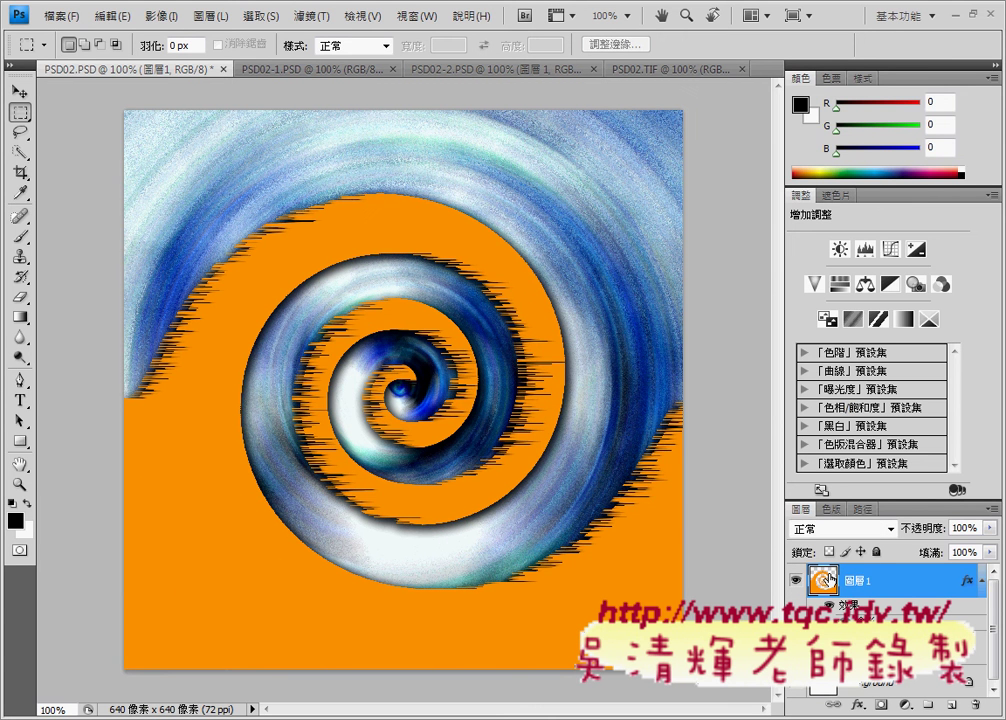
# Raise 圖層1's drop shadow opacity to 100%
pyautogui.doubleClick(829, 578)
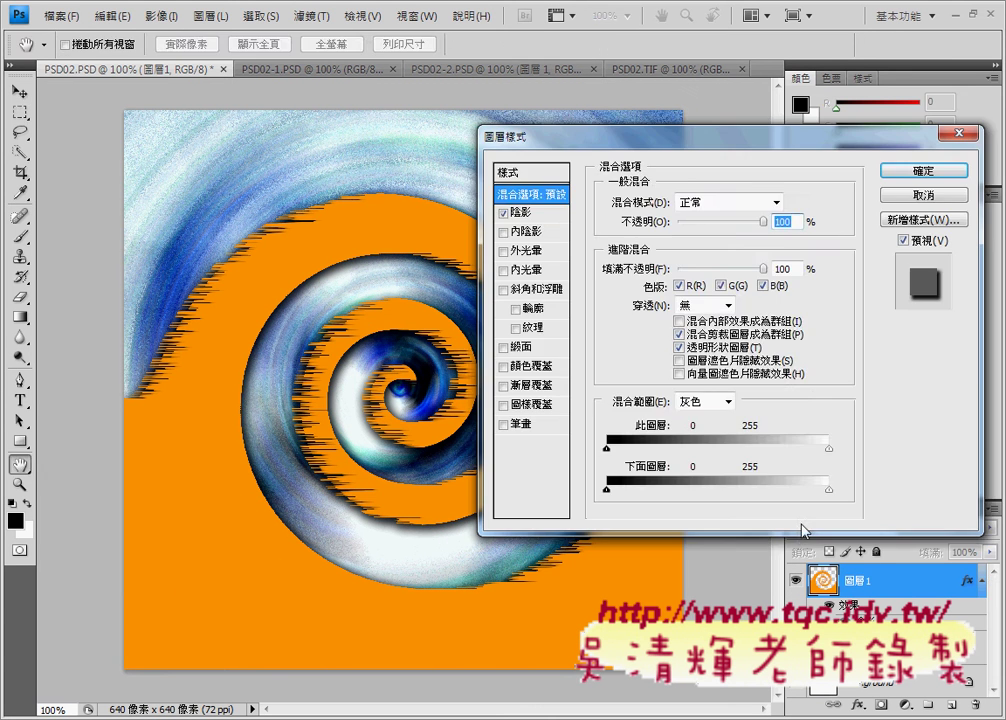
pyautogui.click(520, 212)
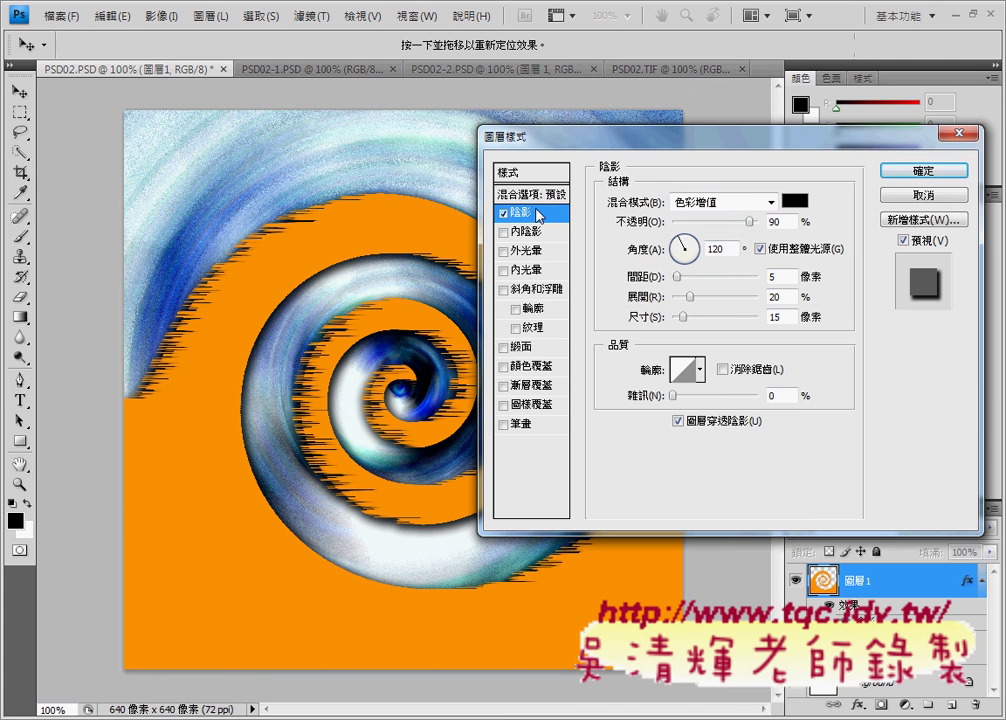
pyautogui.click(778, 220)
pyautogui.click(946, 175)
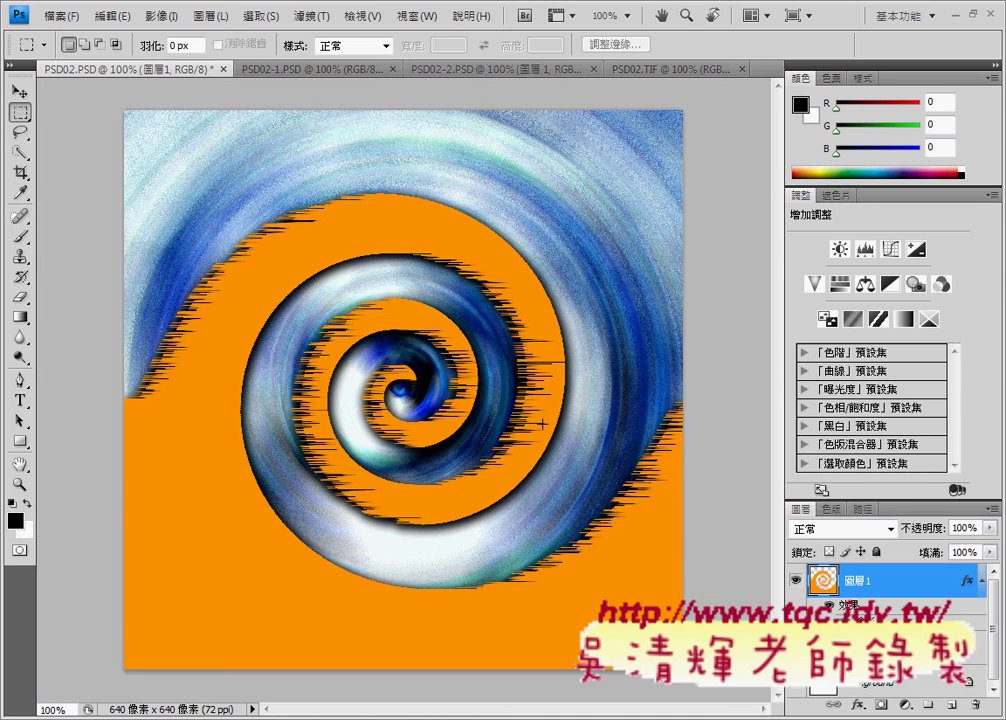
# Recheck the drop shadow settings, then switch to the exam PDF in Chrome
pyautogui.doubleClick(824, 584)
pyautogui.click(535, 213)
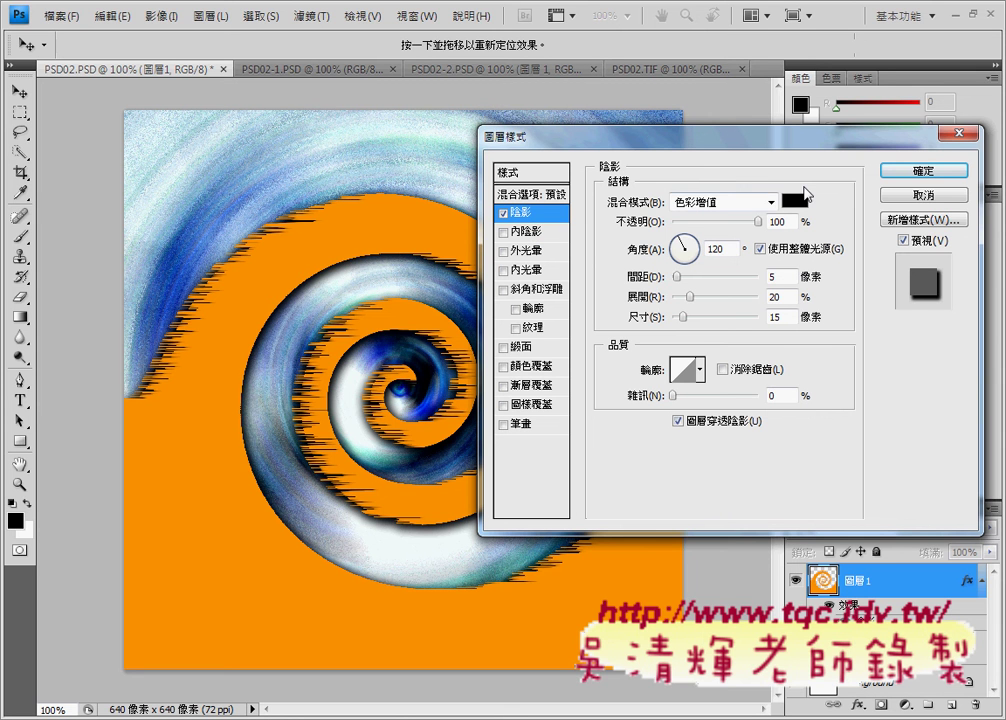
pyautogui.click(916, 171)
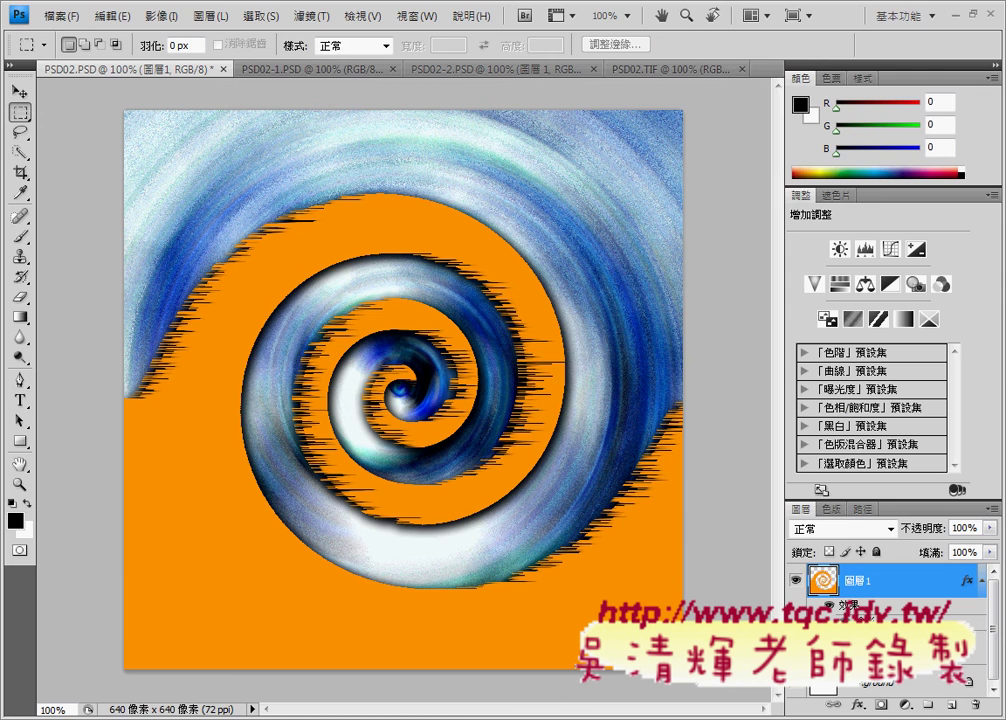
pyautogui.hotkey('alt', 'Tab')
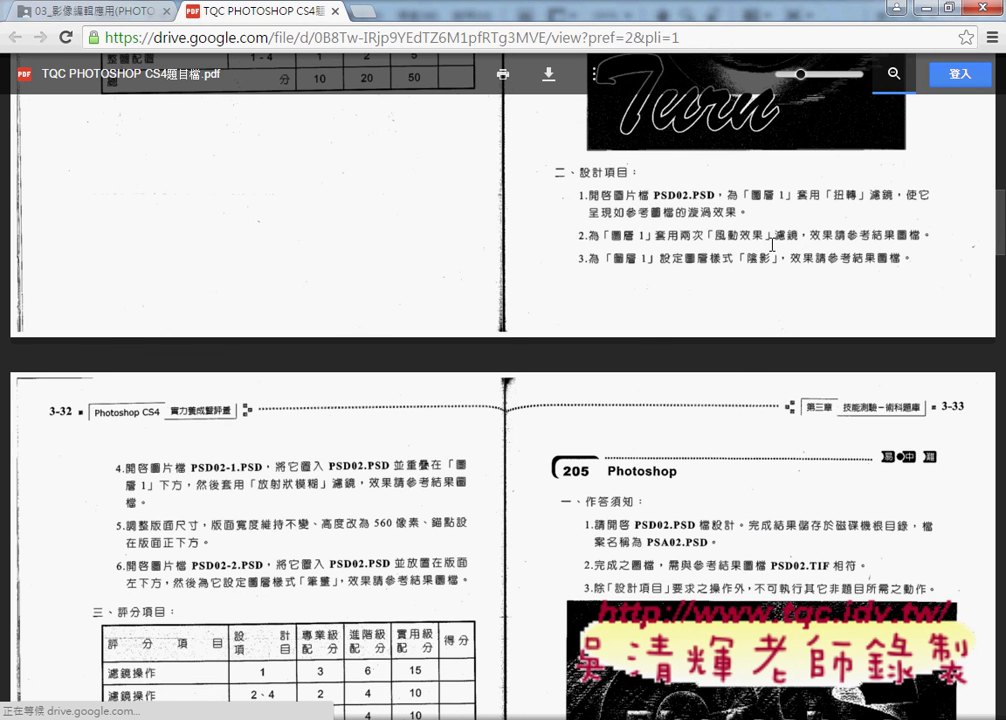